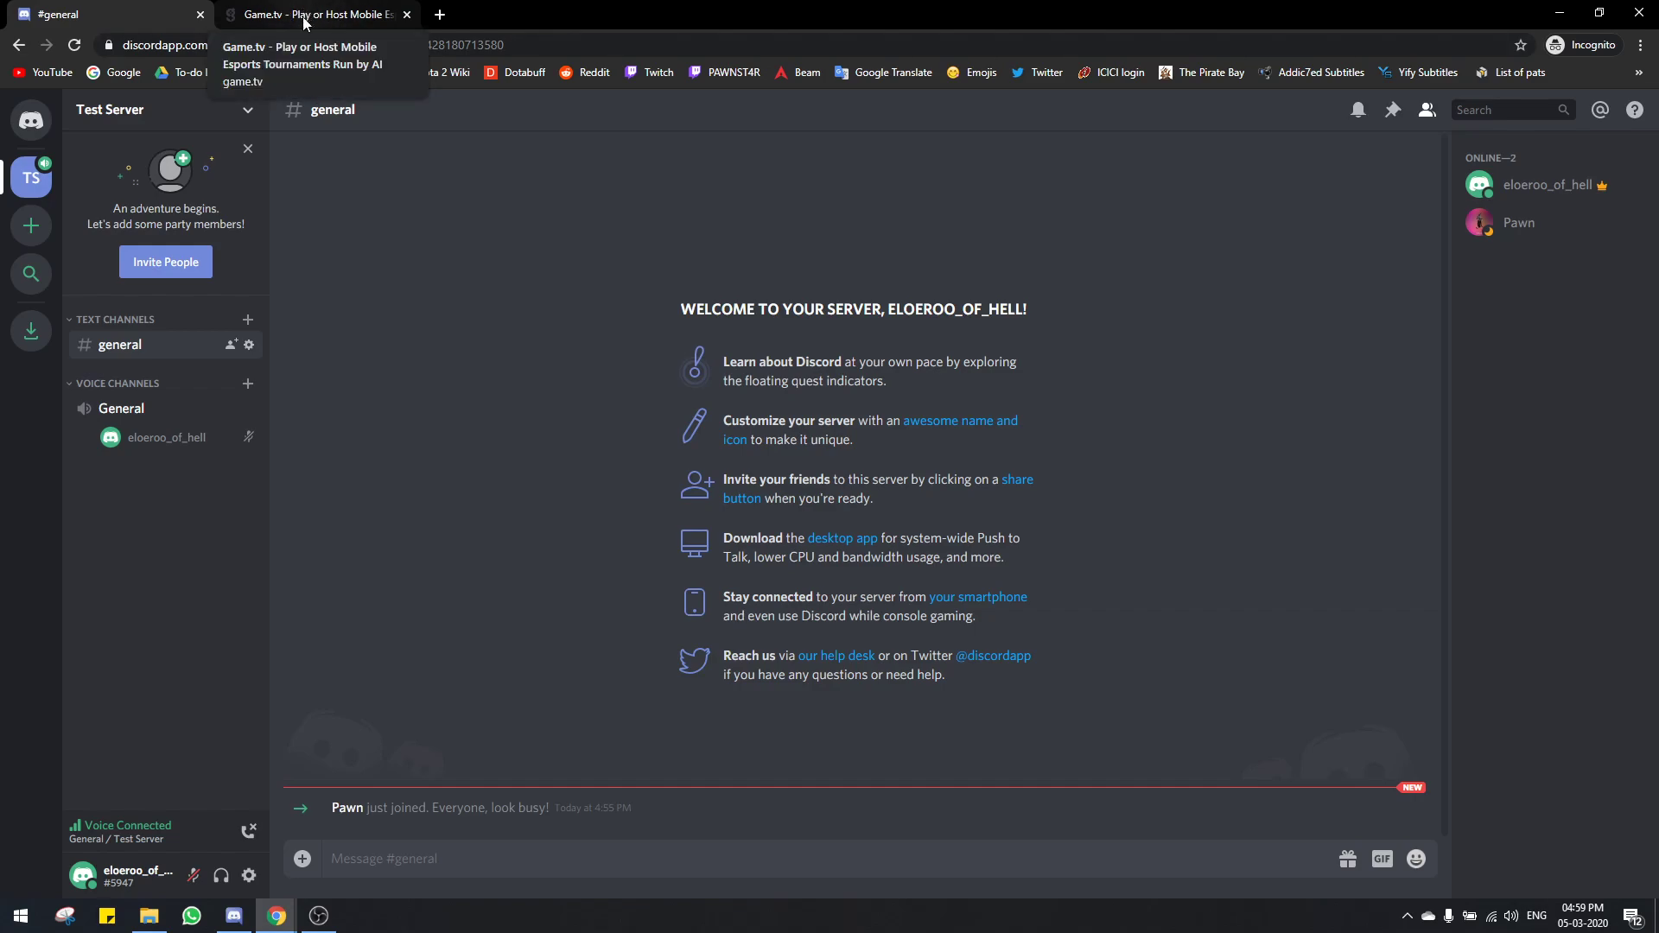
Step: Switch to the game.tv browser tab showing the Meet Tourney page
left_click(346, 19)
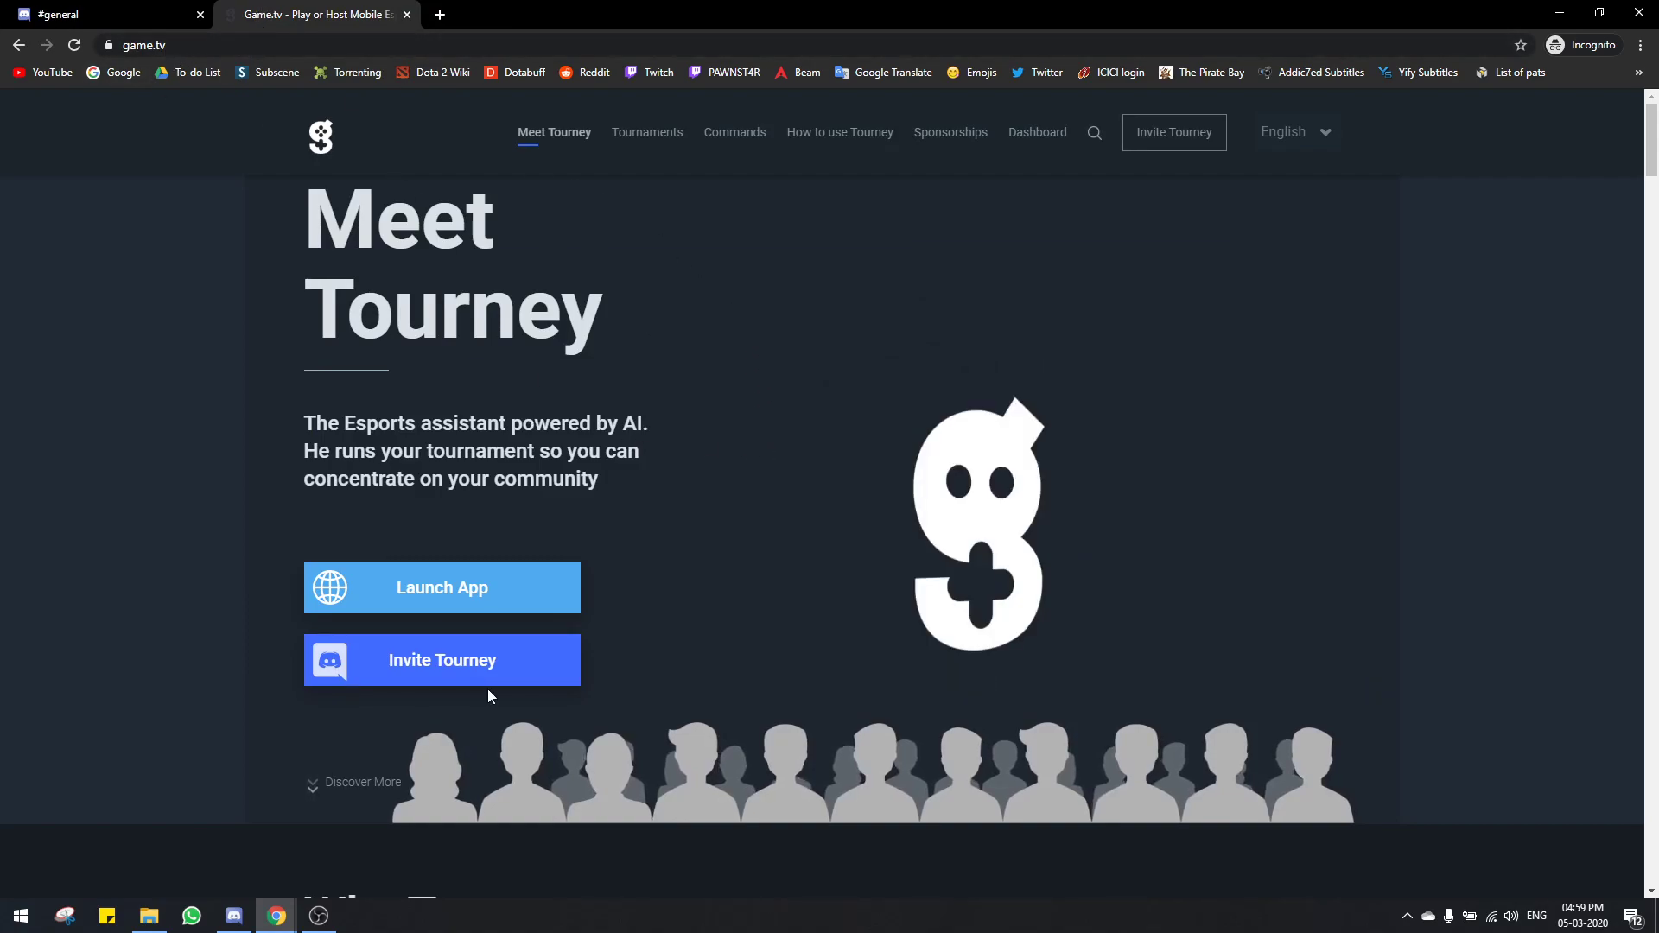
Step: Invite the Tourney bot to Test Server and grant it Administrator permission
left_click(424, 672)
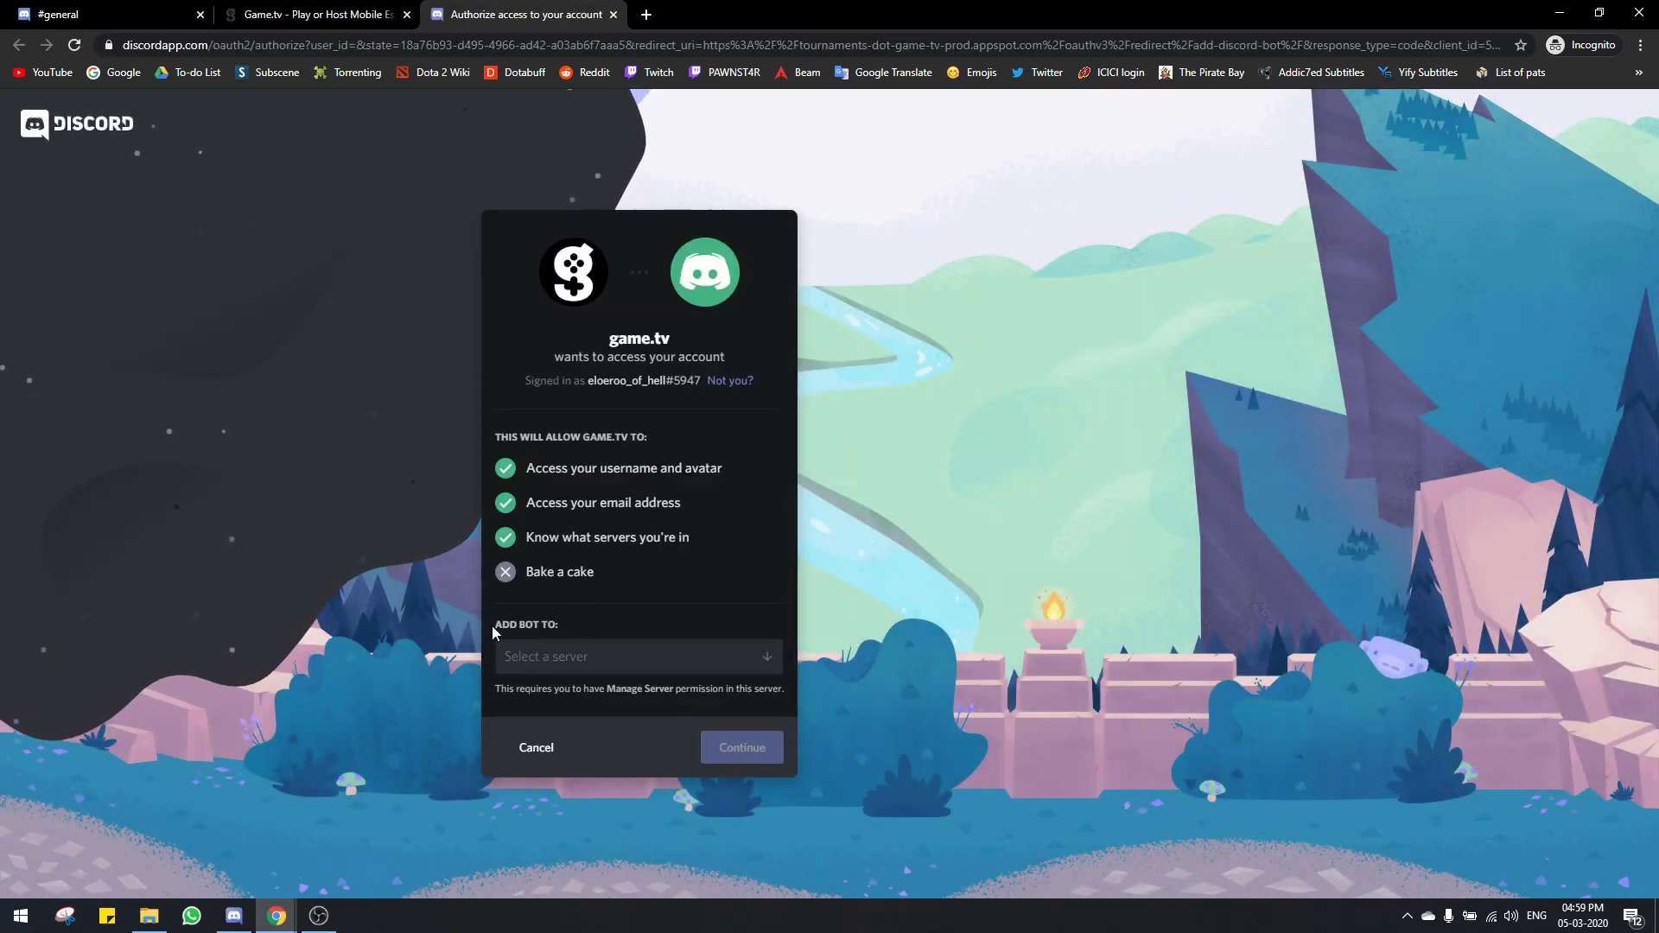
left_click(563, 661)
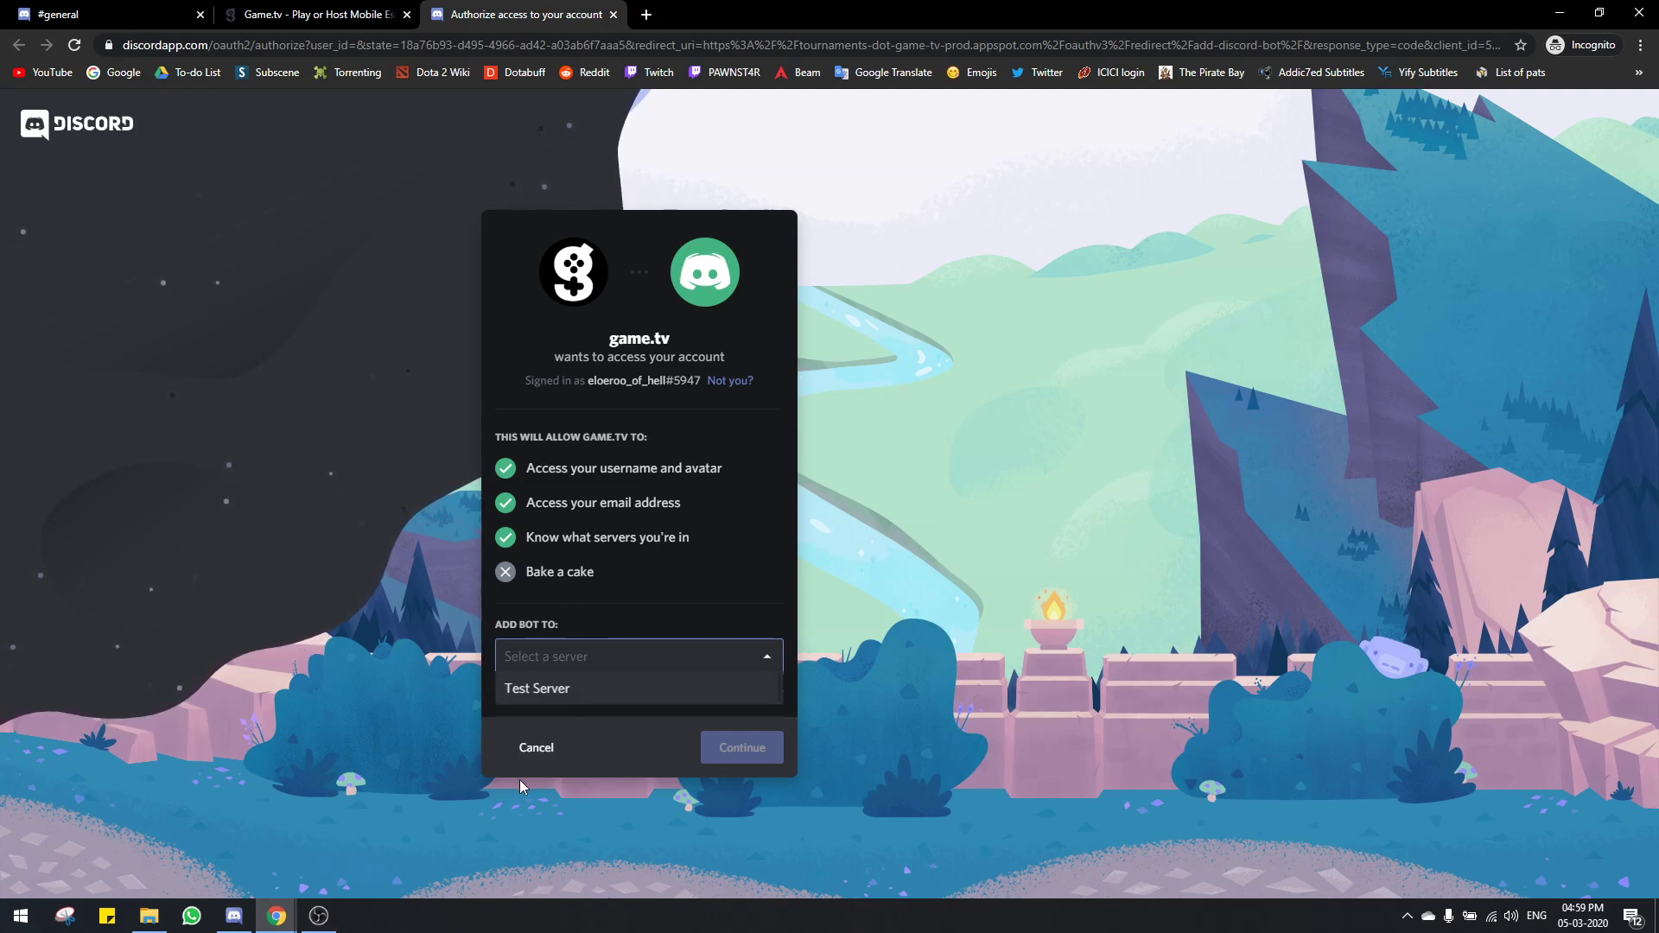
left_click(520, 589)
left_click(589, 656)
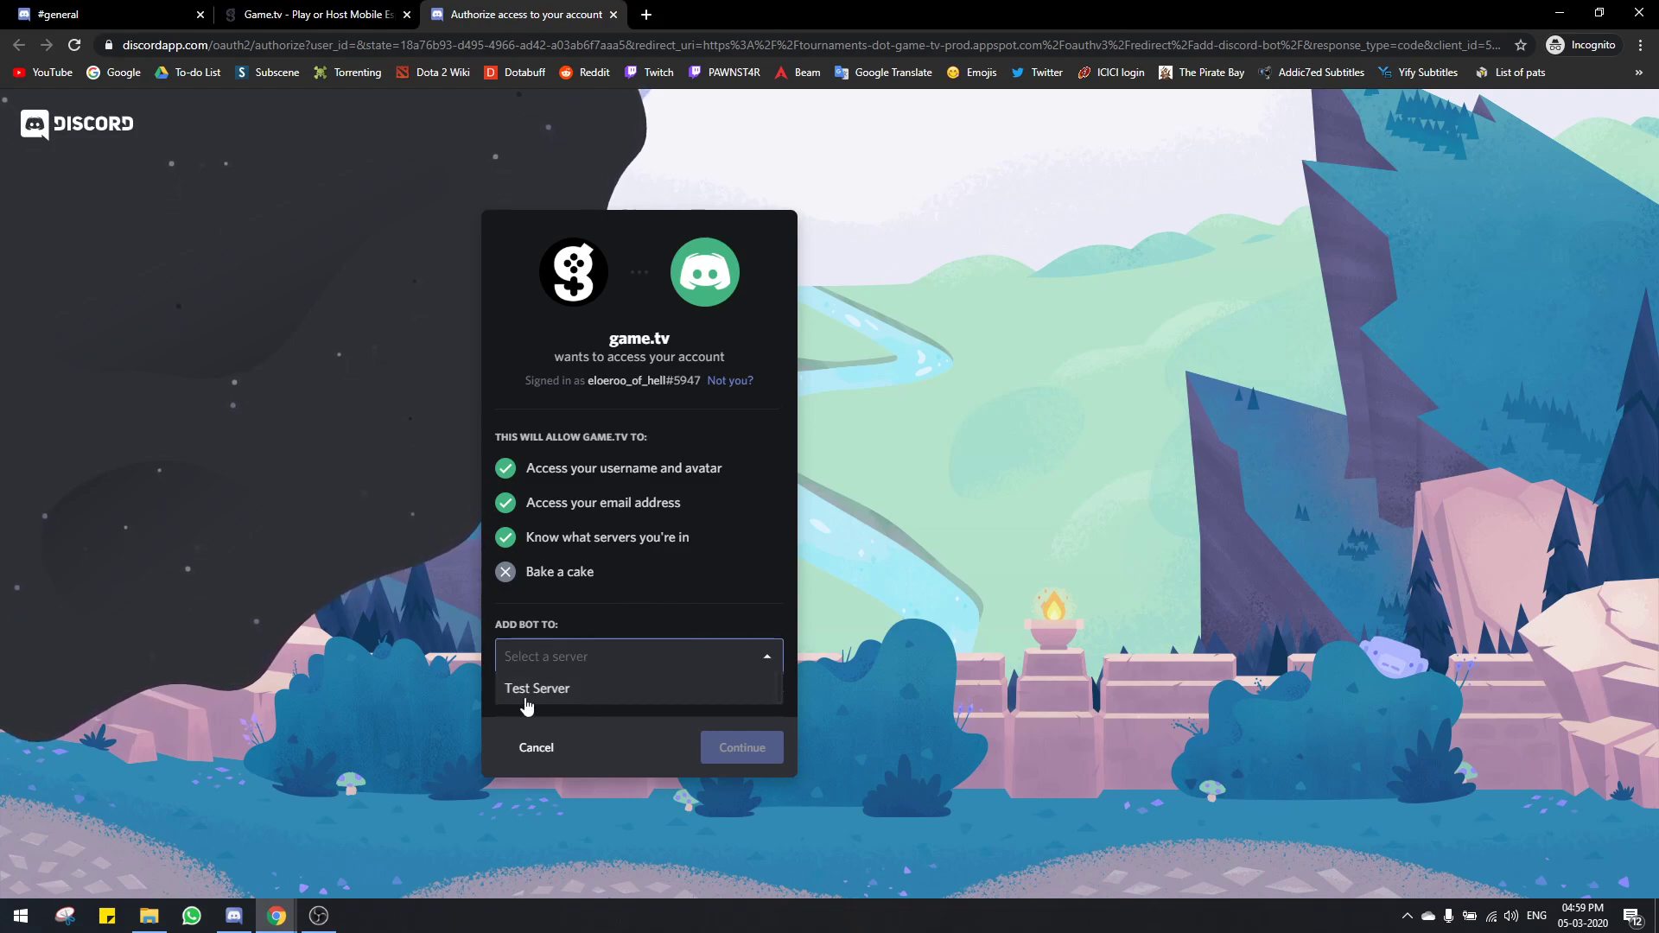
left_click(554, 691)
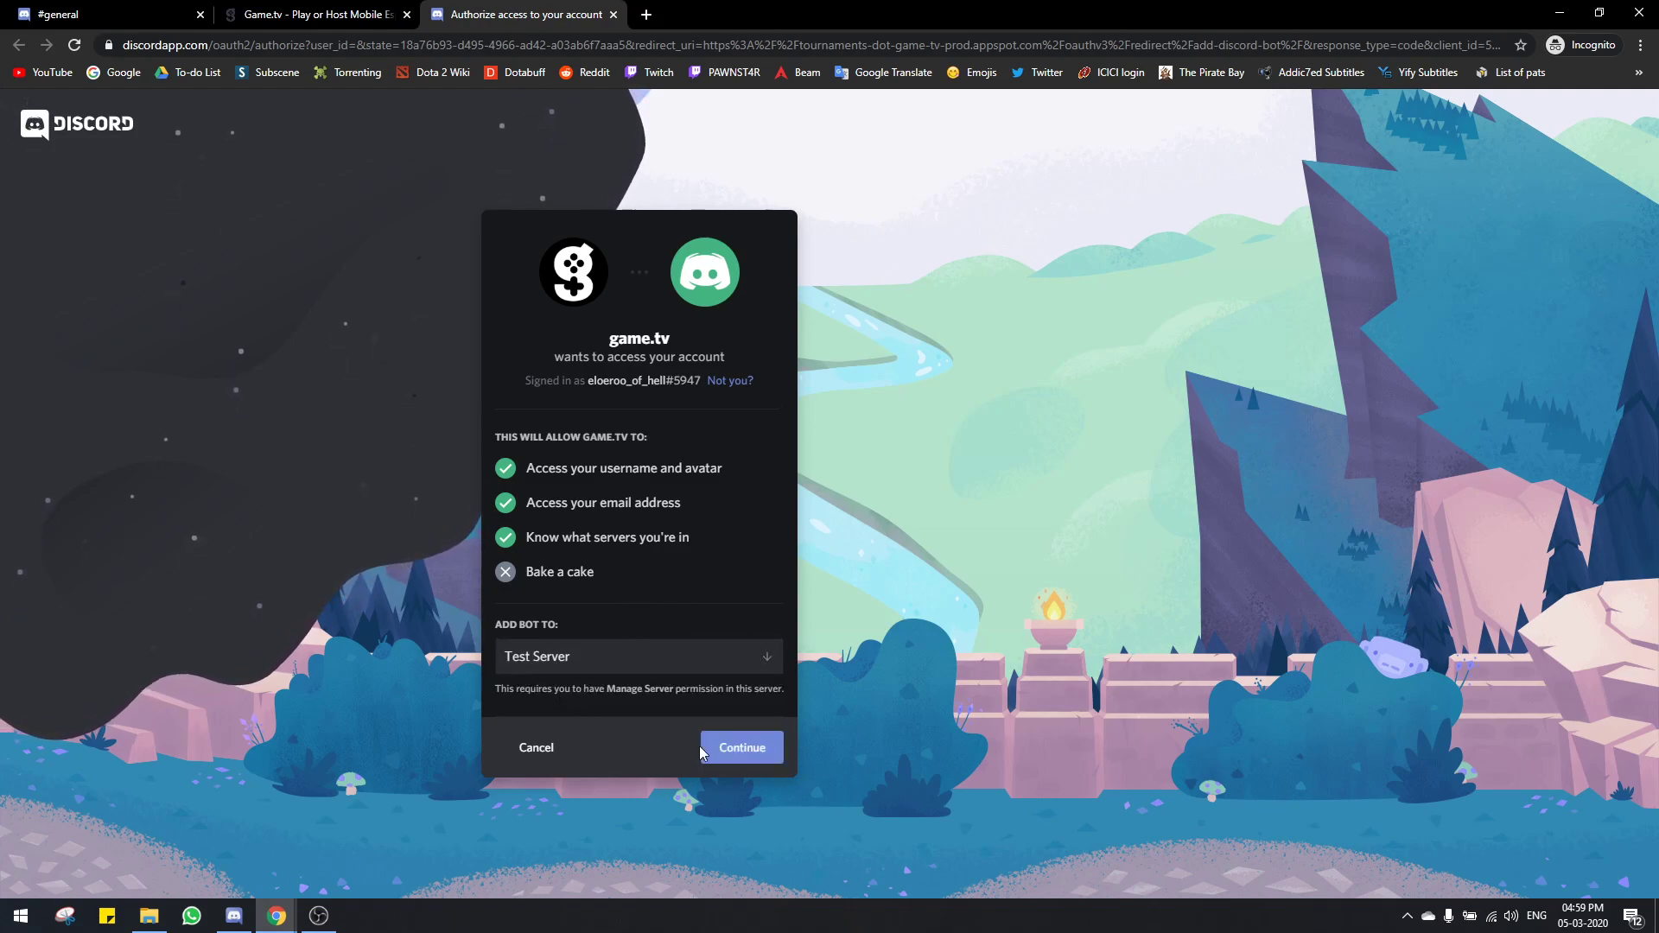
left_click(722, 750)
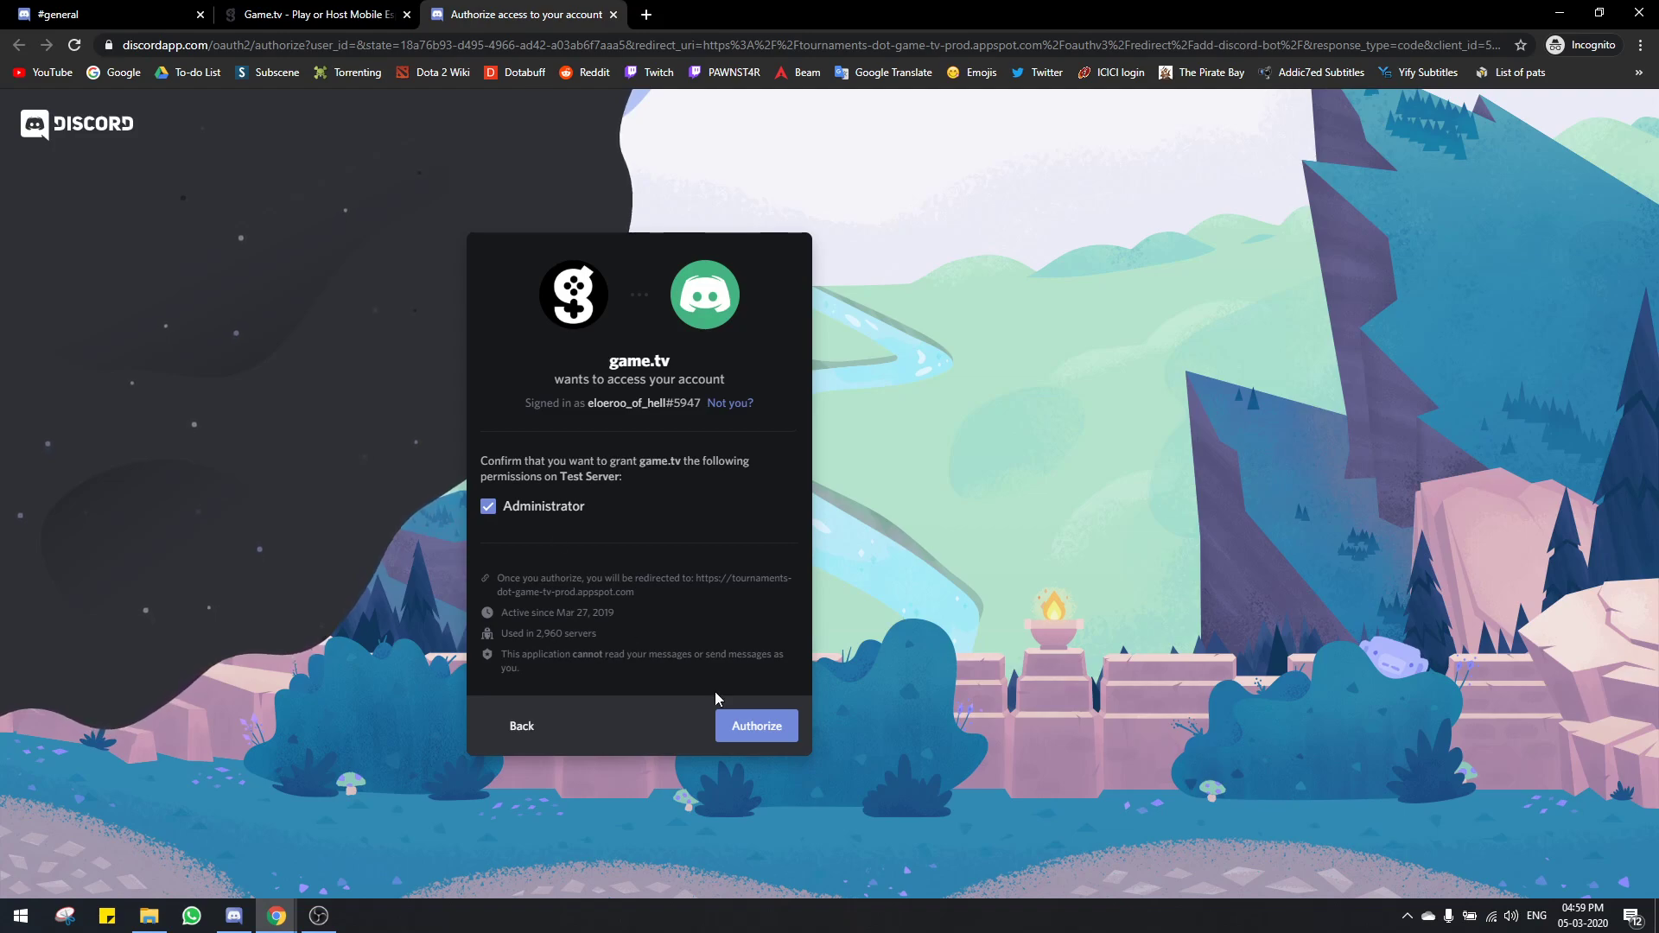
left_click(737, 724)
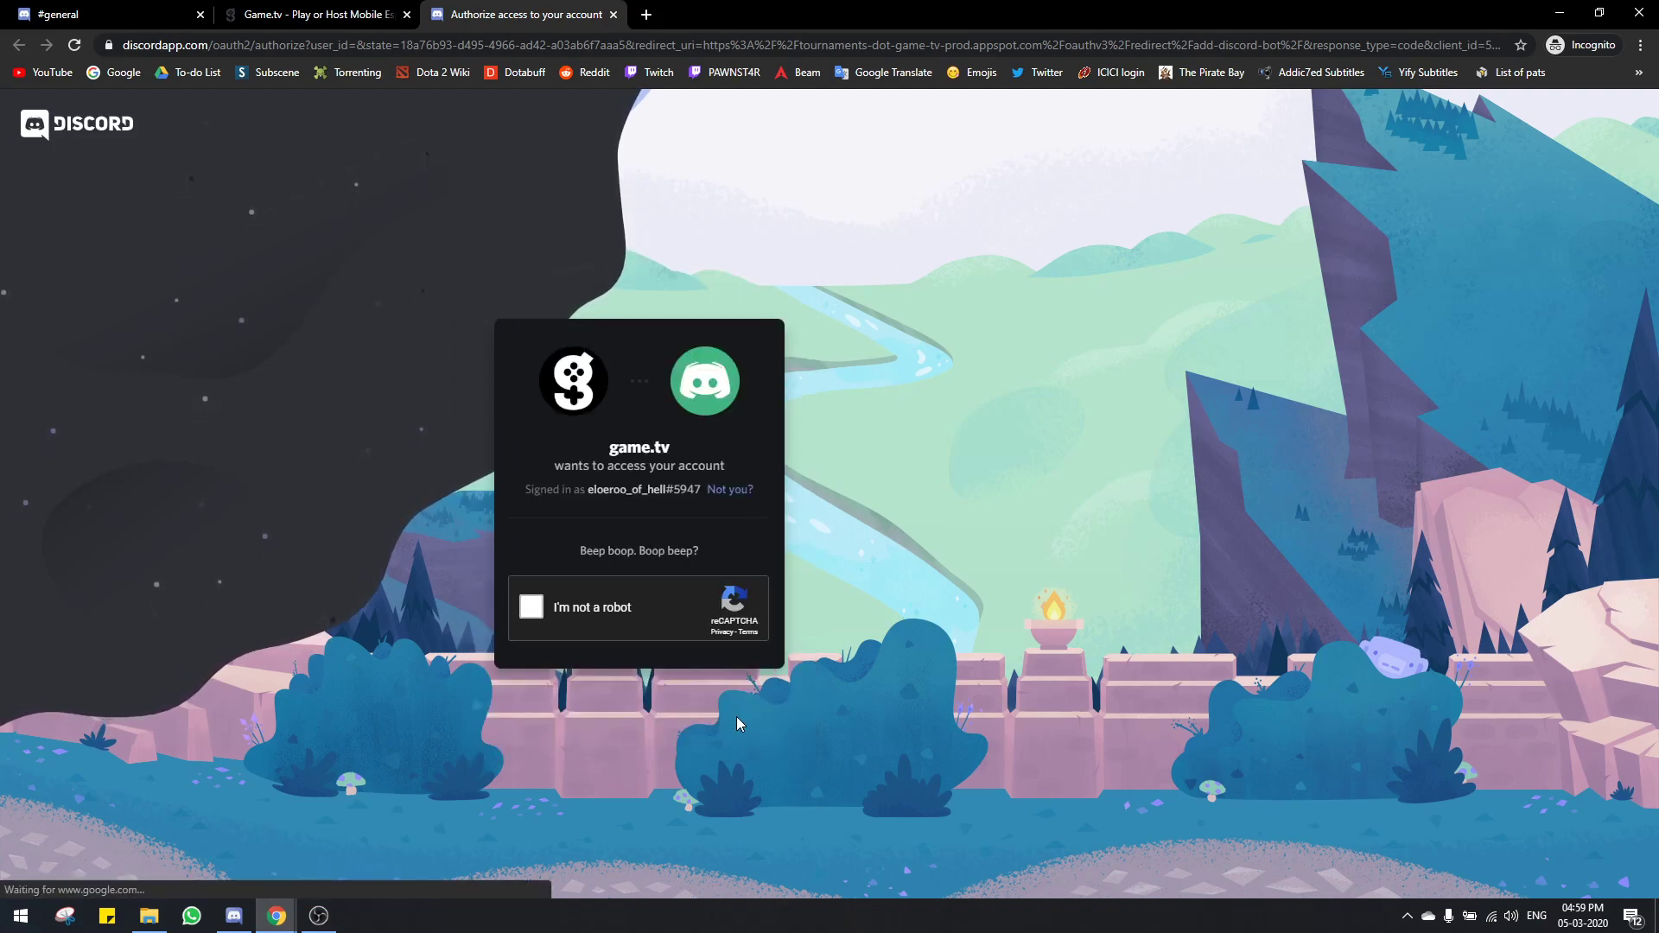
Step: Tick I'm not a robot, select the three hill images, and verify the reCAPTCHA
left_click(532, 609)
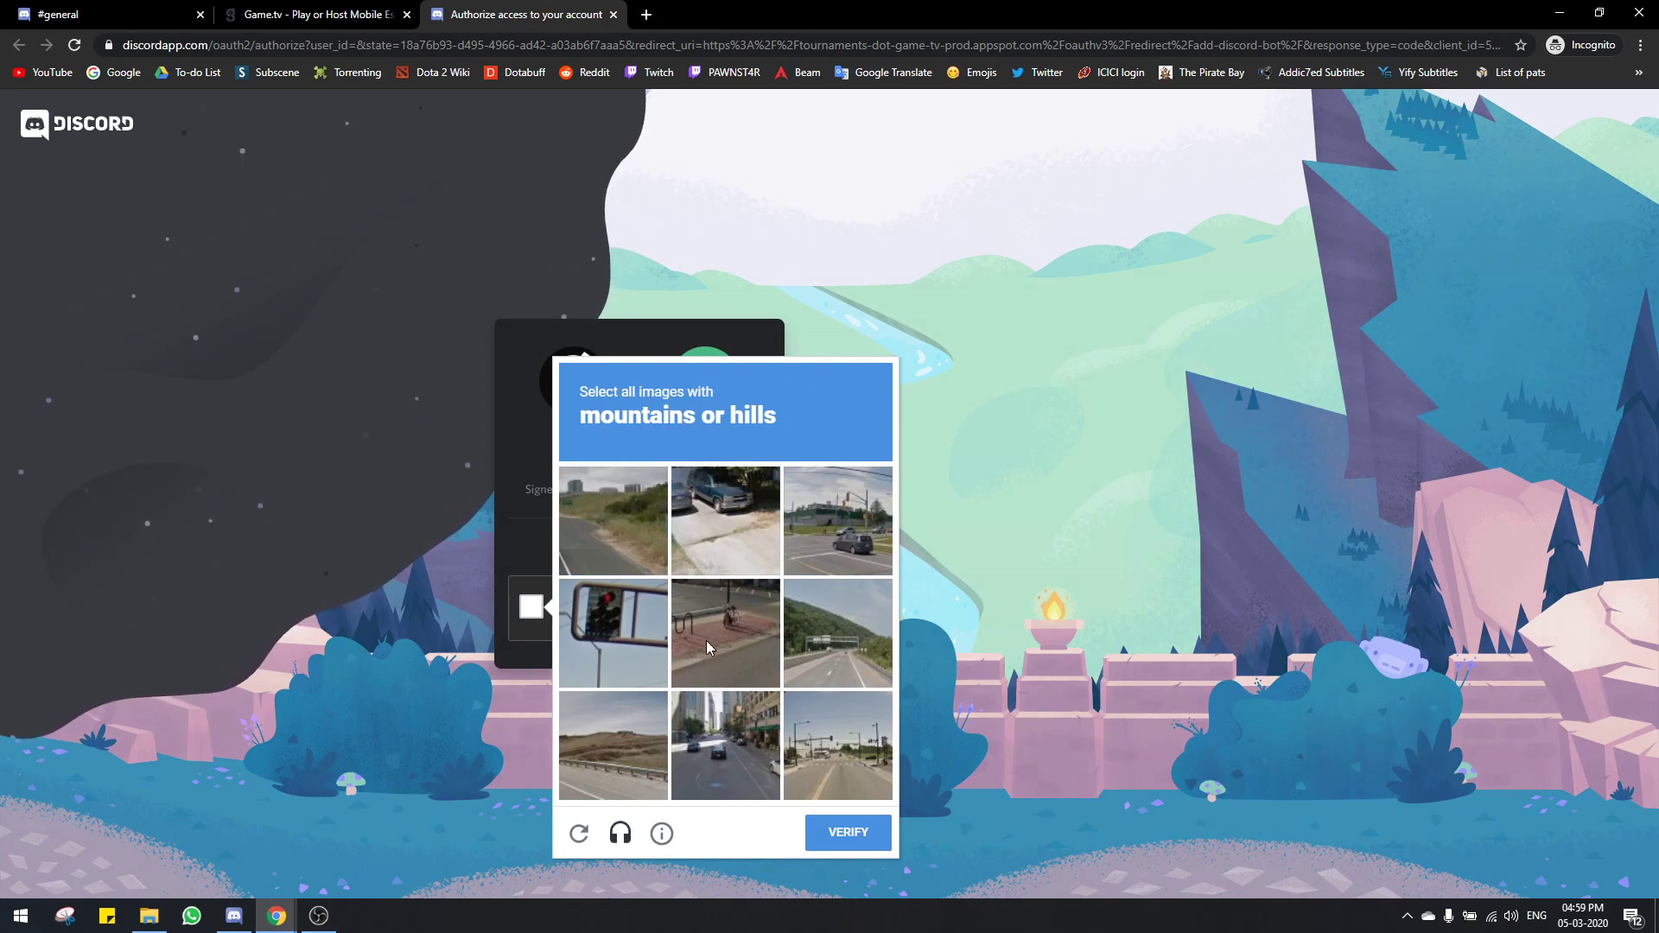
left_click(651, 775)
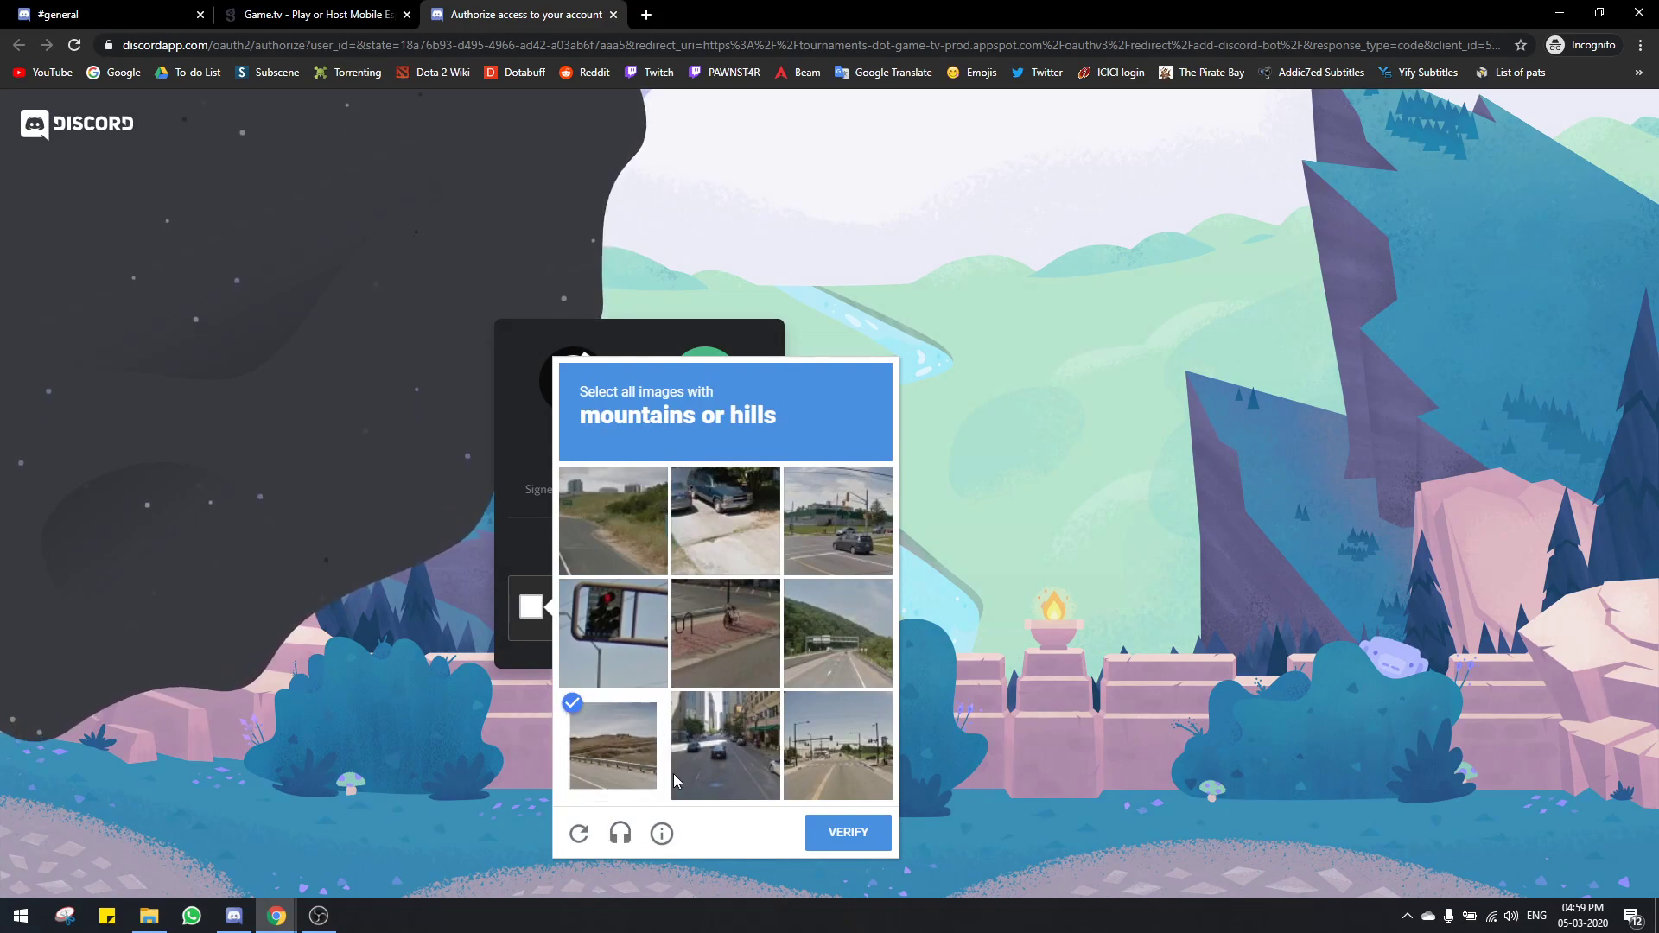
left_click(808, 618)
left_click(614, 521)
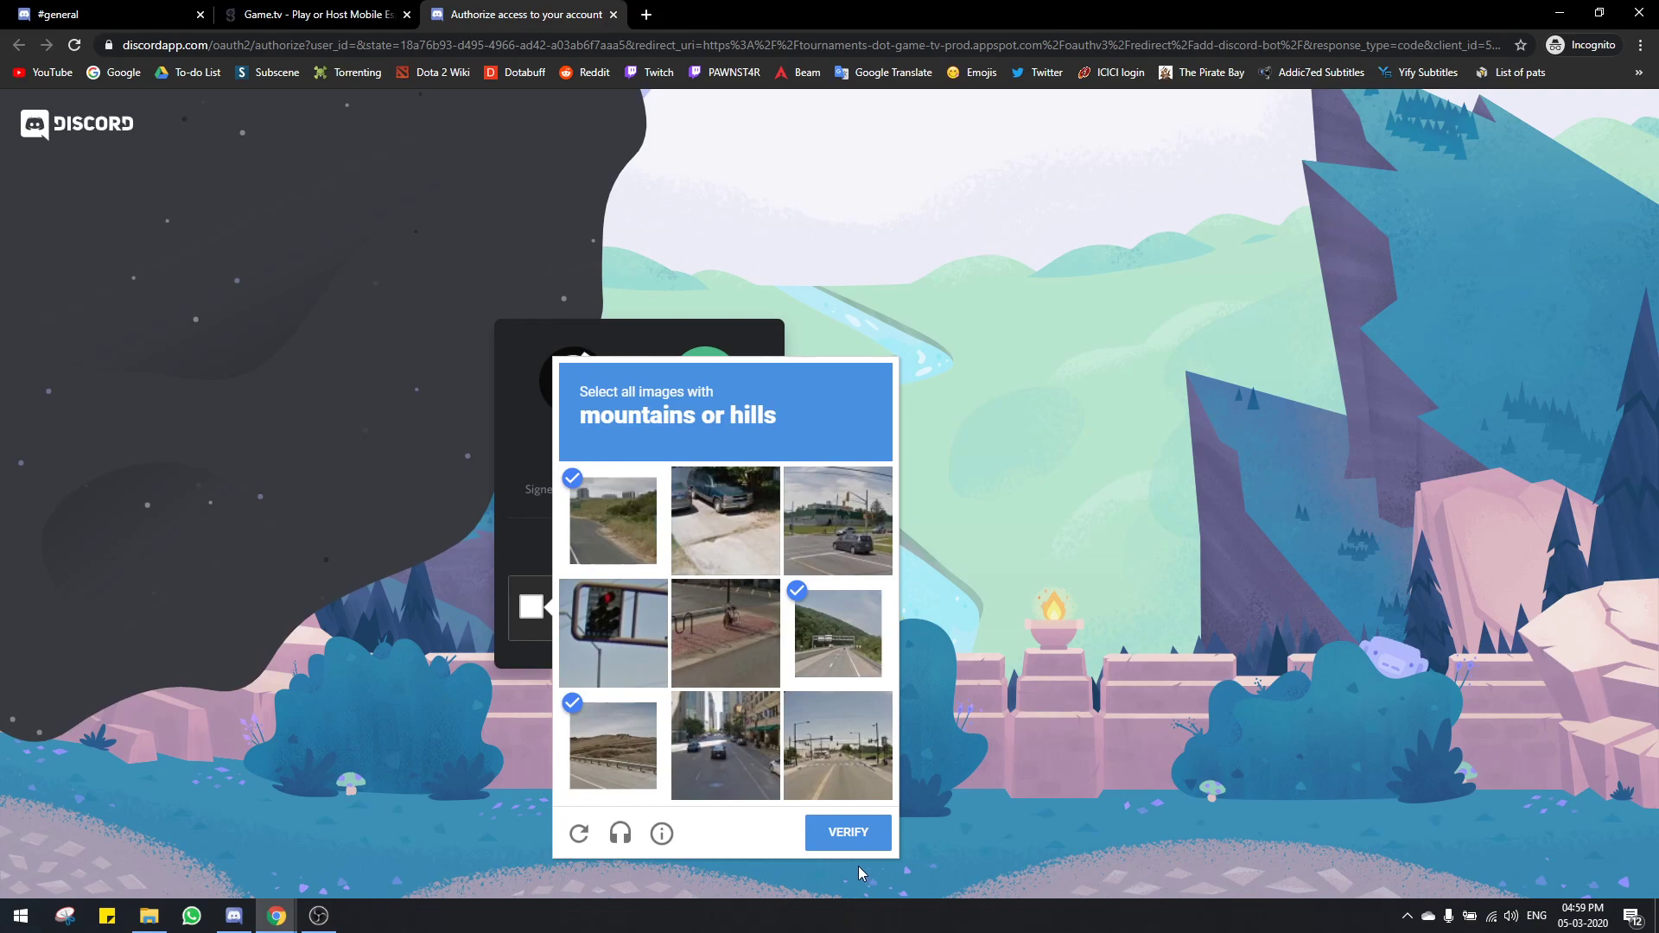
left_click(849, 832)
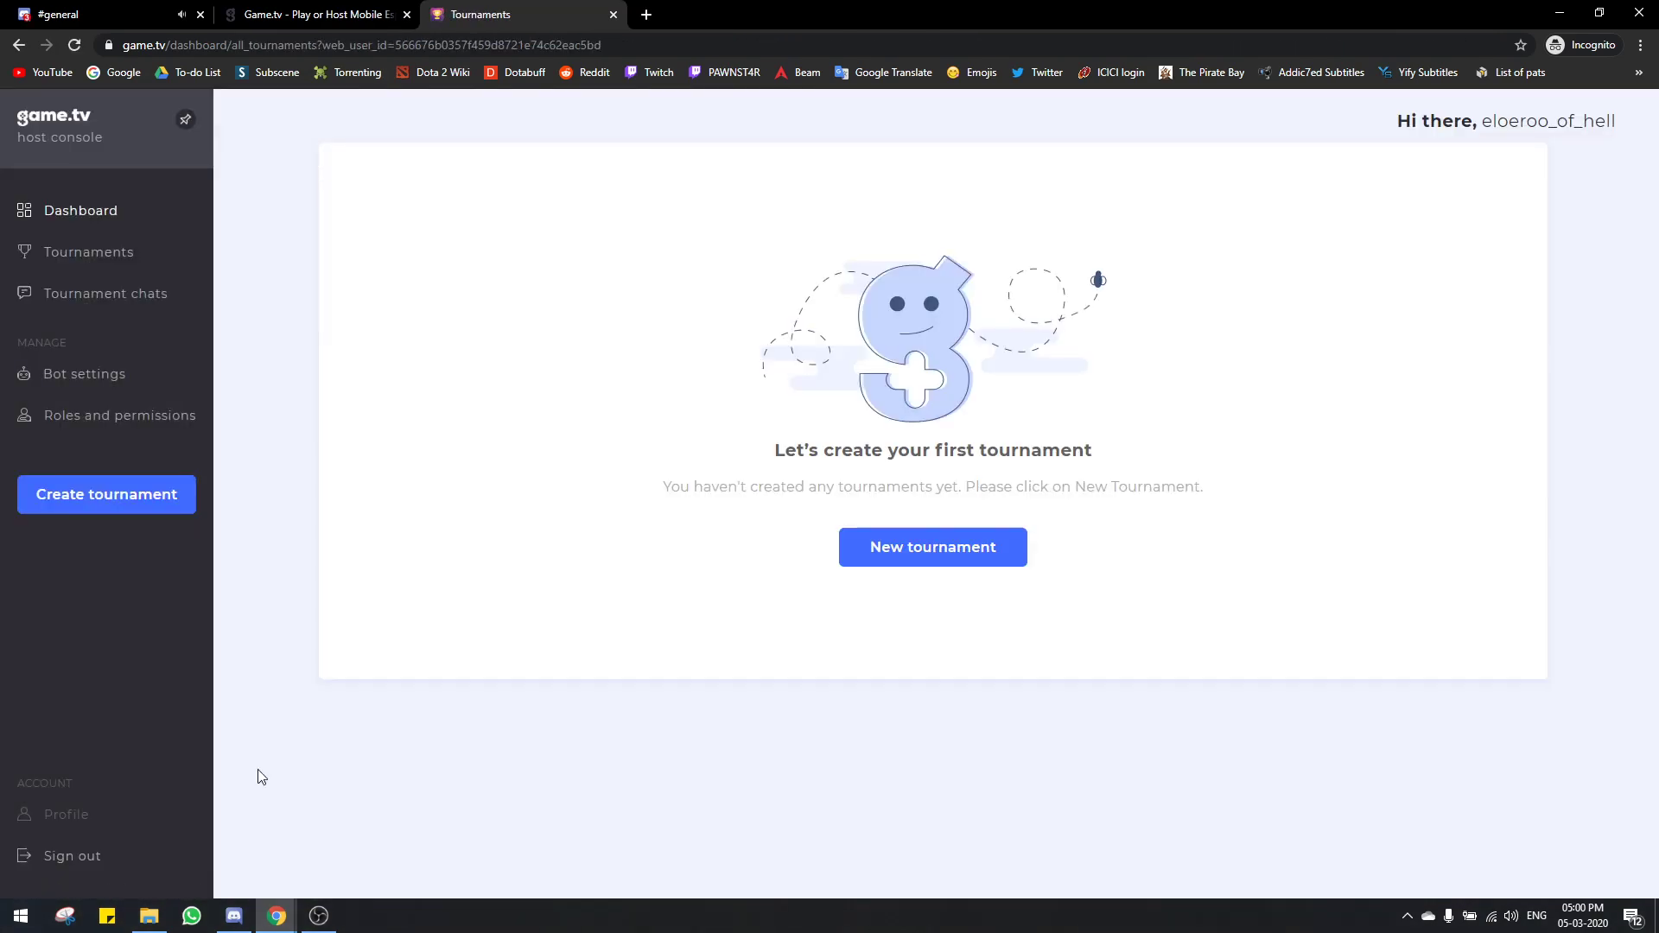
Step: Read the Tourney bot's welcome DM, then return to Test Server and the game.tv tab
left_click(107, 17)
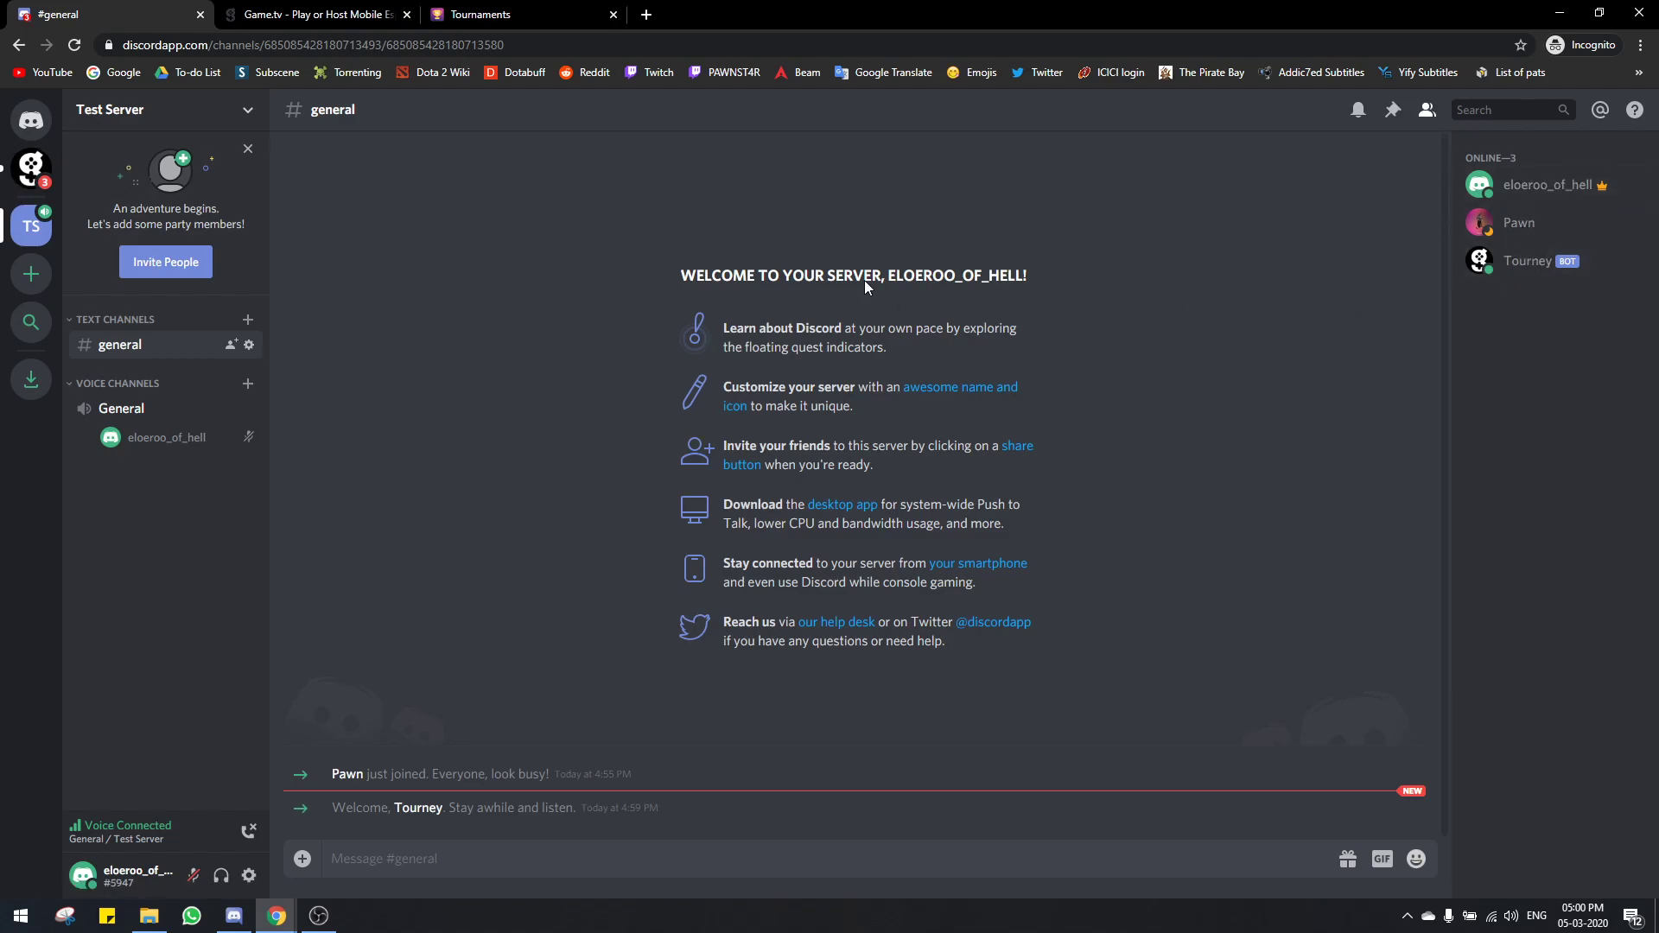
left_click(31, 169)
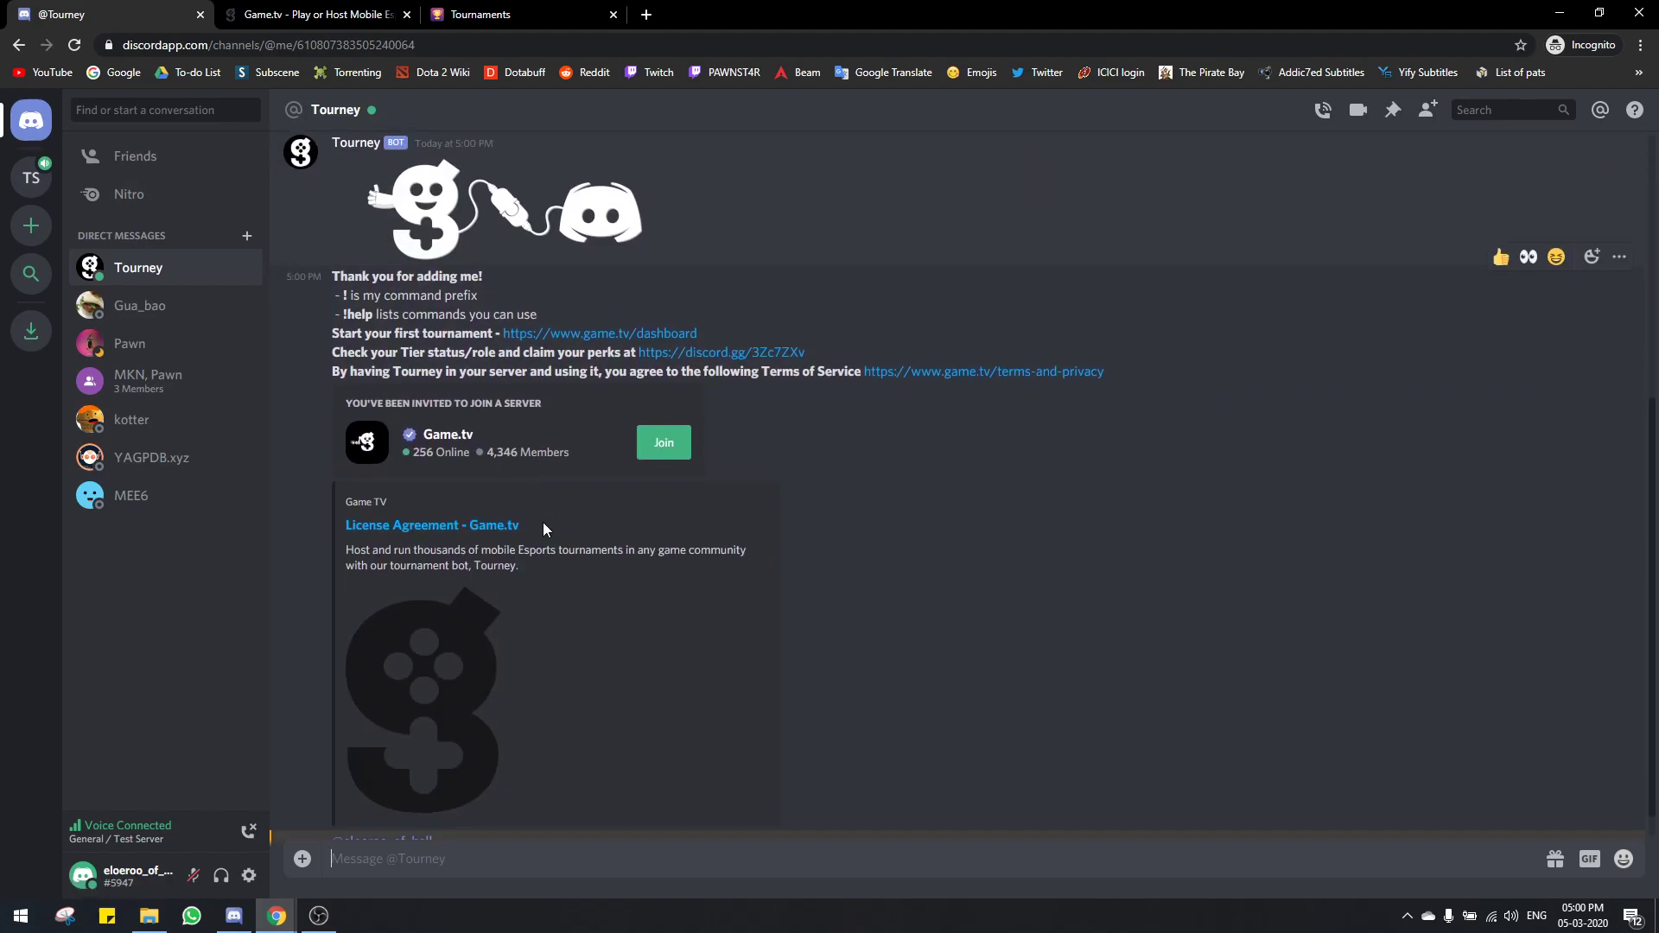
left_click_drag(353, 283, 620, 306)
left_click(752, 360)
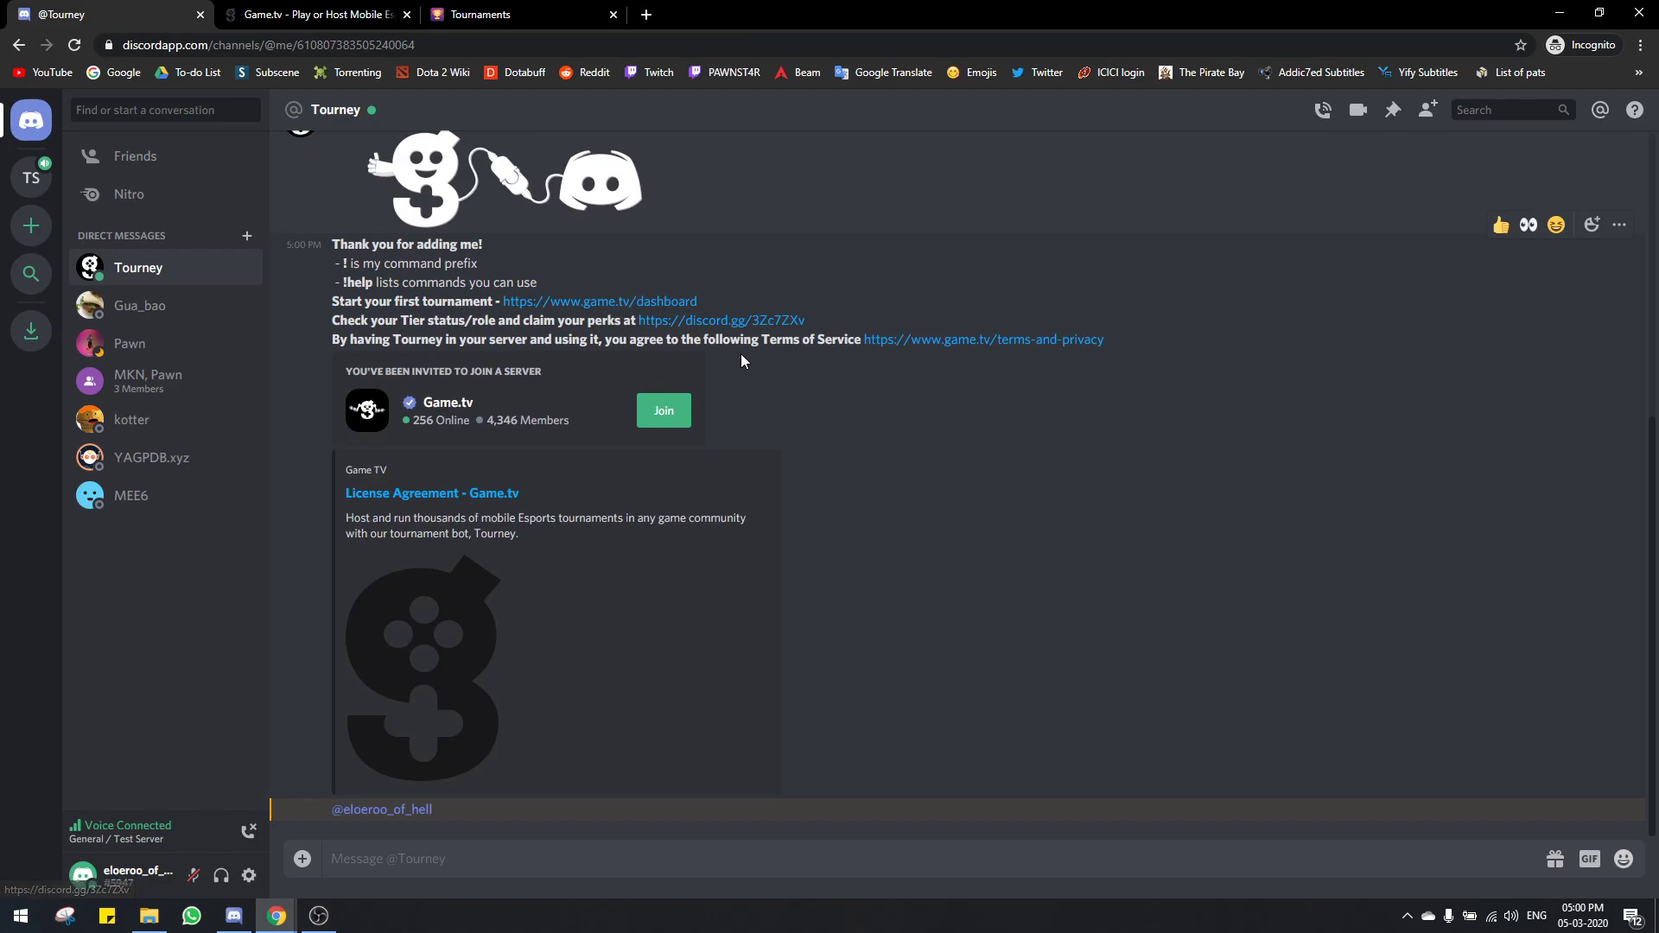
left_click(35, 179)
left_click(313, 13)
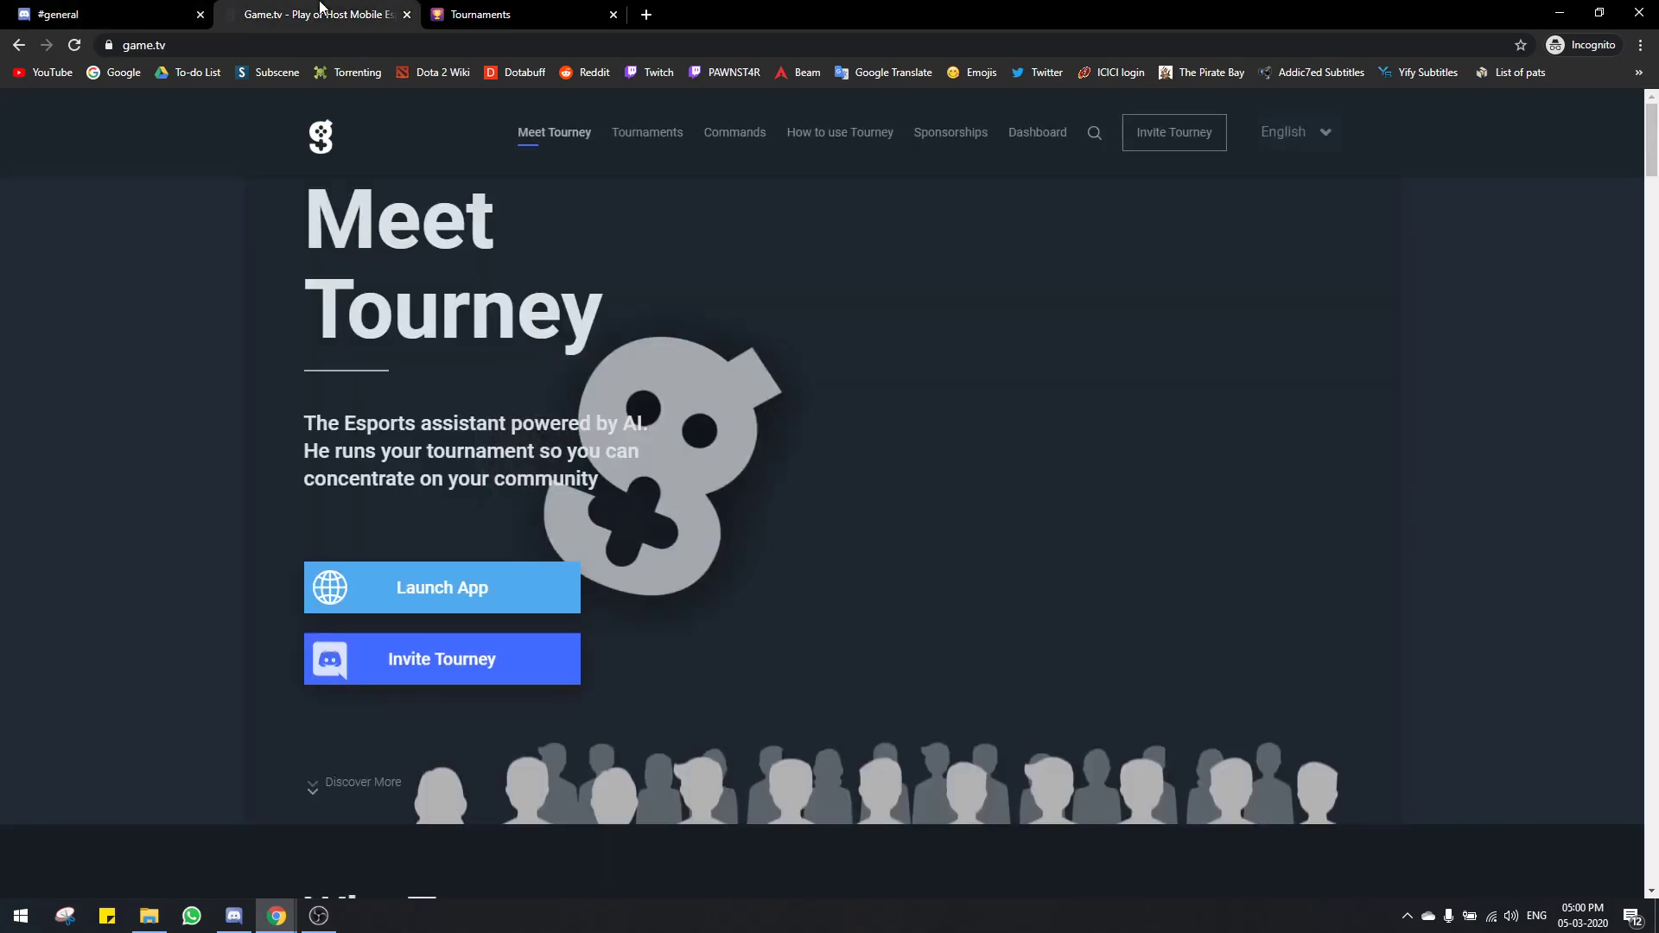
Step: Switch to the game.tv dashboard tab and inspect its web address
left_click(451, 9)
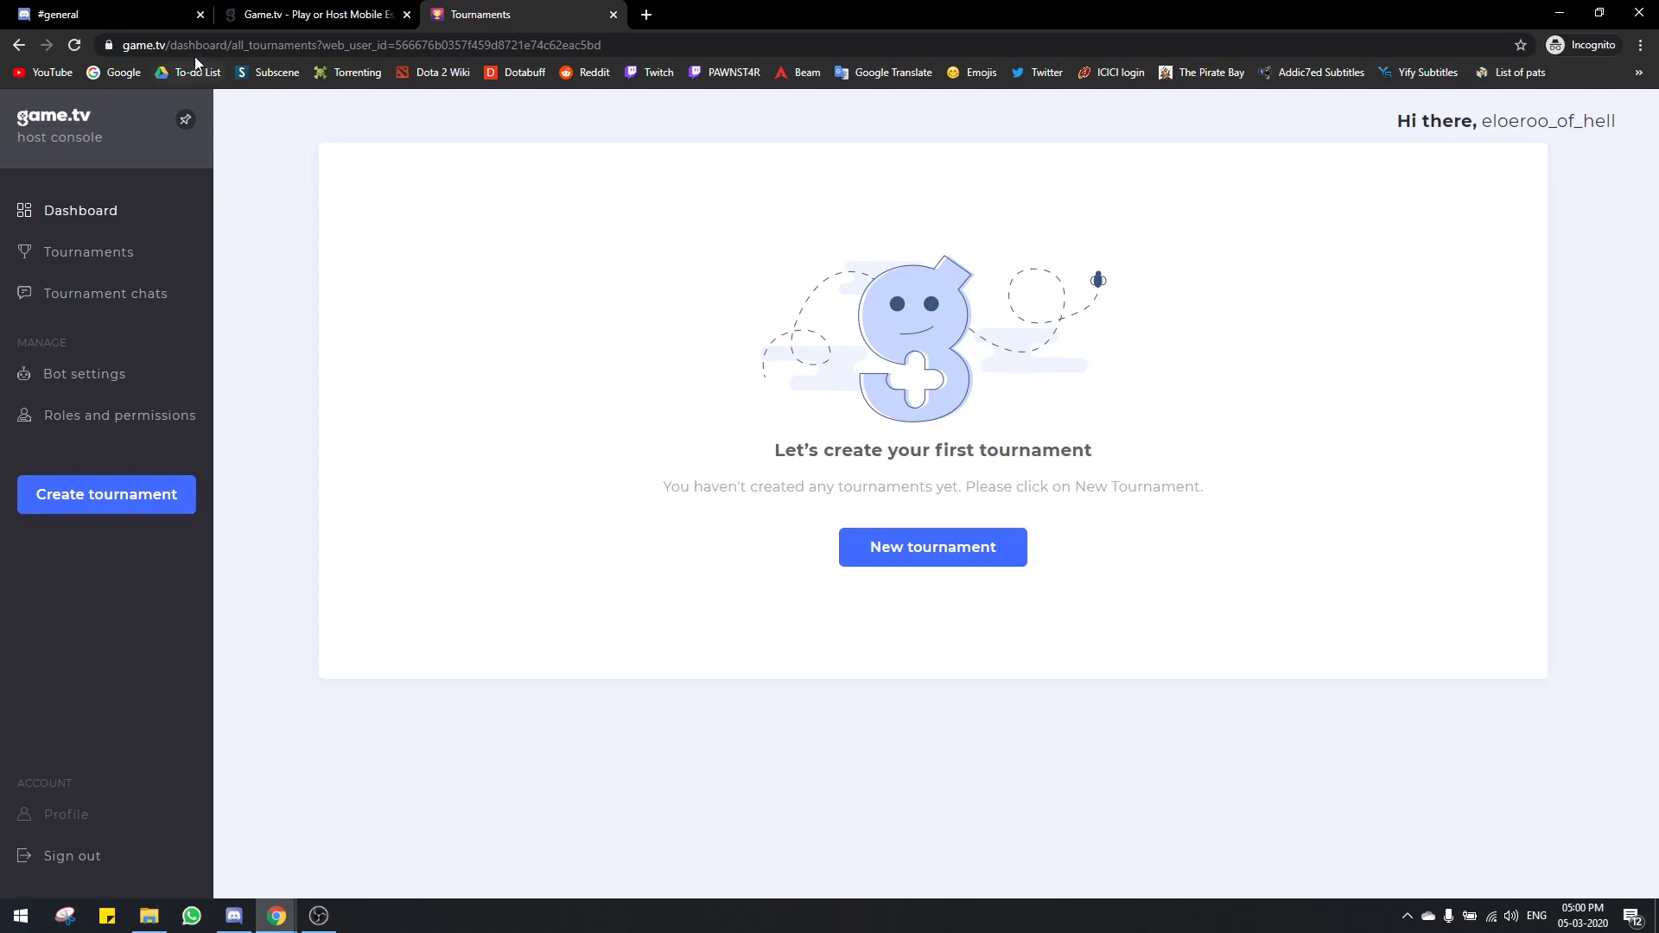
left_click(173, 45)
left_click(139, 45)
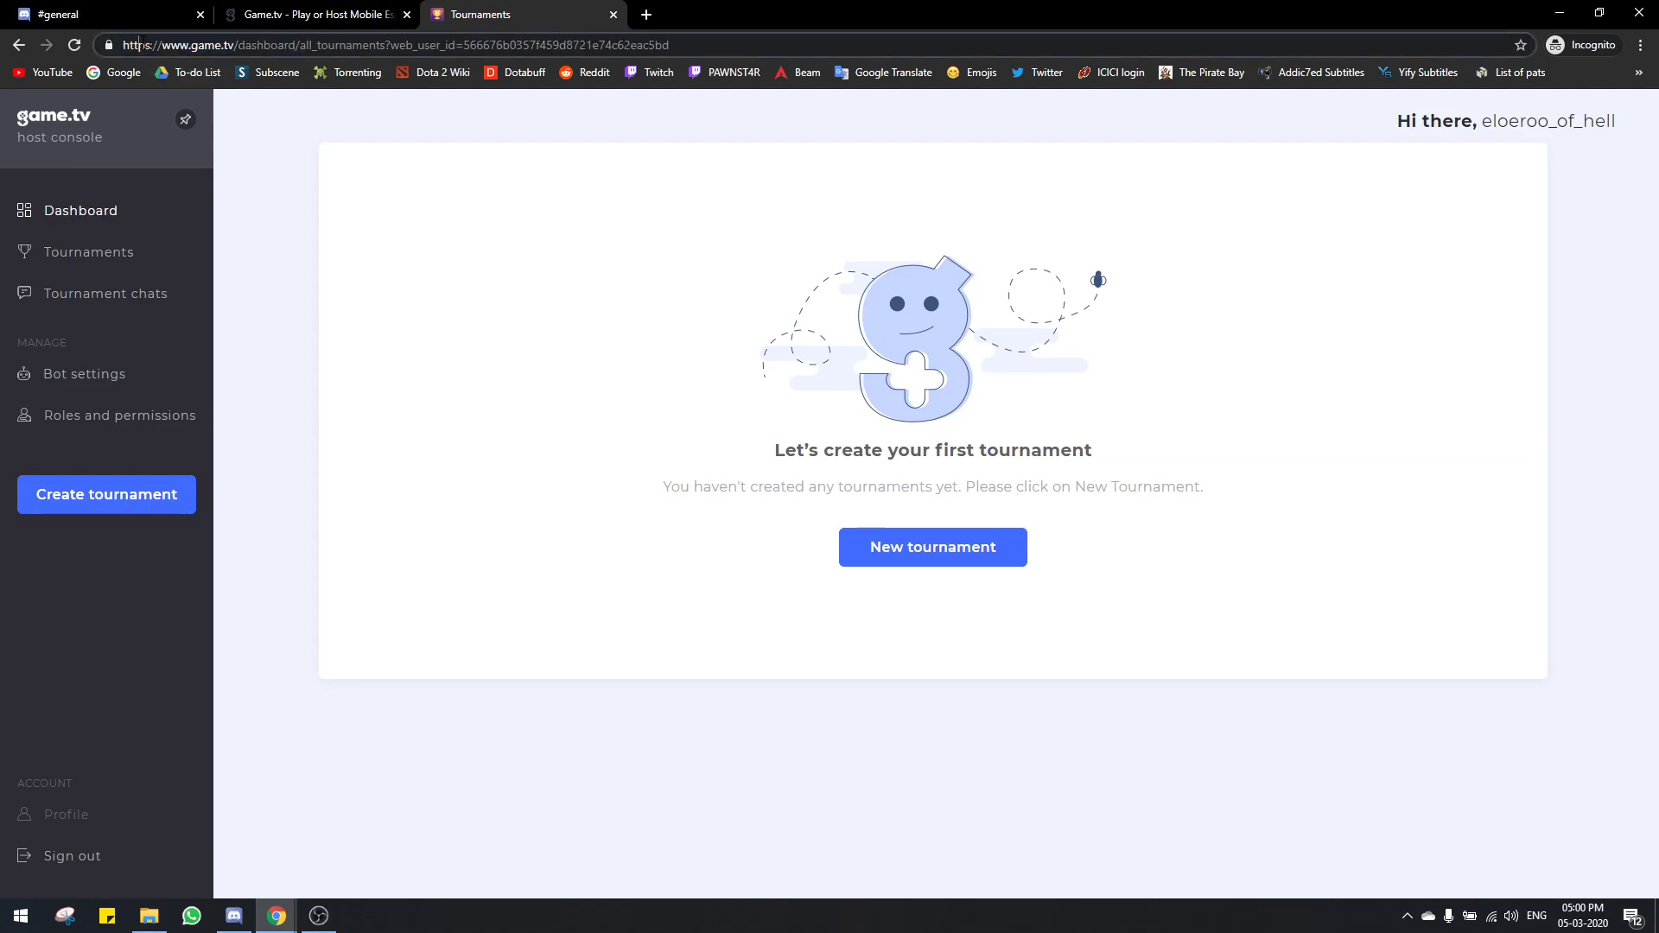
triple_click(120, 45)
key("Escape")
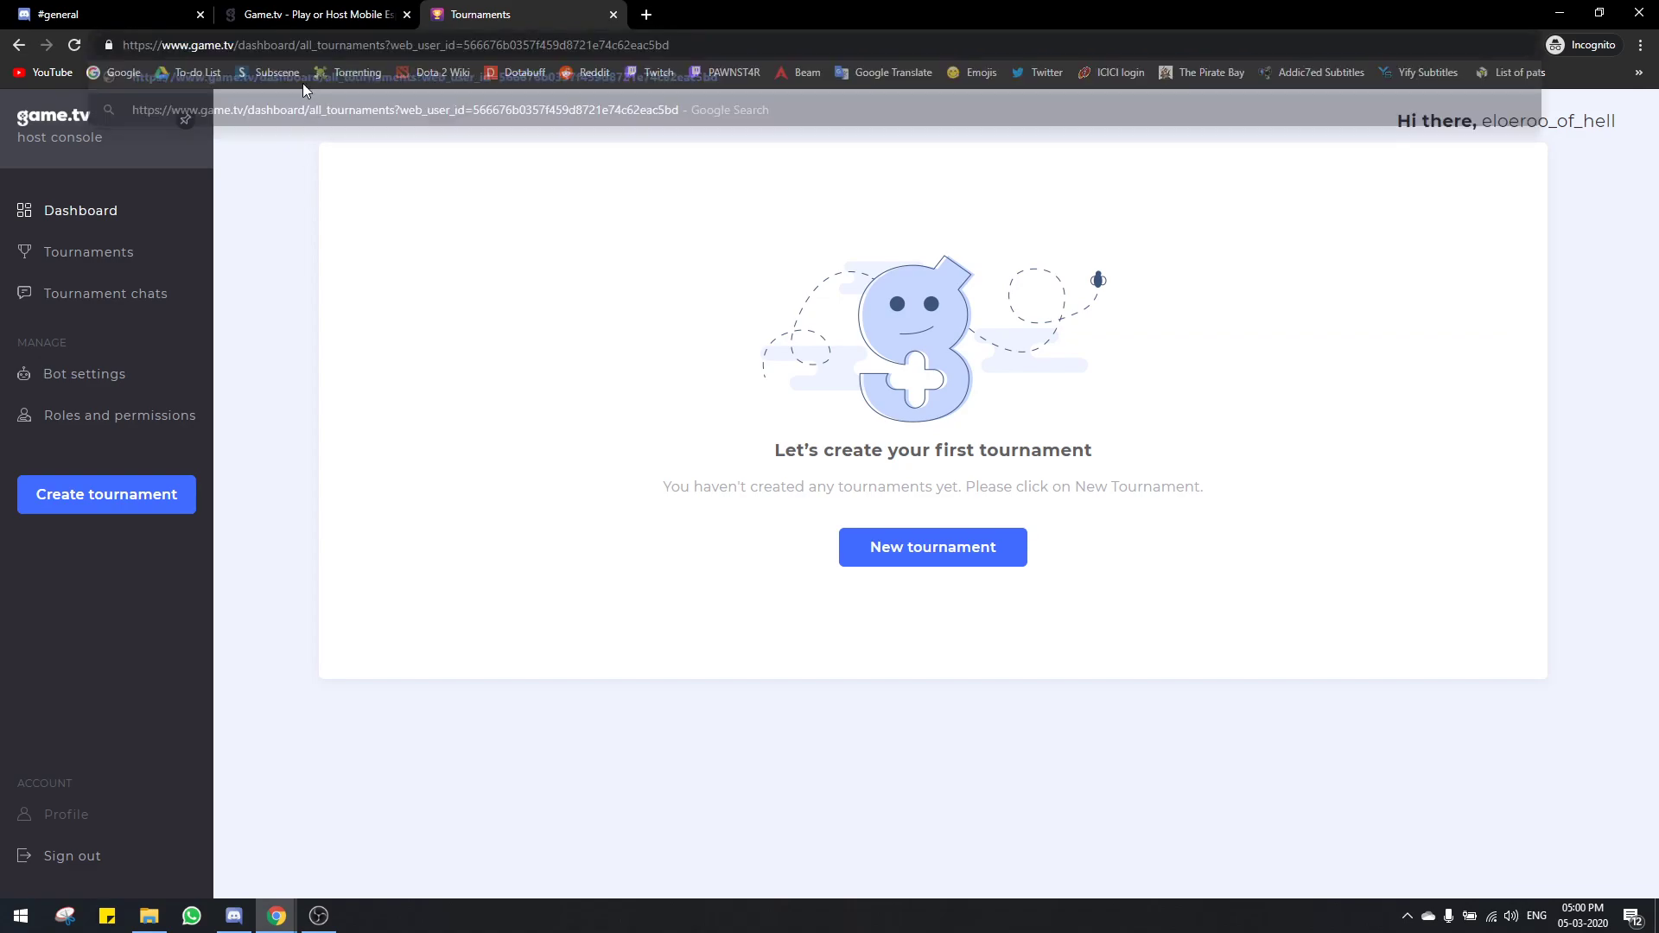
Step: Load game.tv/dashboard in a new browser tab
left_click(646, 15)
type("game,")
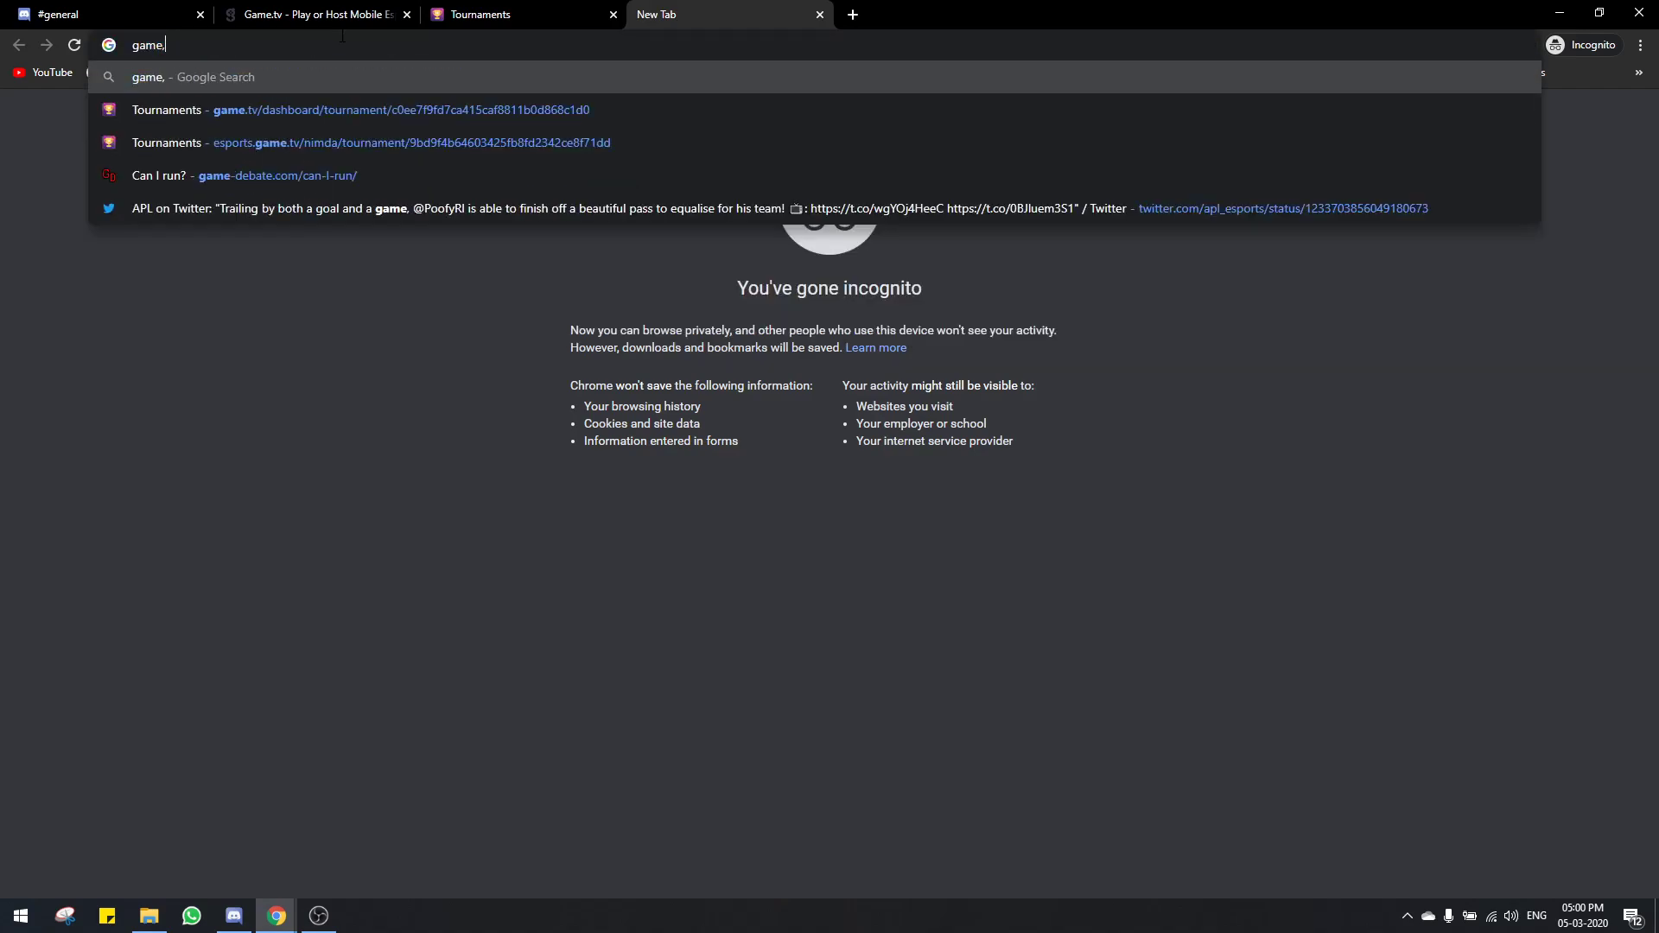
key("BackSpace")
type(".tv/das")
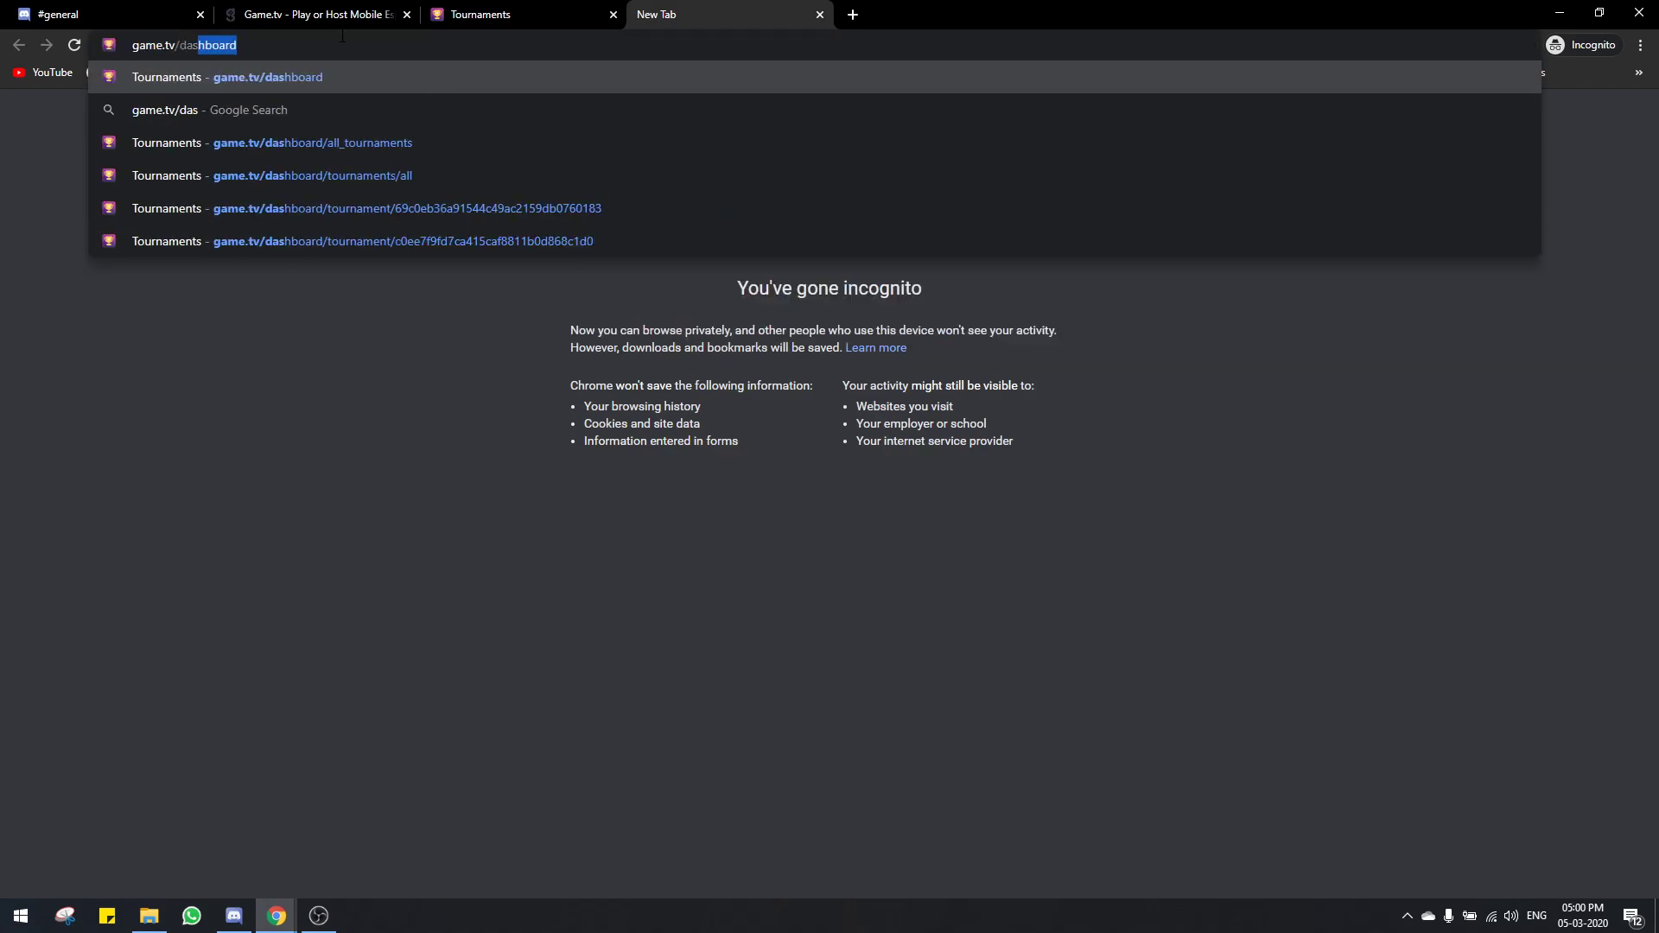
key("Return")
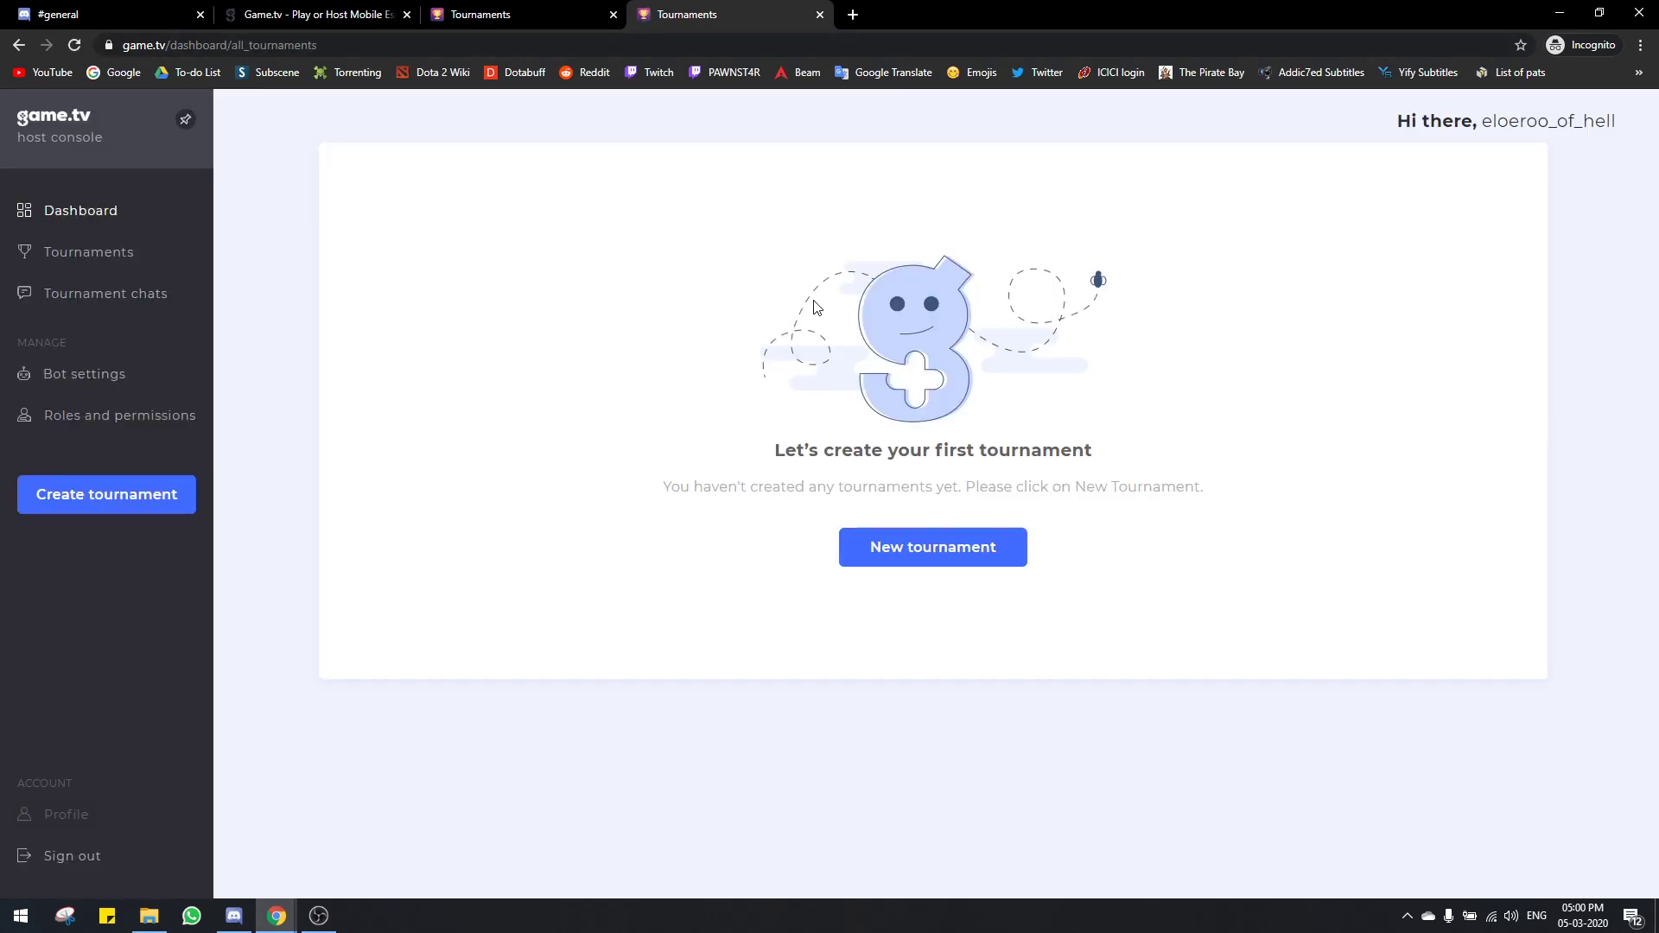
right_click(617, 272)
left_click(517, 234)
Step: Start a new tournament manually, with the Tourney AI prompt set to not show again
left_click(927, 542)
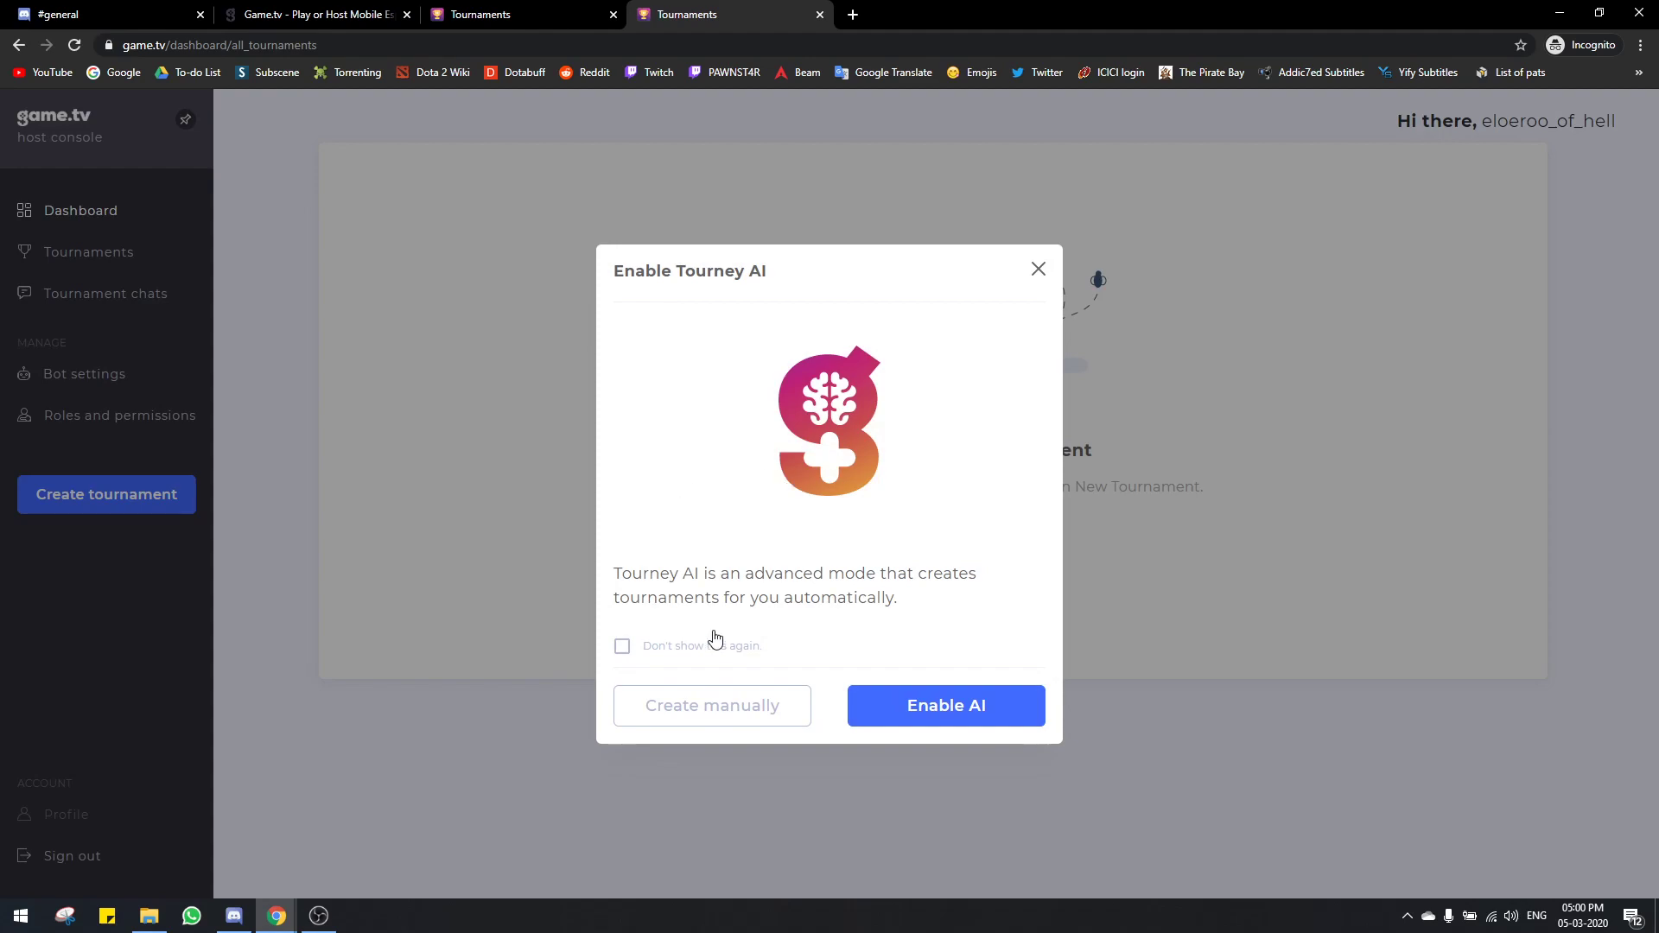
left_click(622, 648)
left_click(733, 717)
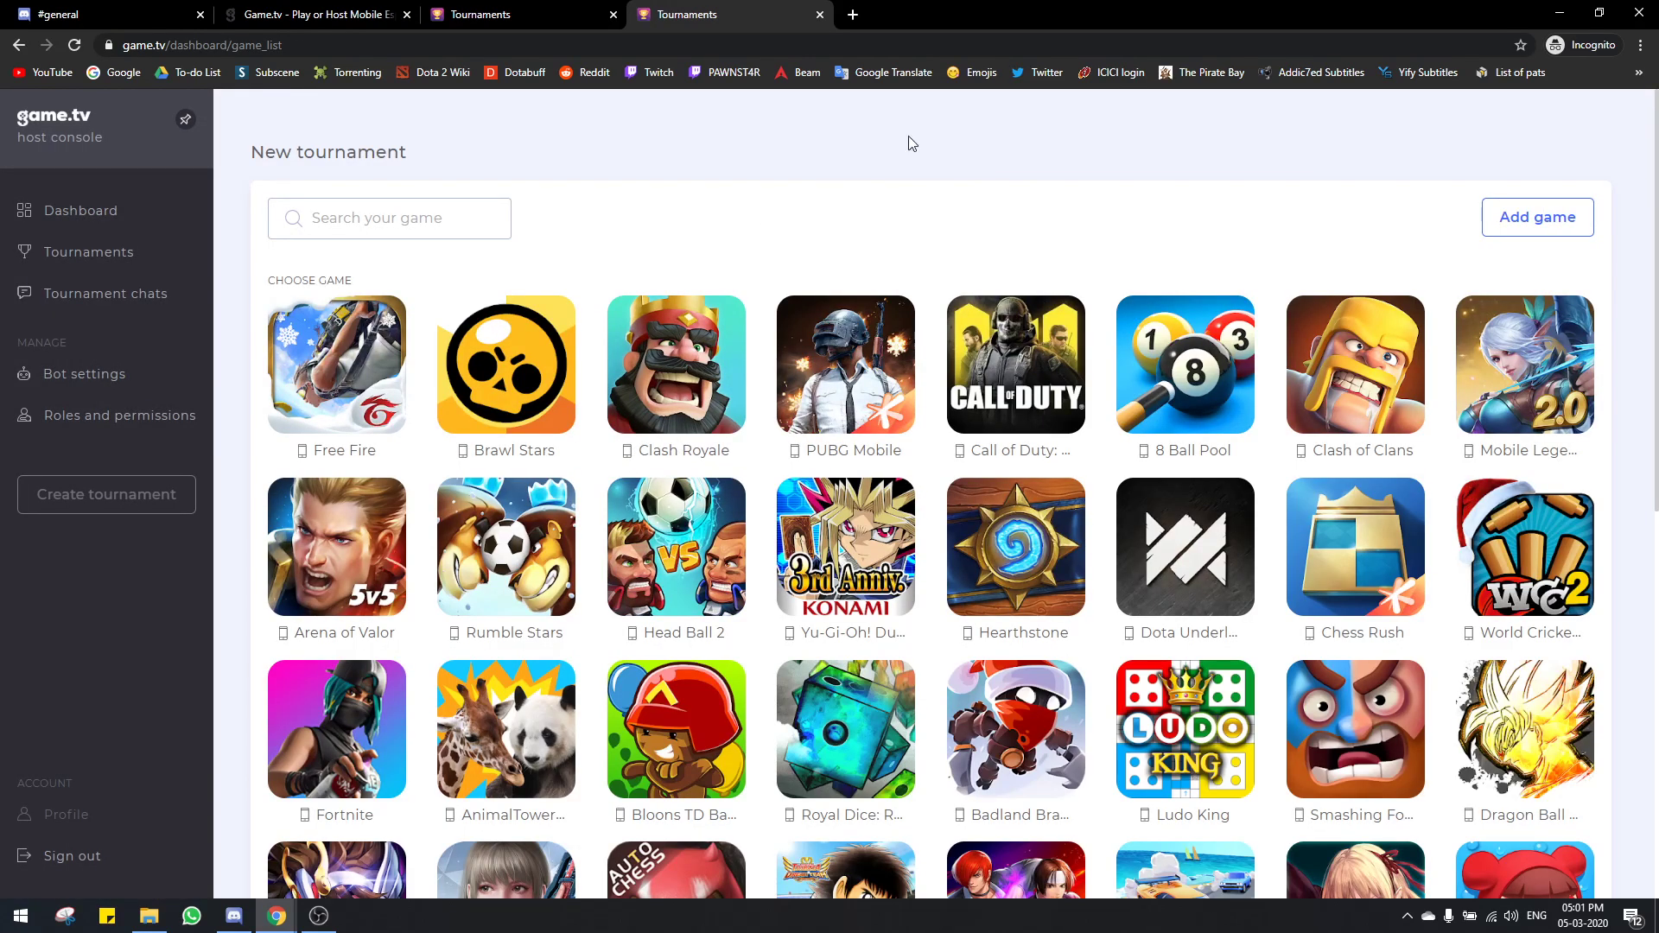
Step: Choose Free Fire as the tournament game
scroll(896, 266, "down", 4)
scroll(908, 275, "up", 5)
scroll(924, 285, "down", 11)
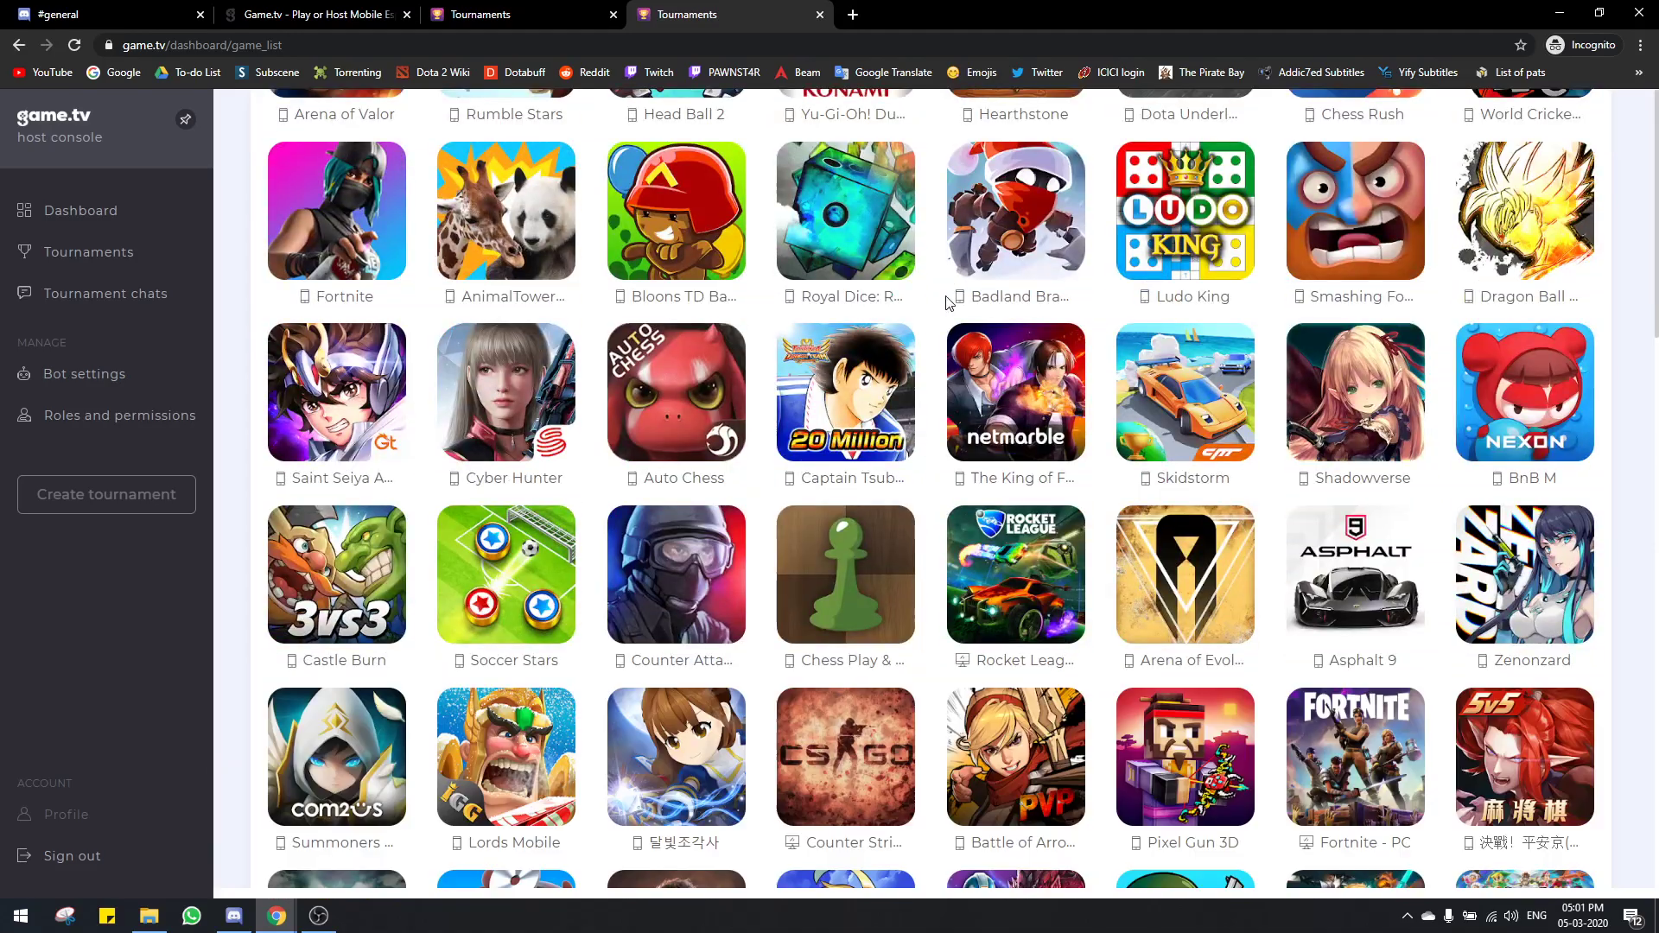
scroll(948, 301, "up", 10)
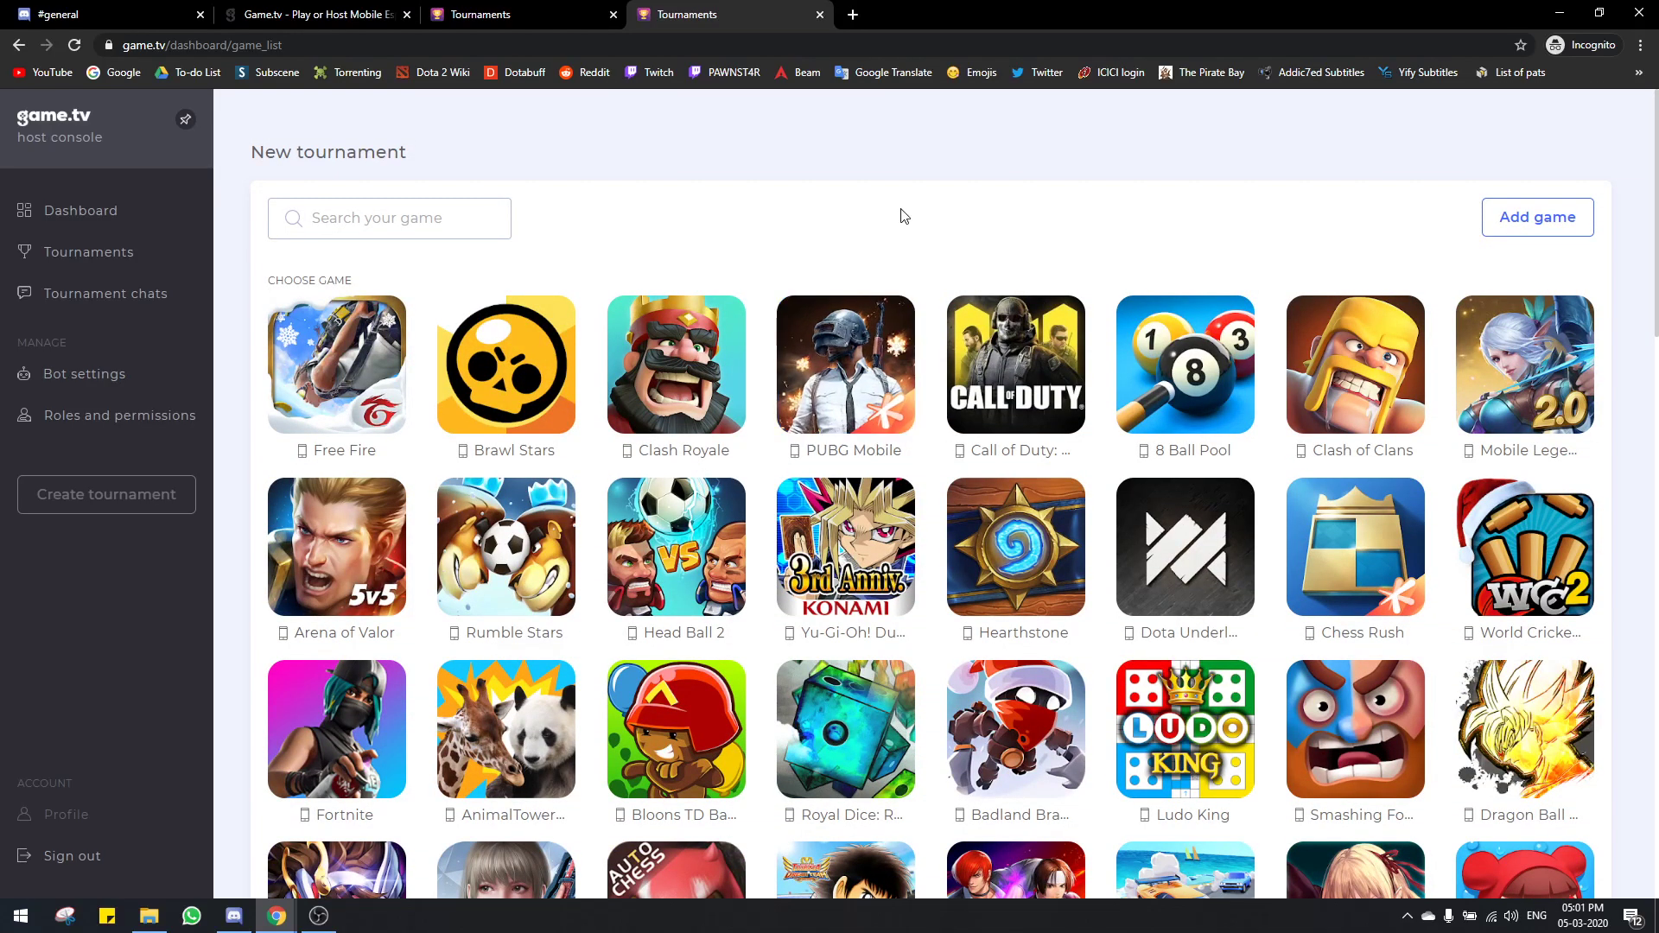
left_click(363, 381)
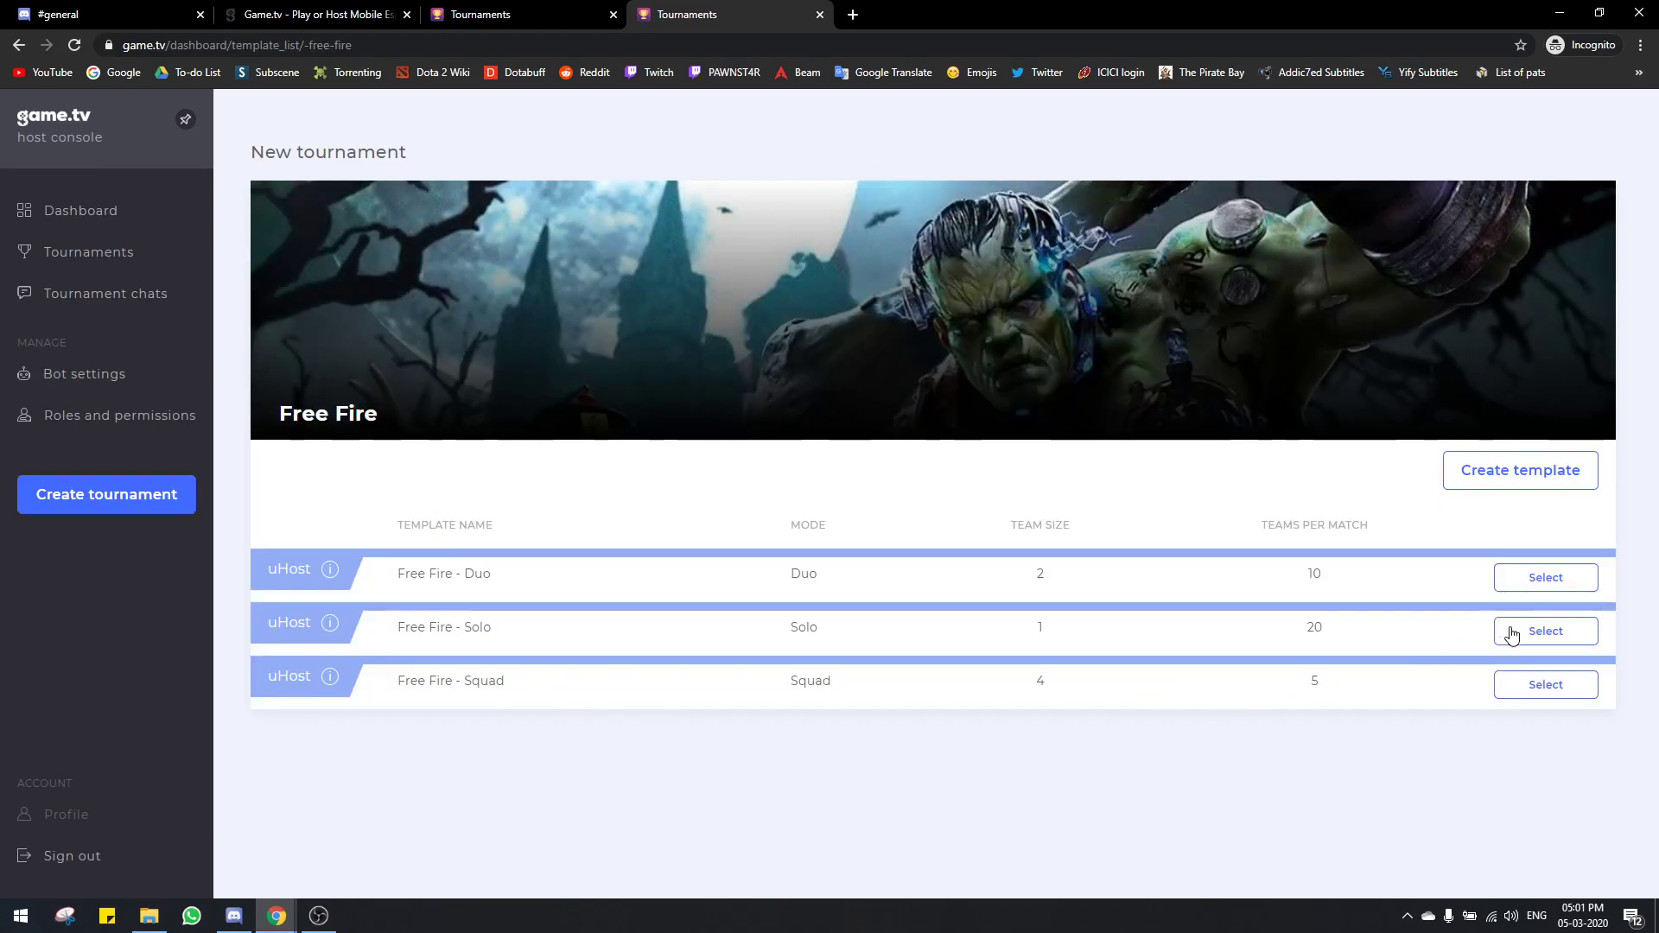
Step: Use the Free Fire - Solo template and open the advanced tournament settings
left_click(1514, 634)
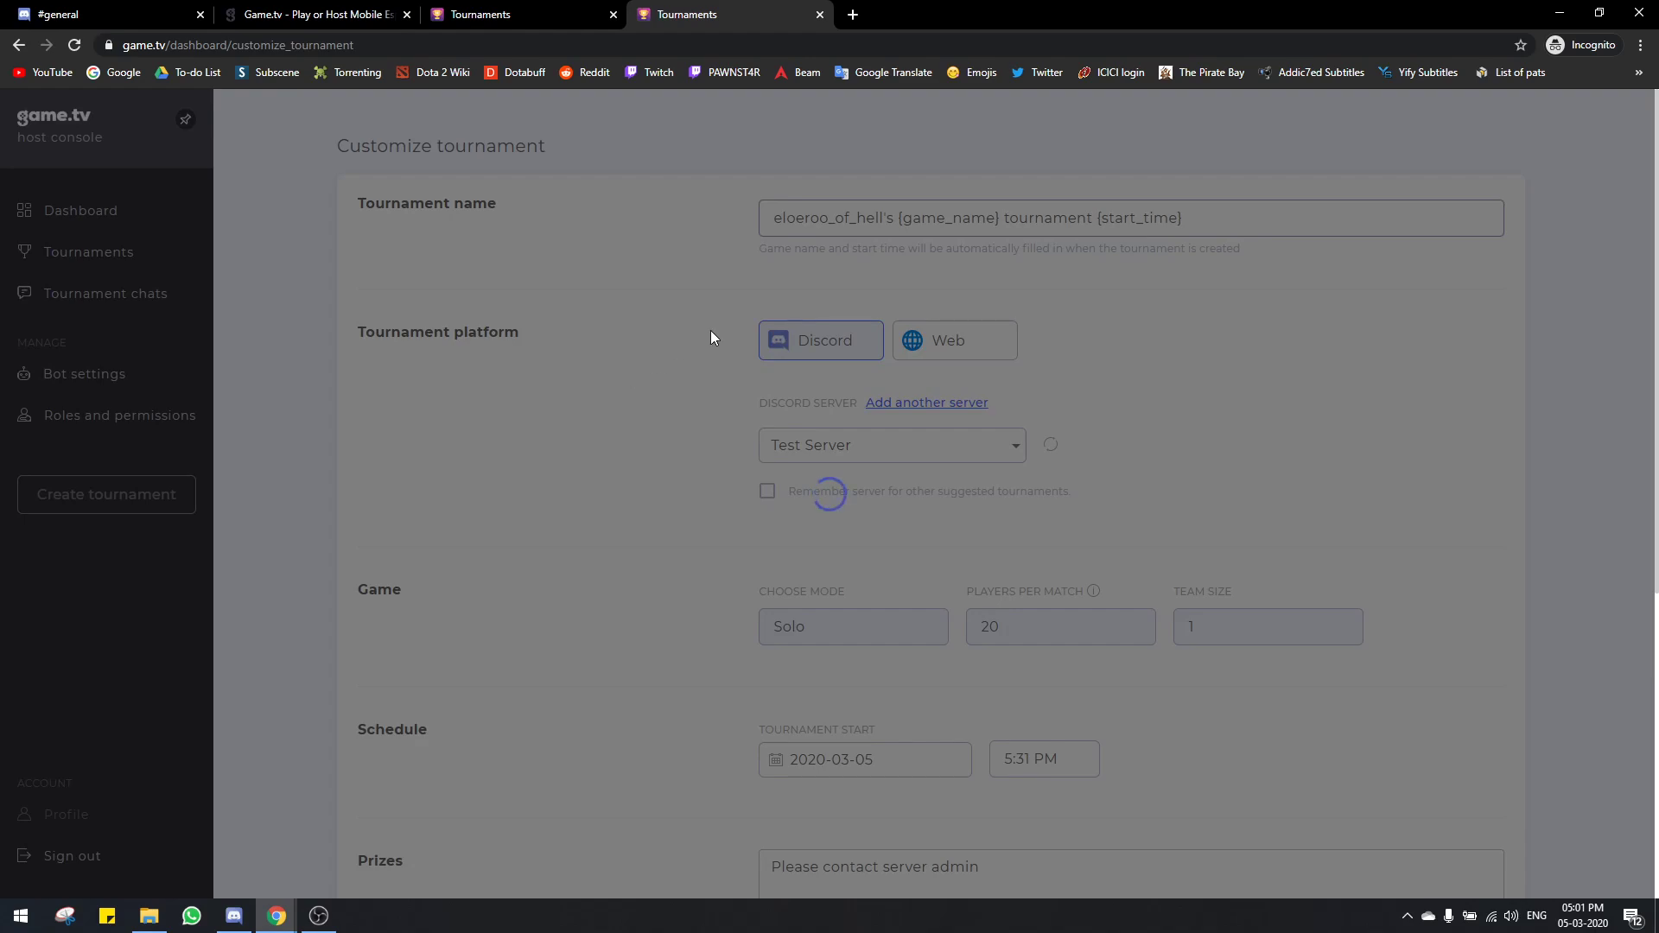
scroll(563, 485, "down", 5)
scroll(563, 485, "up", 5)
scroll(564, 490, "down", 1)
scroll(536, 535, "up", 1)
scroll(611, 470, "down", 5)
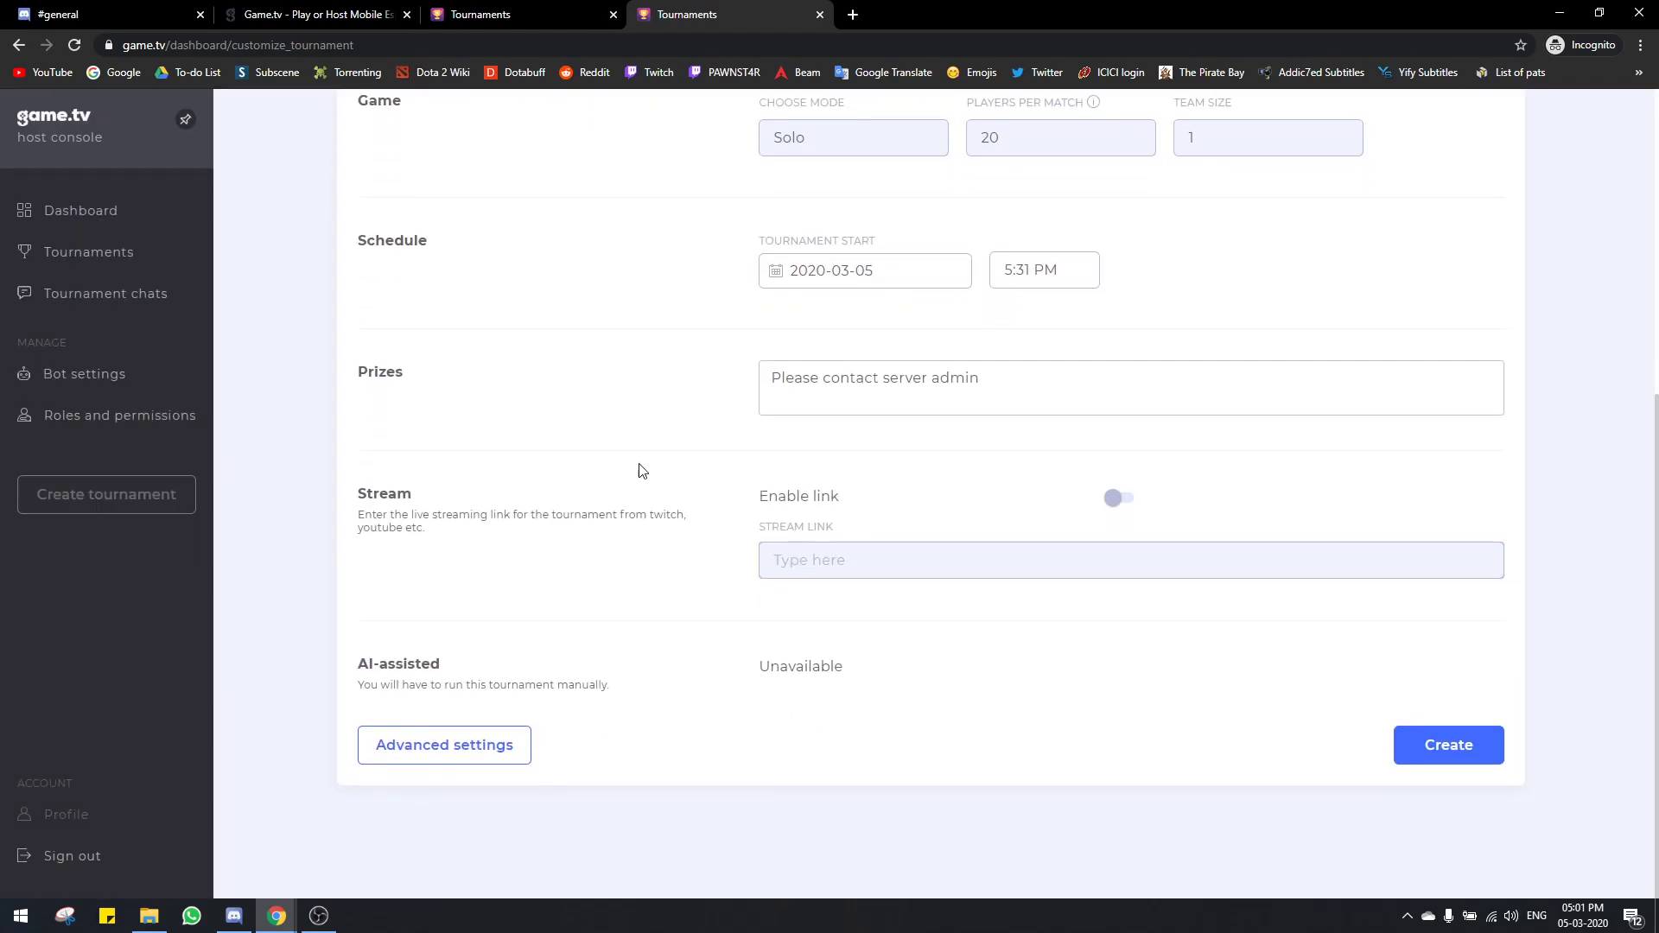
scroll(640, 470, "up", 5)
scroll(652, 471, "up", 1)
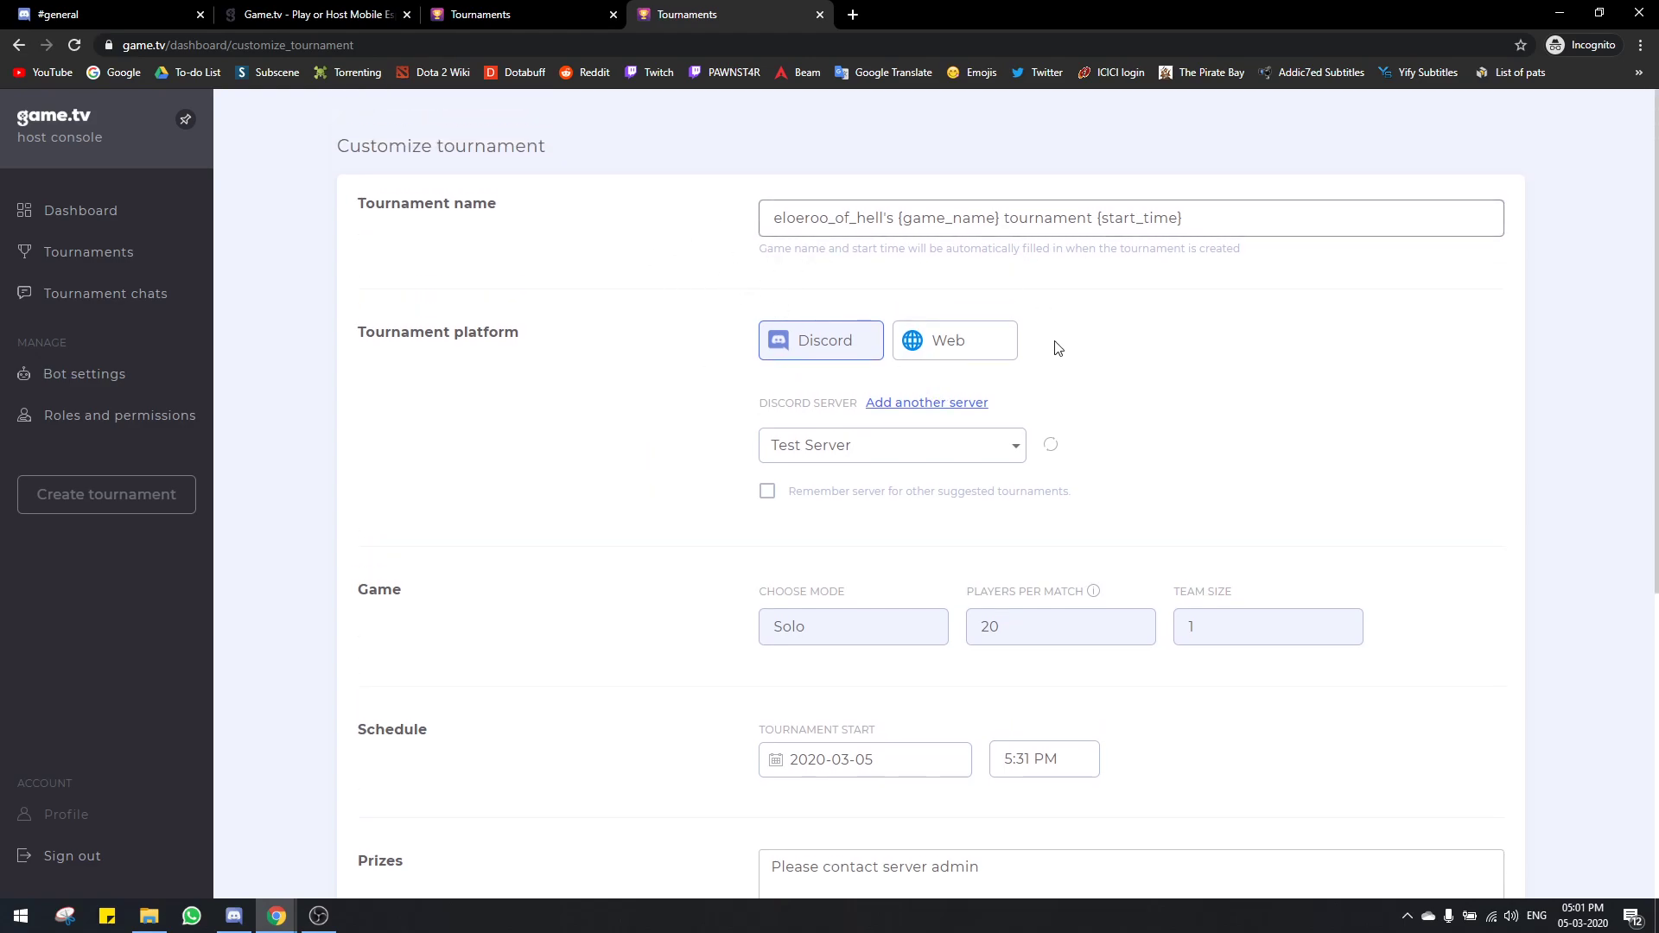
scroll(731, 464, "down", 5)
left_click(505, 750)
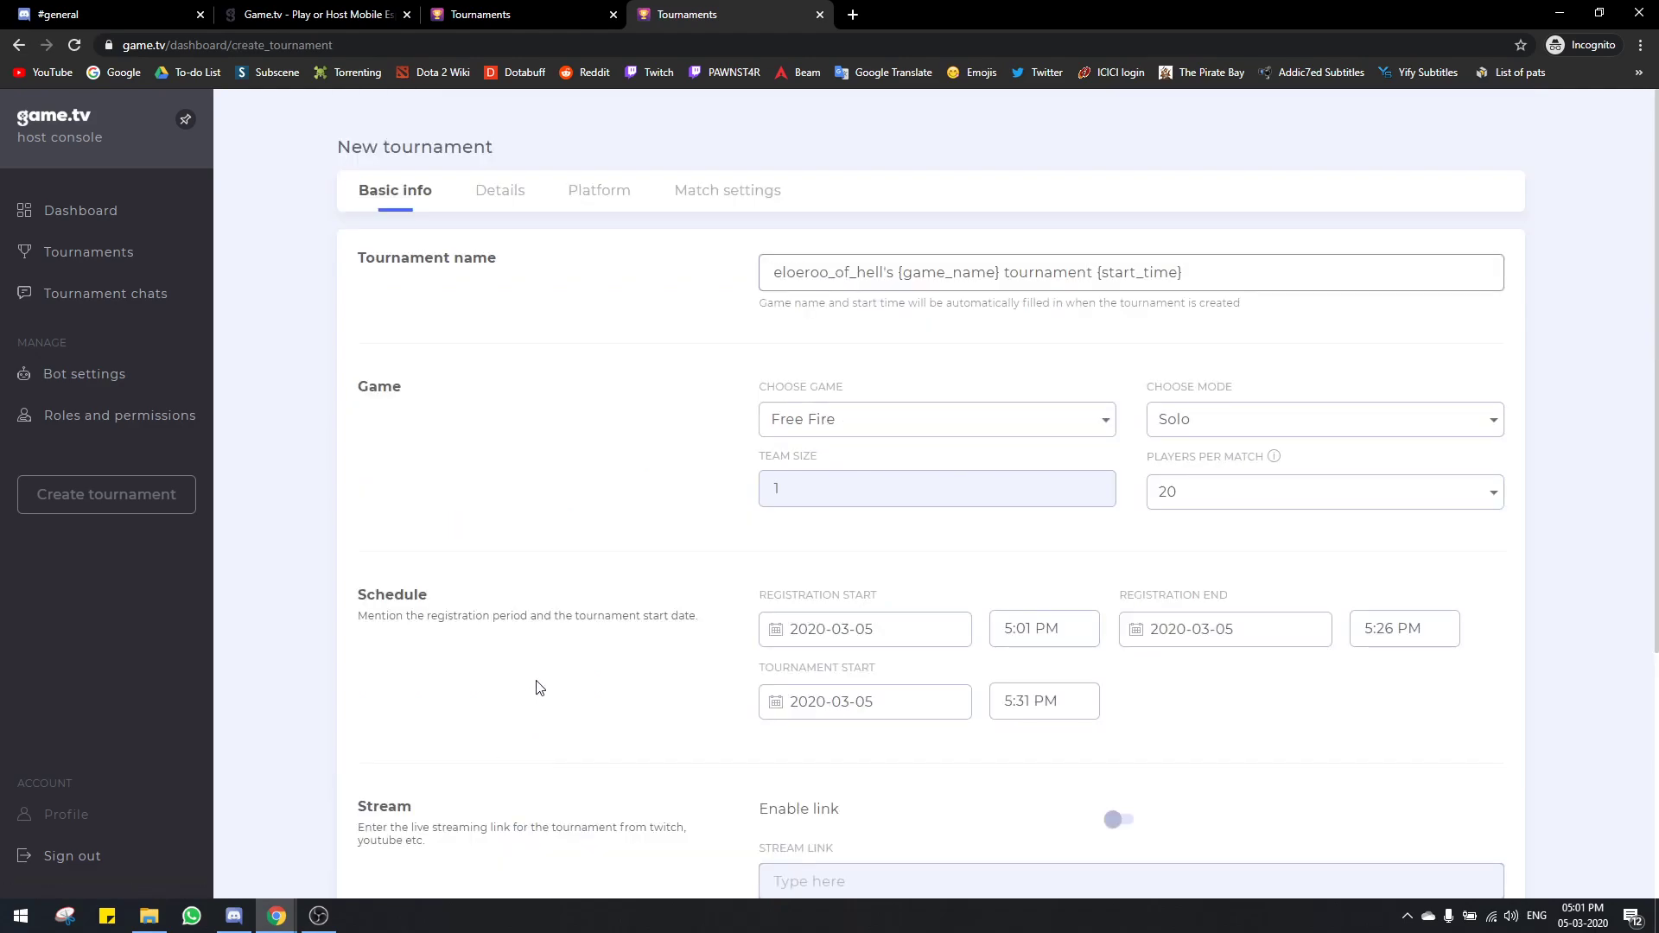
scroll(911, 600, "down", 1)
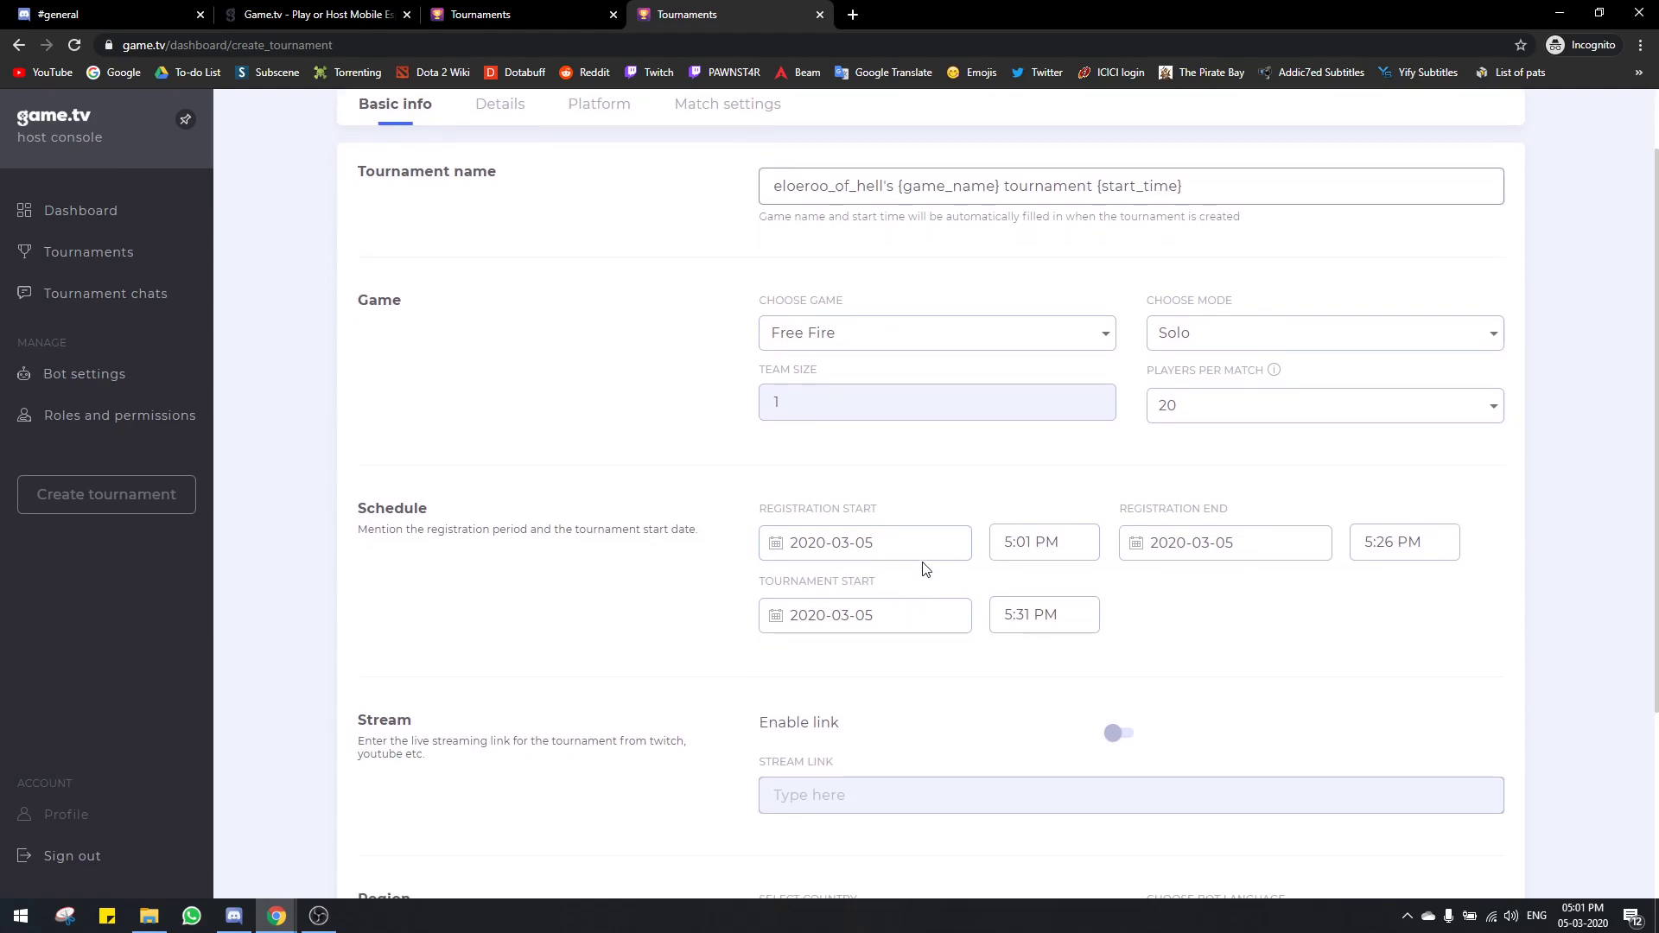
scroll(926, 568, "up", 1)
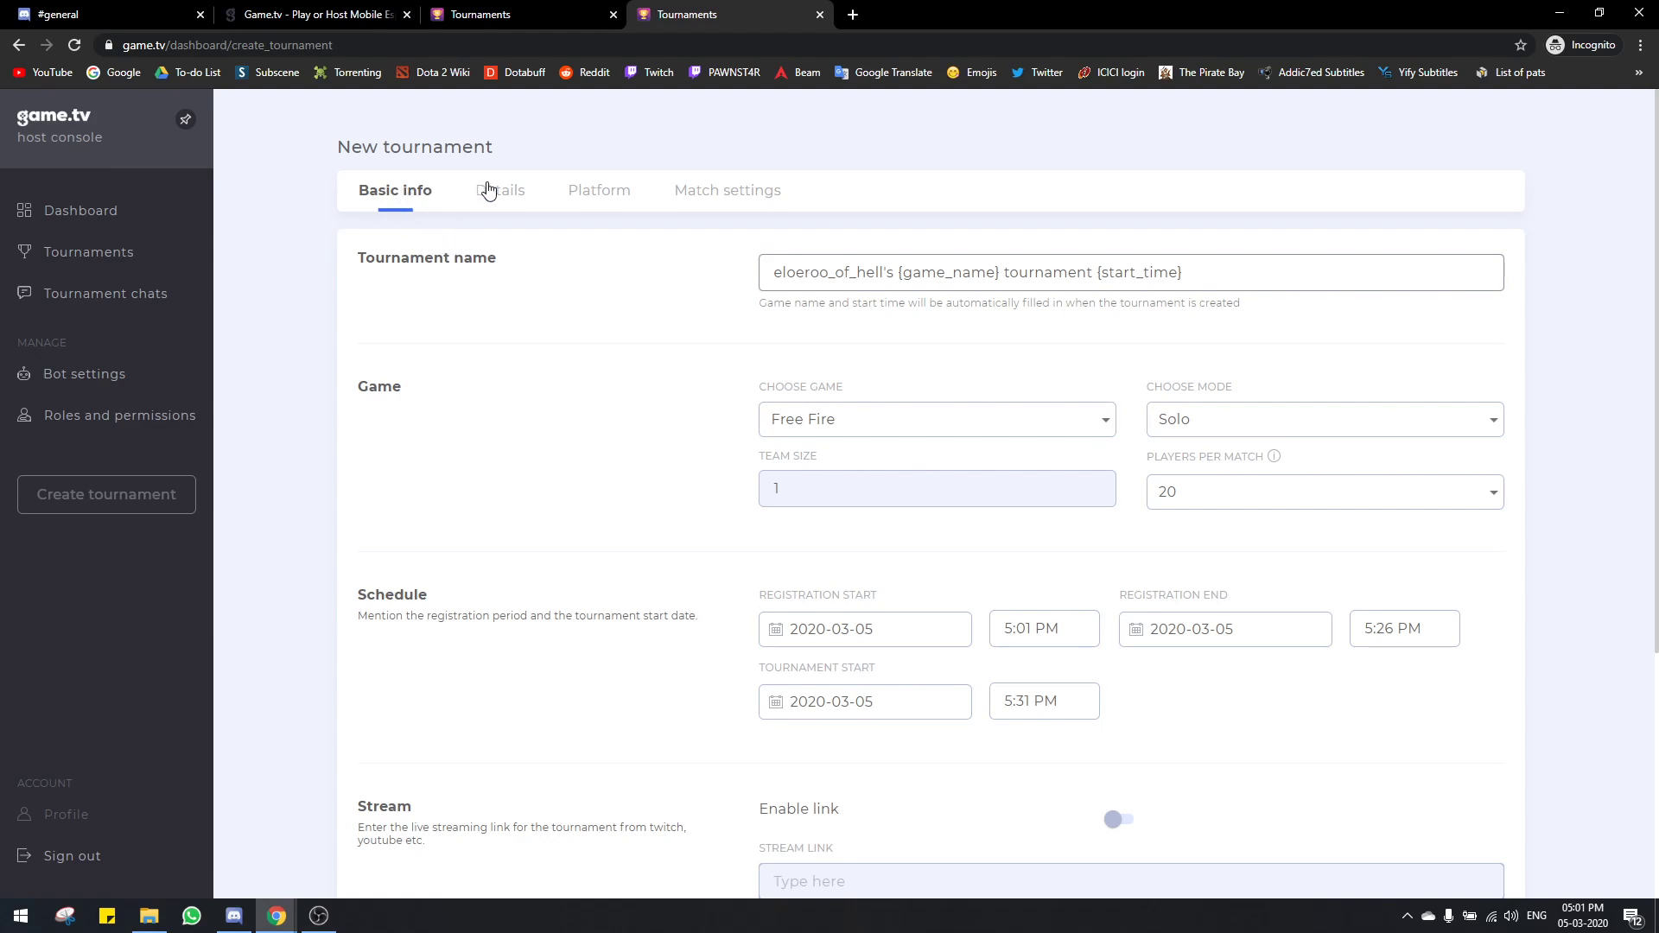
Step: Replace the default tournament name with 'Free Fire Test Tournament'
left_click(890, 267)
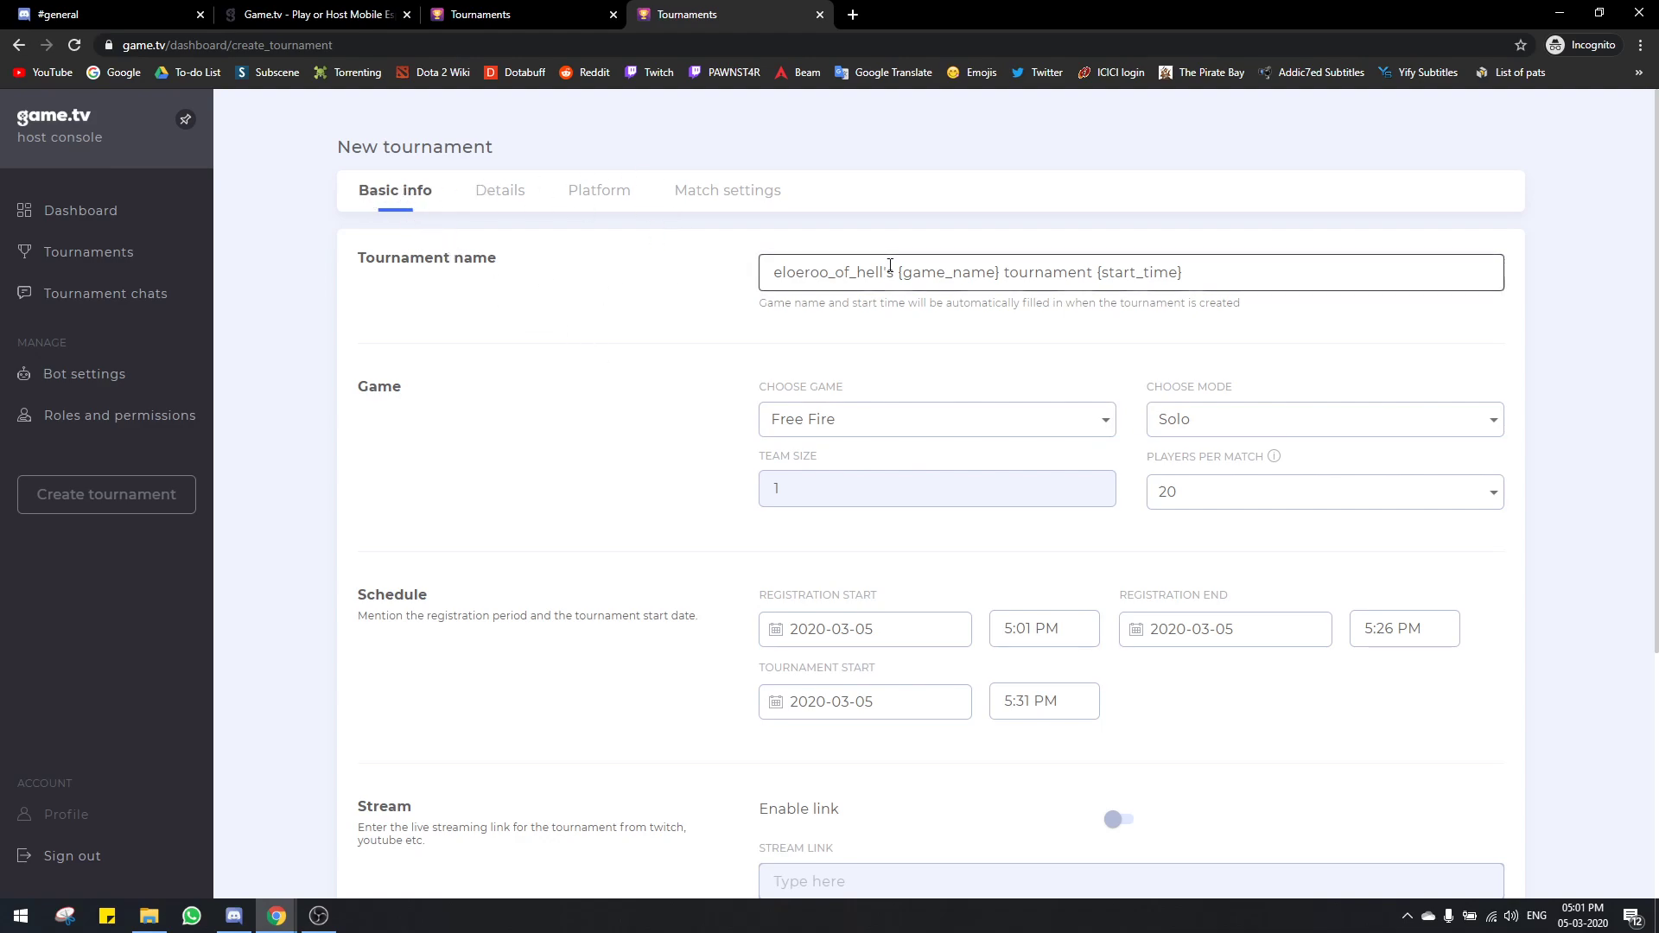
key("ctrl+a")
key("BackSpace")
type("Test")
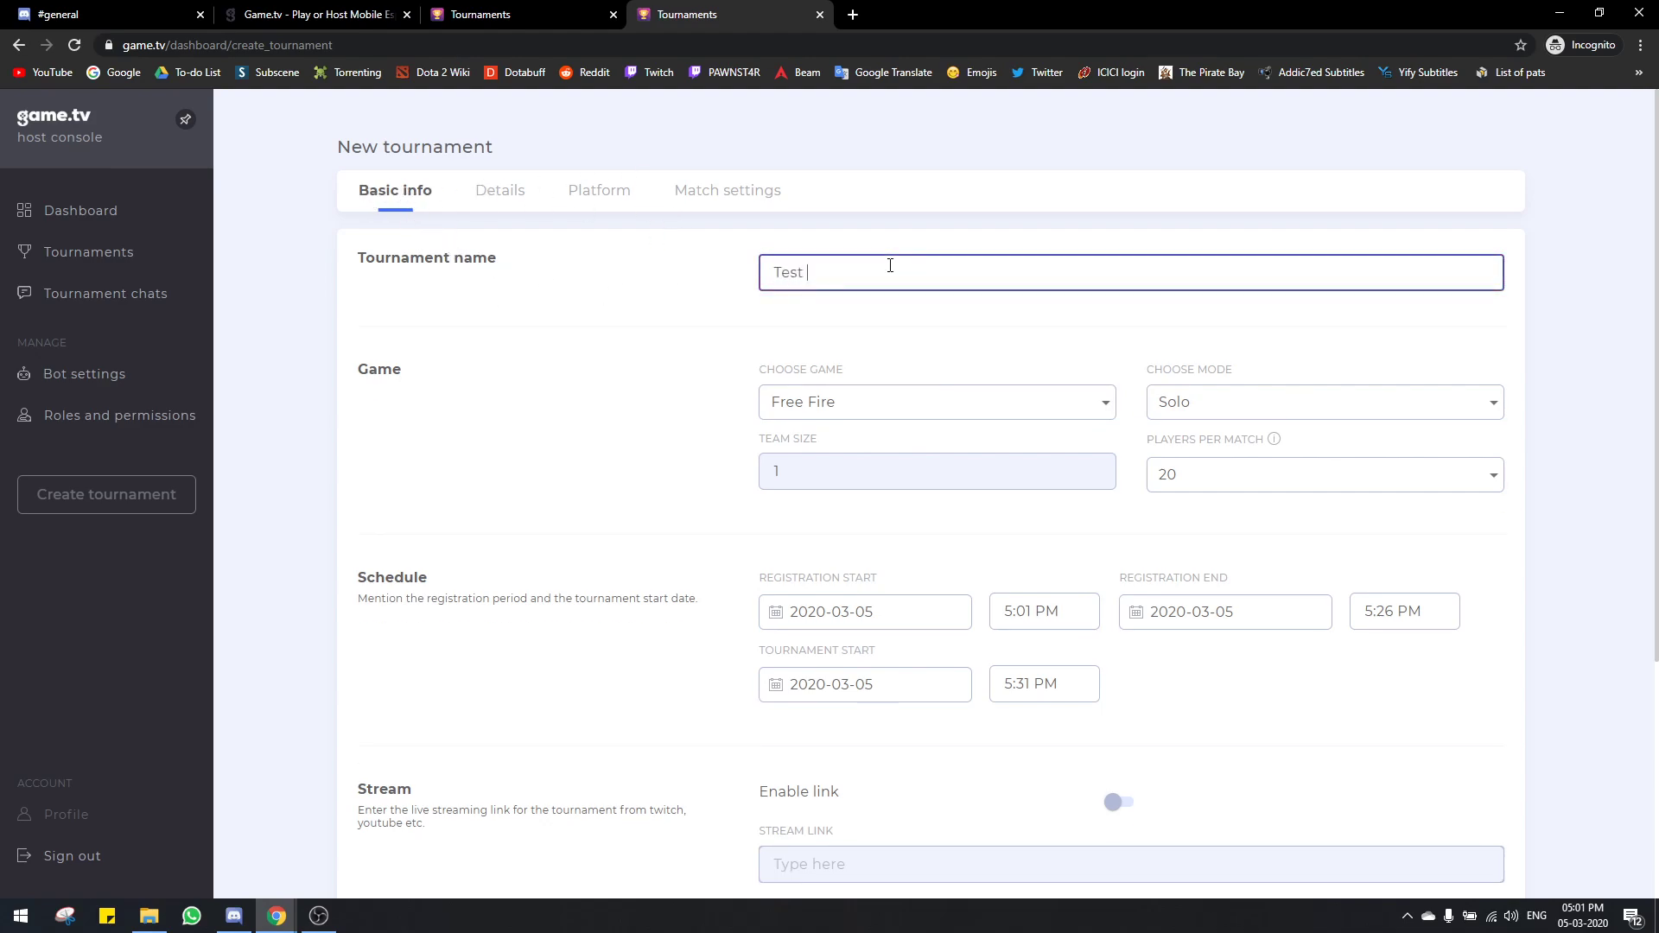
key("BackSpace")
key("BackSpace")
key("BackSpace")
type("Fre")
Step: Keep 20 players per match and check the registration start date
left_click(1189, 479)
left_click(770, 465)
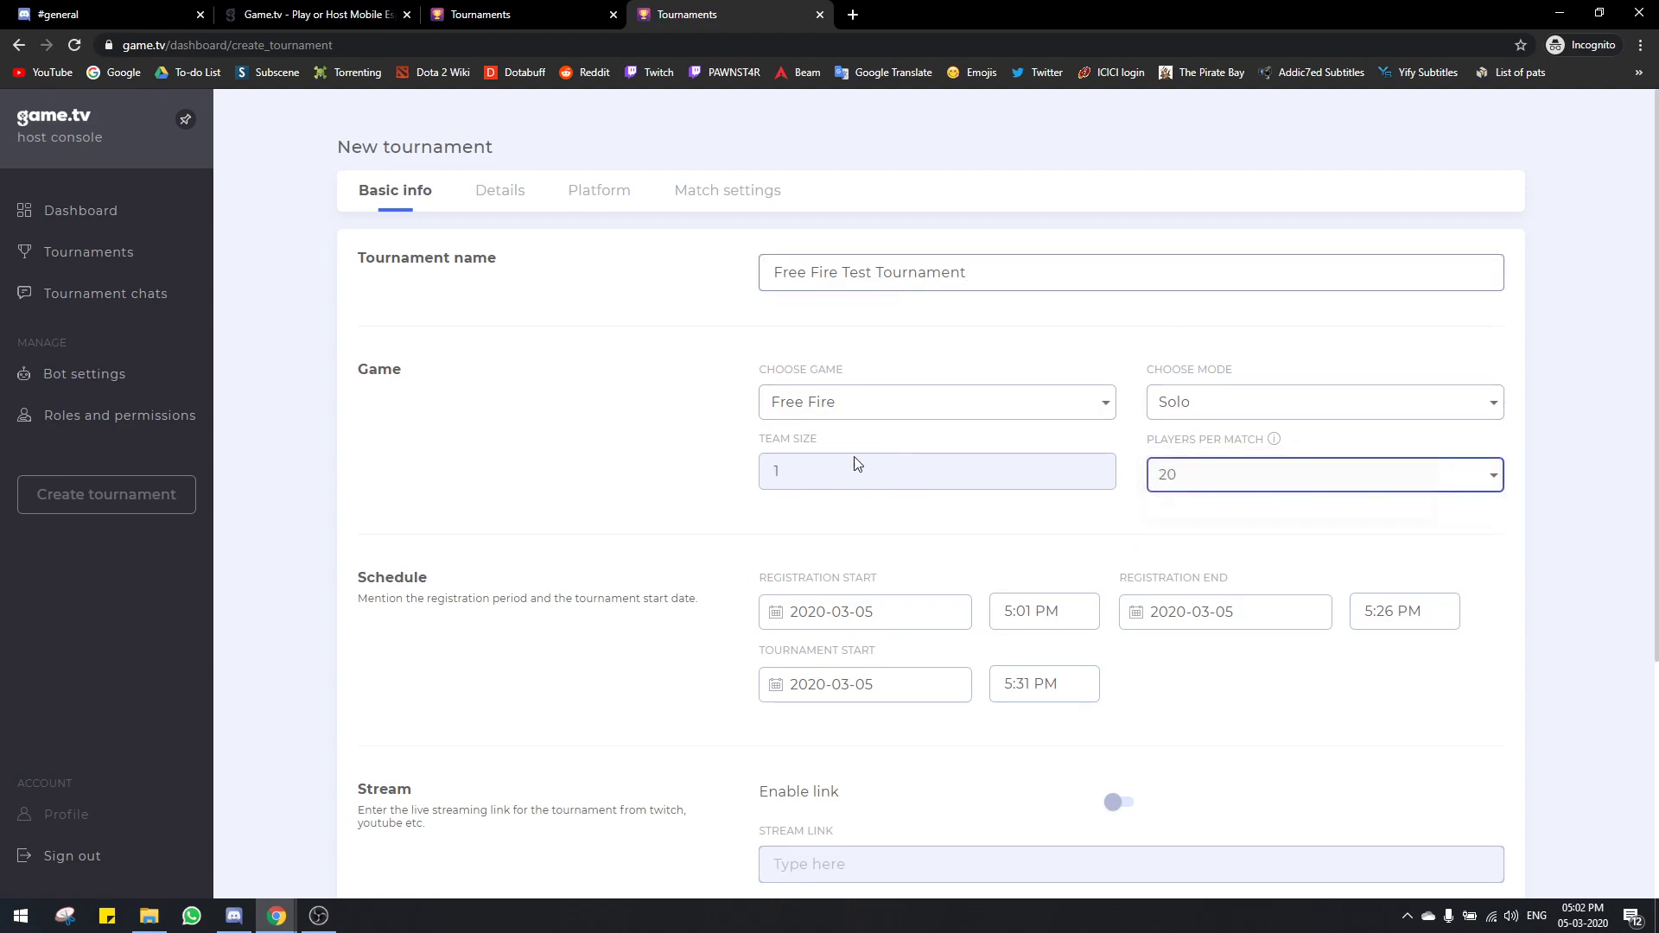
scroll(637, 475, "down", 3)
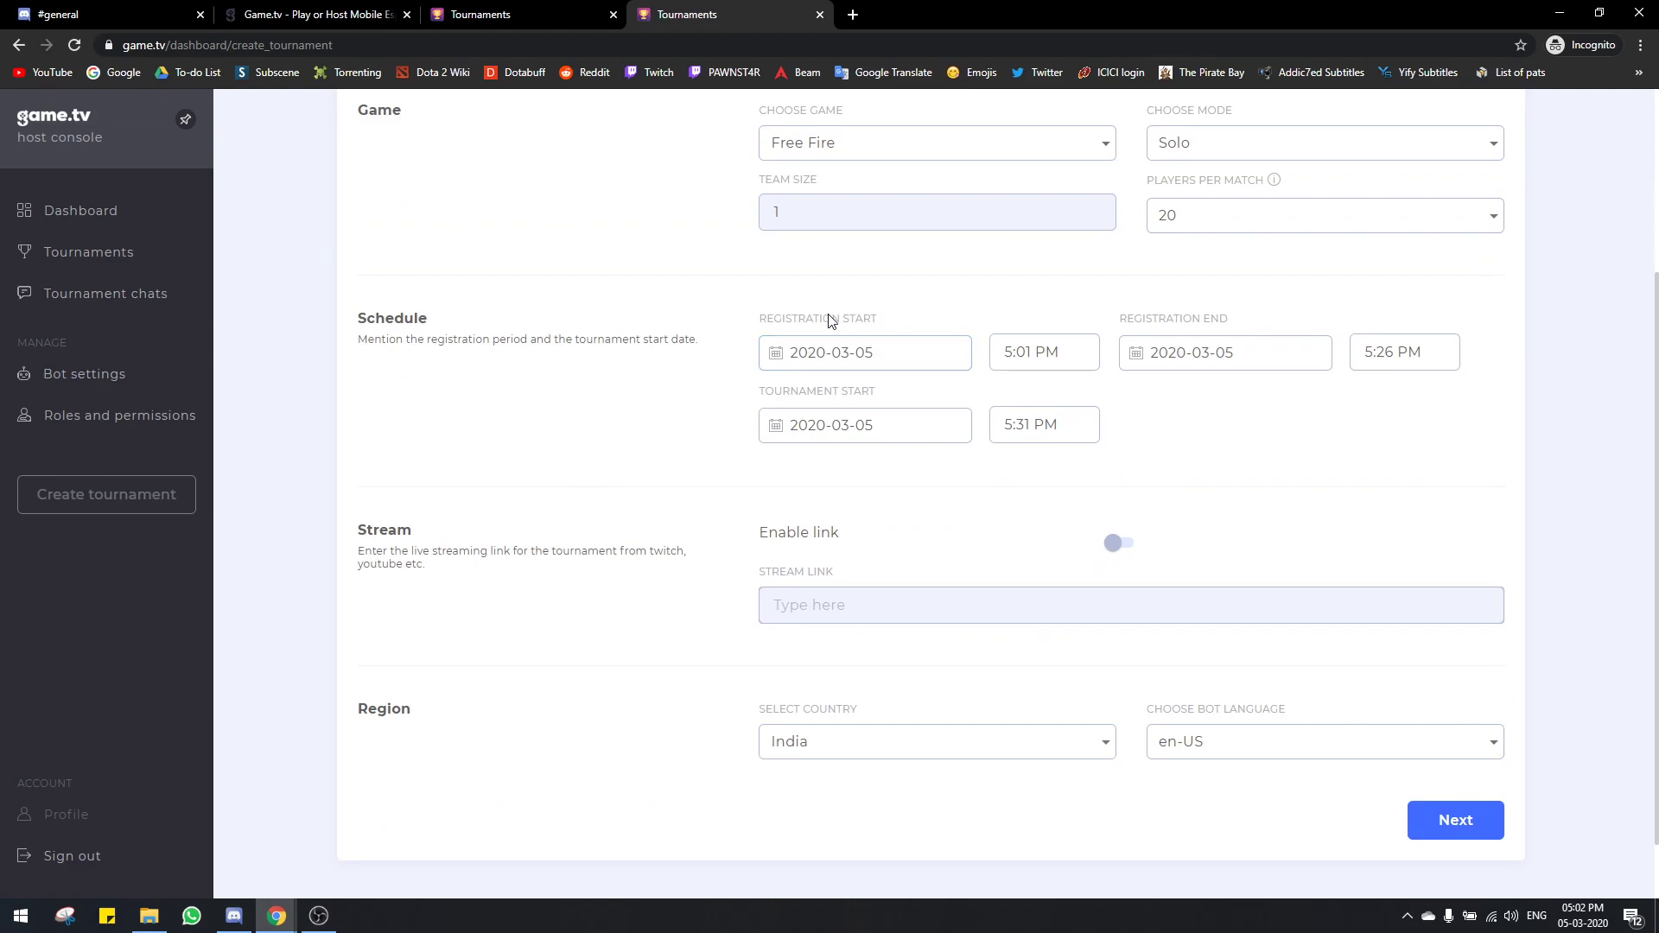
triple_click(862, 319)
left_click(862, 325)
triple_click(863, 325)
left_click(885, 325)
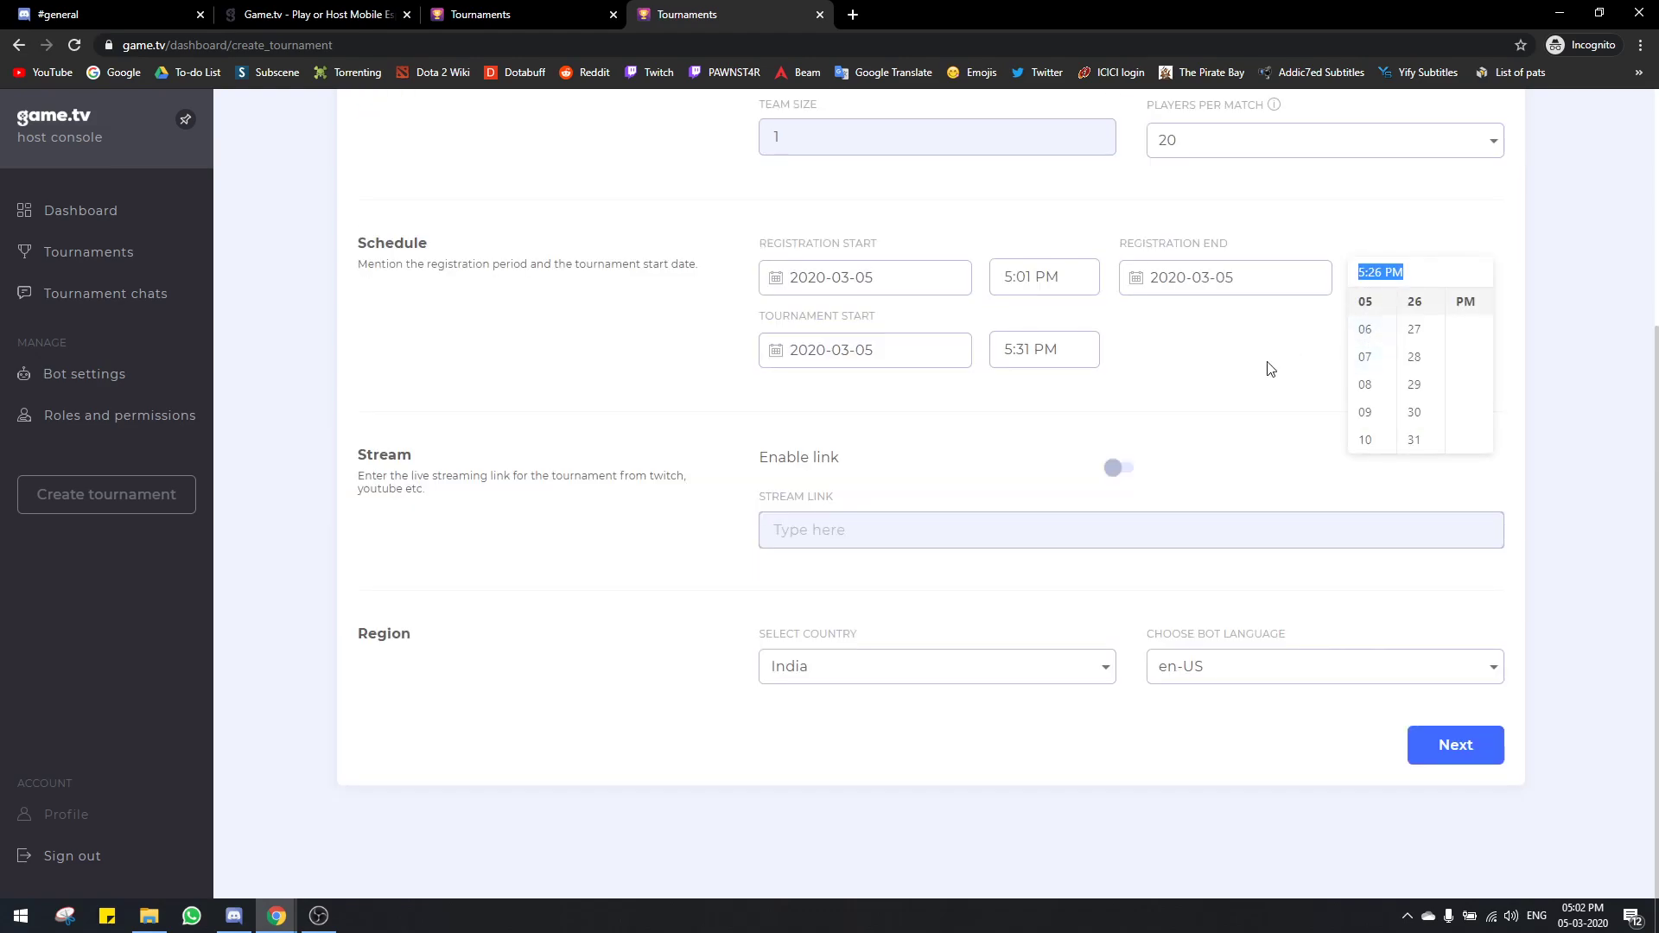
Step: Set the registration end time to 5:15 PM
left_click(1279, 354)
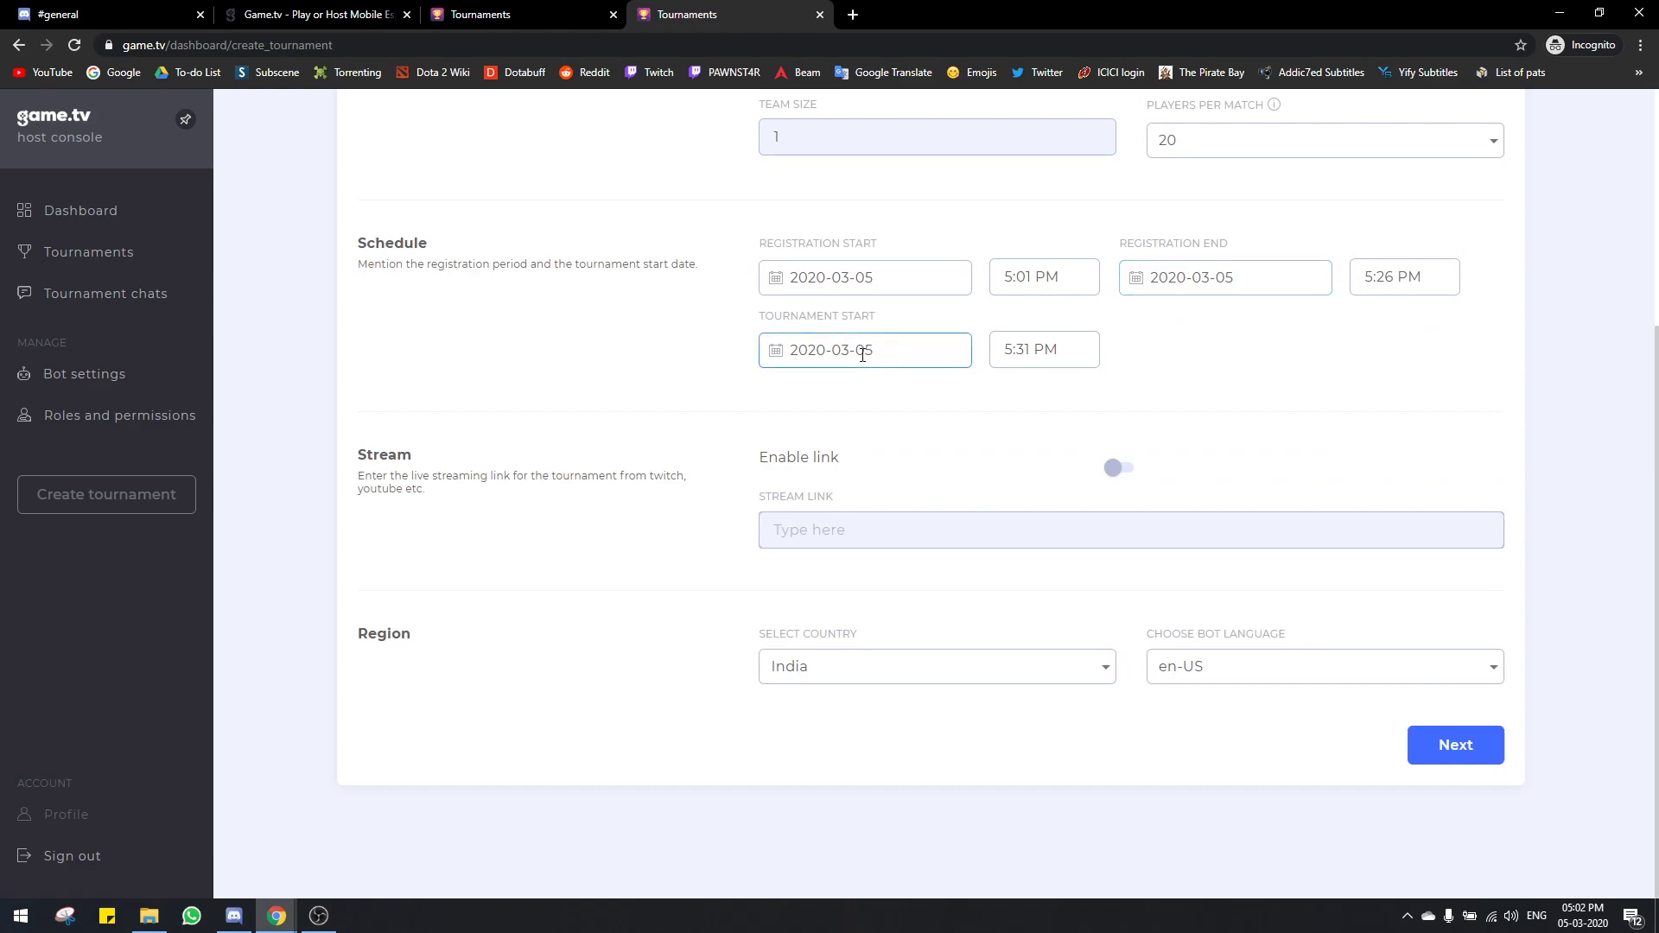
left_click(1003, 355)
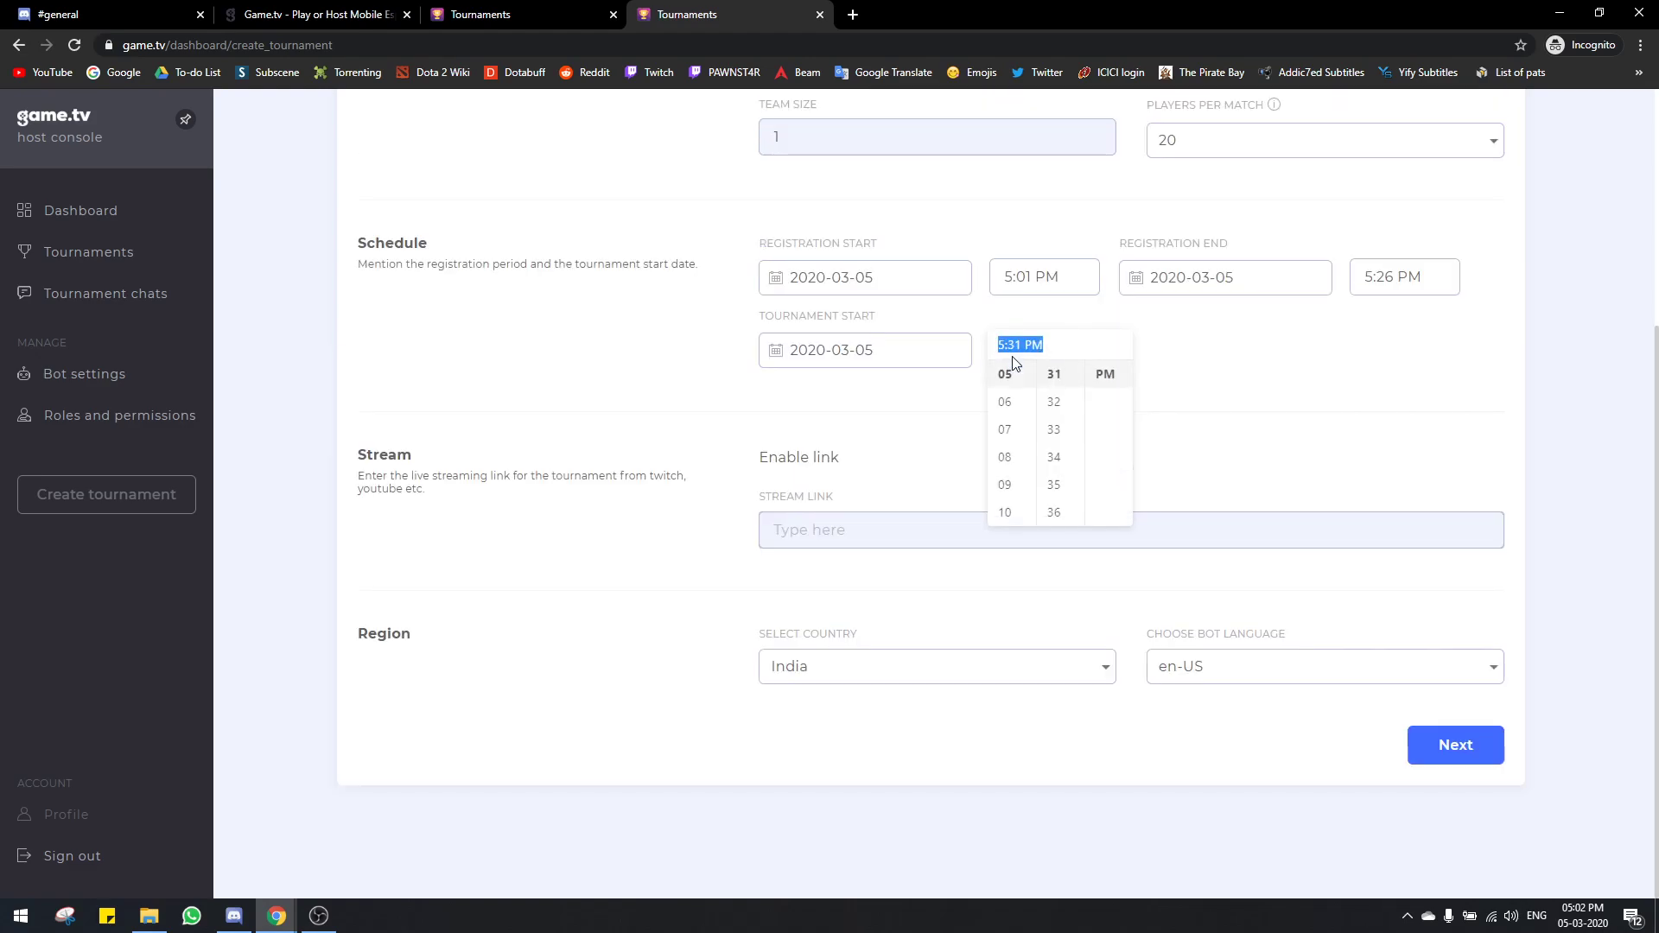
left_click(1226, 347)
scroll(1218, 361, "up", 1)
left_click(1385, 363)
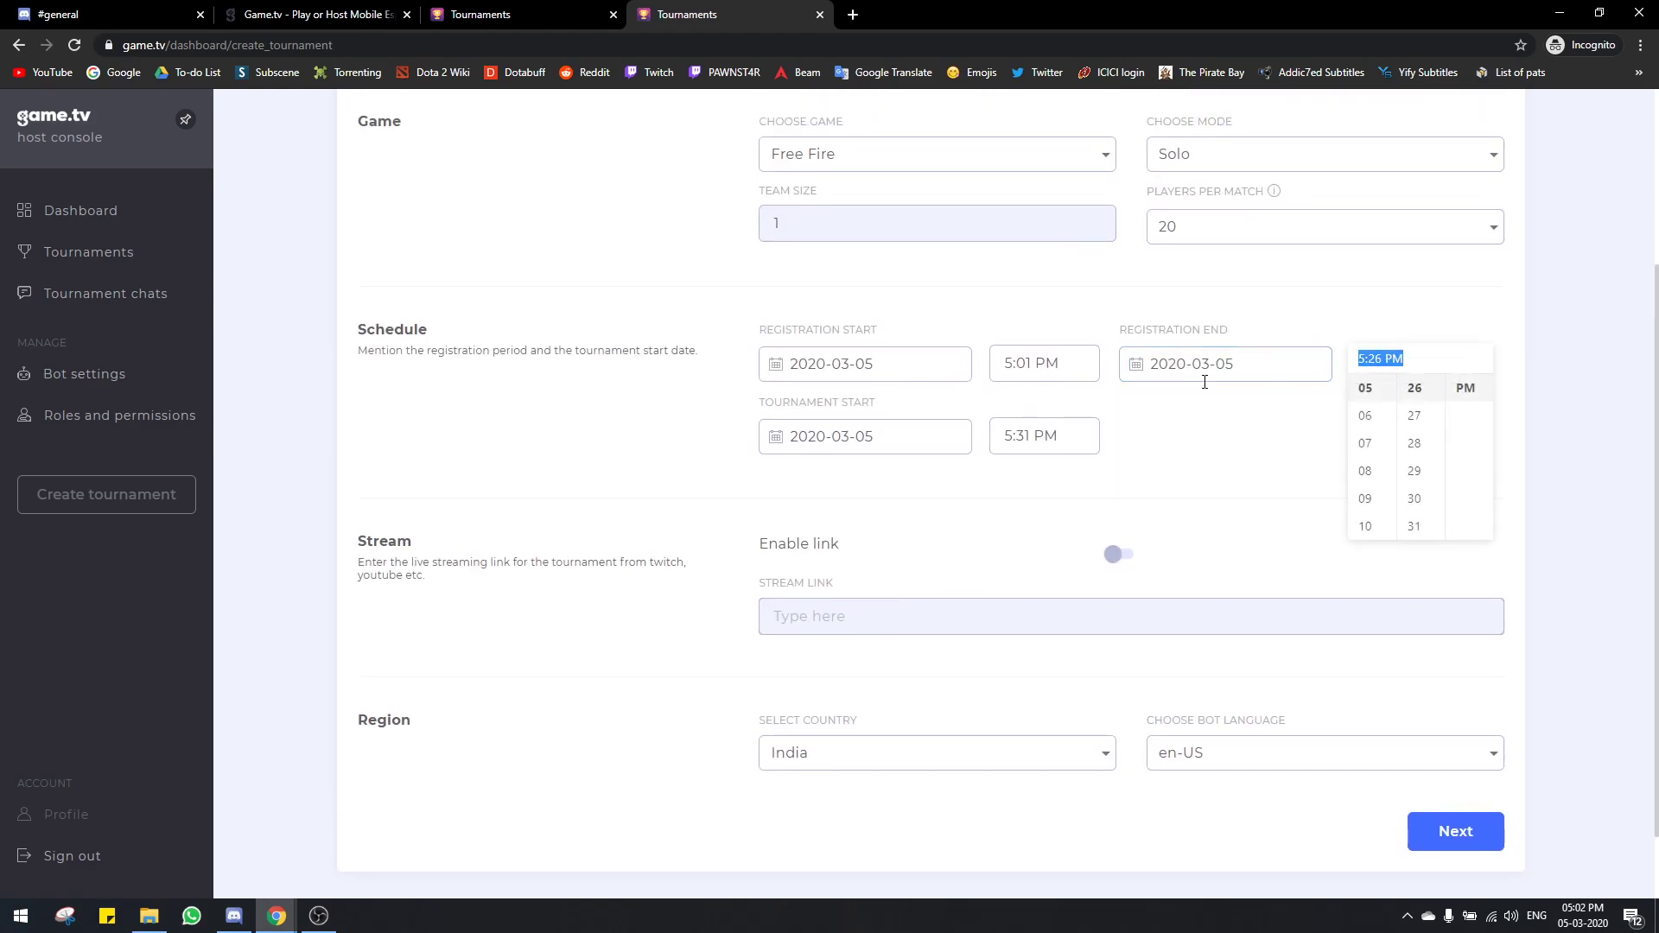
scroll(1425, 458, "up", 7)
left_click(1415, 413)
left_click(1040, 434)
scroll(1057, 519, "down", 2)
scroll(1059, 543, "down", 2)
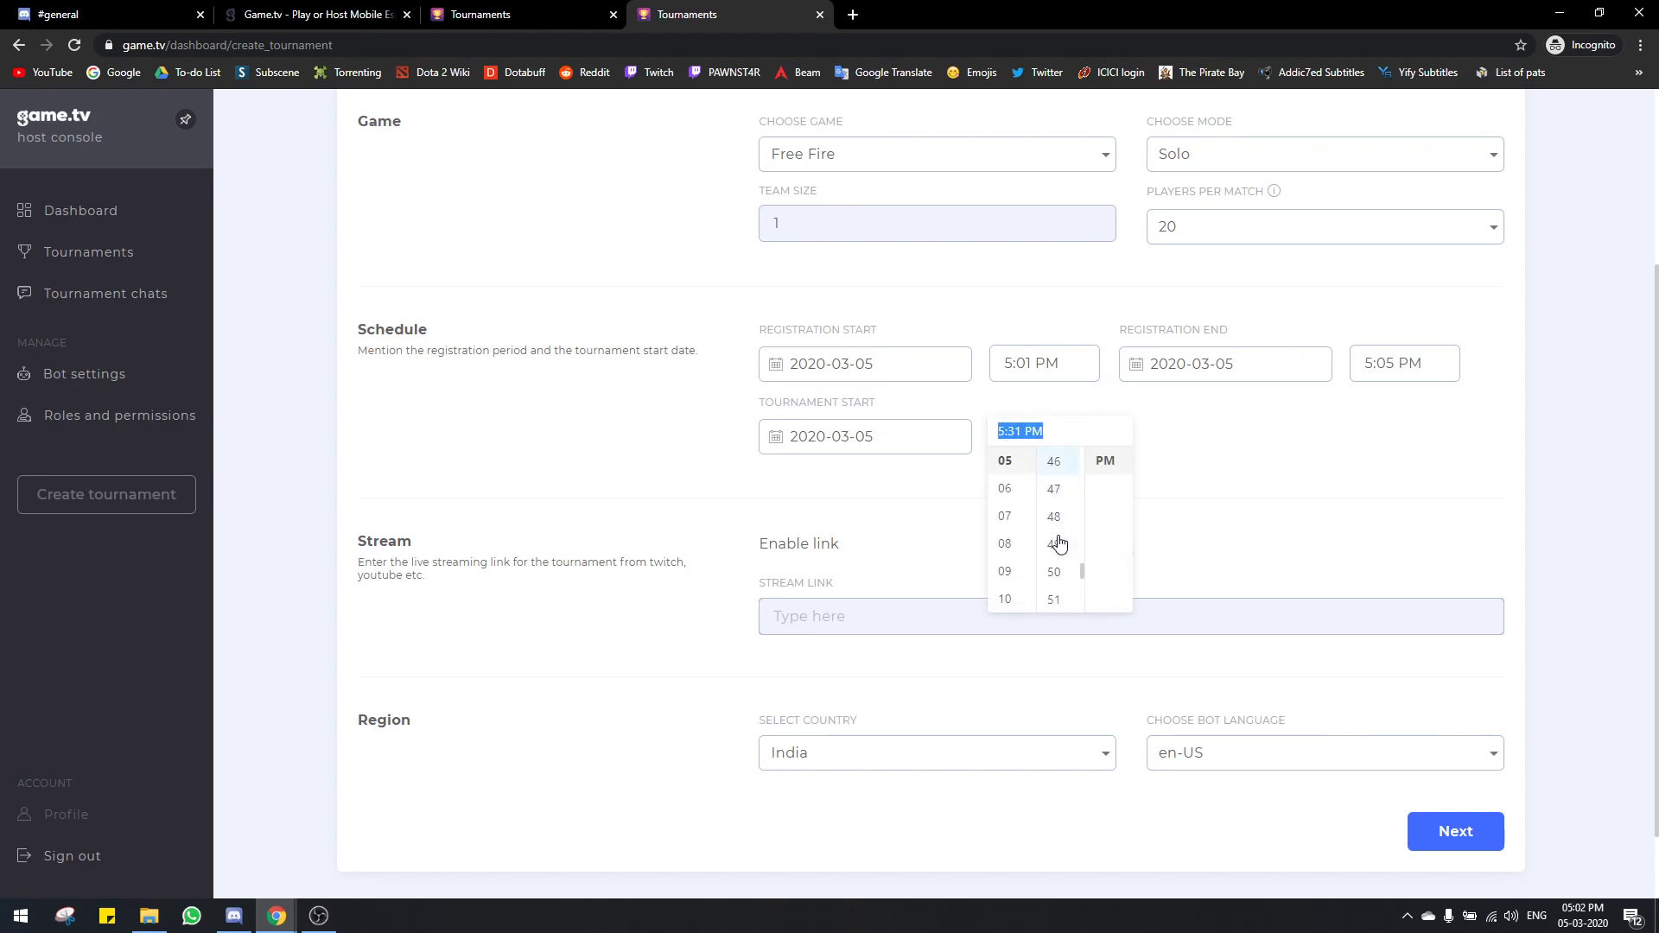
scroll(1064, 553, "down", 1)
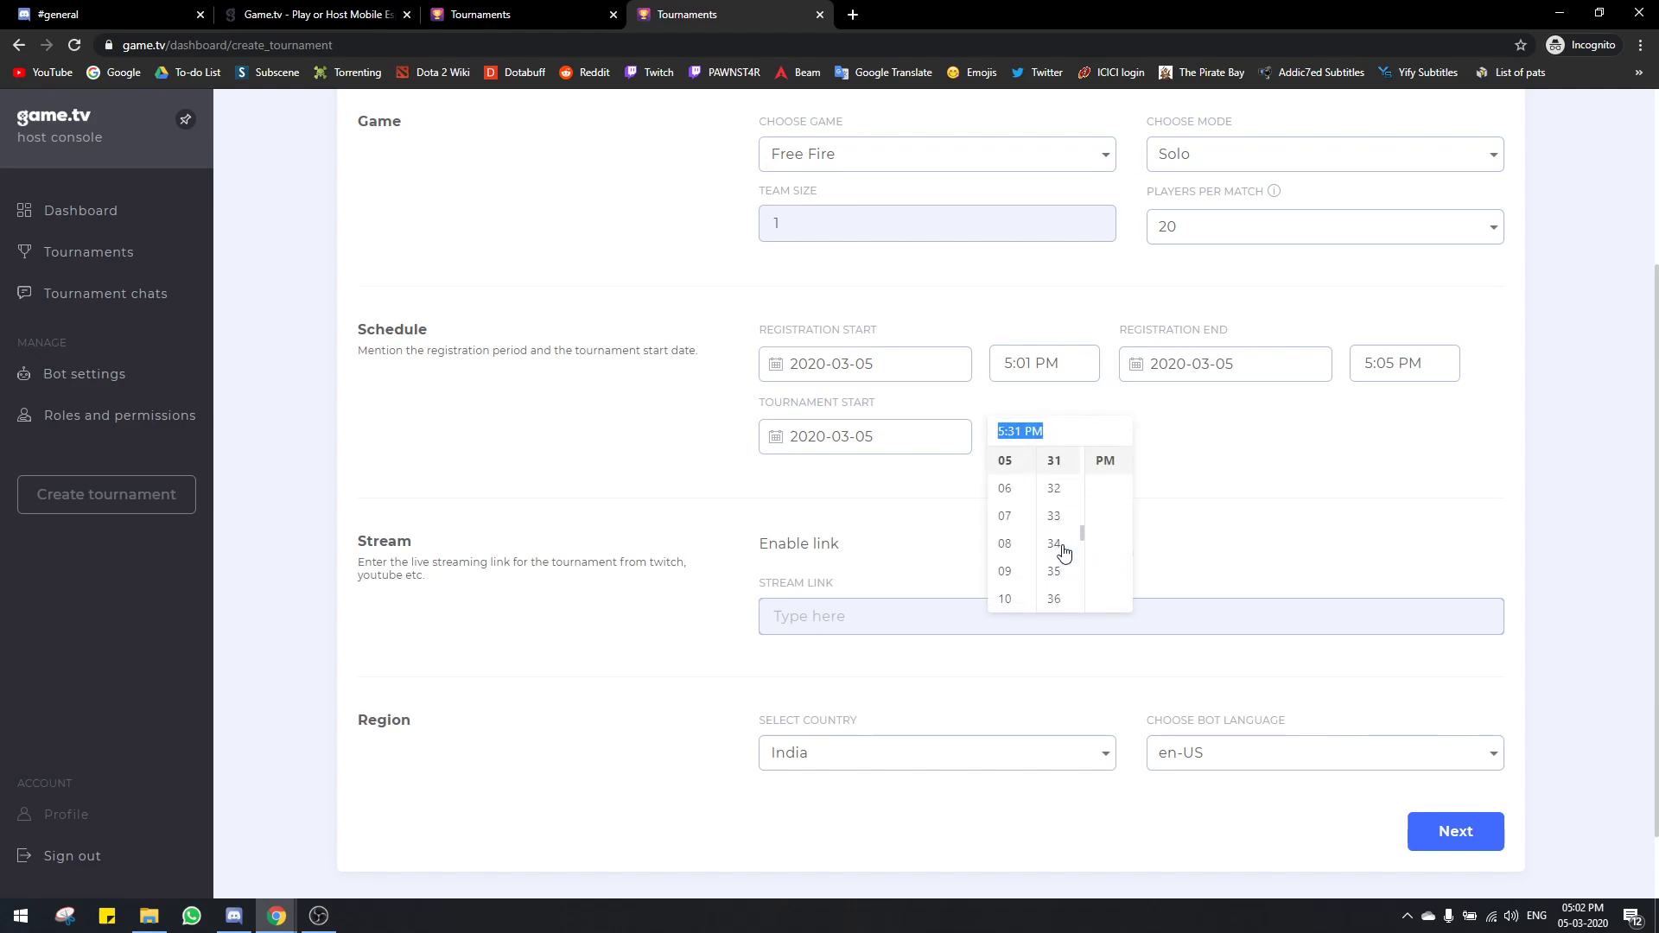
left_click(1383, 361)
scroll(1417, 455, "down", 1)
scroll(1417, 462, "down", 1)
left_click(1418, 504)
left_click(1210, 441)
Step: Set the tournament start to 5:20 PM and enable the stream link option
left_click(1060, 435)
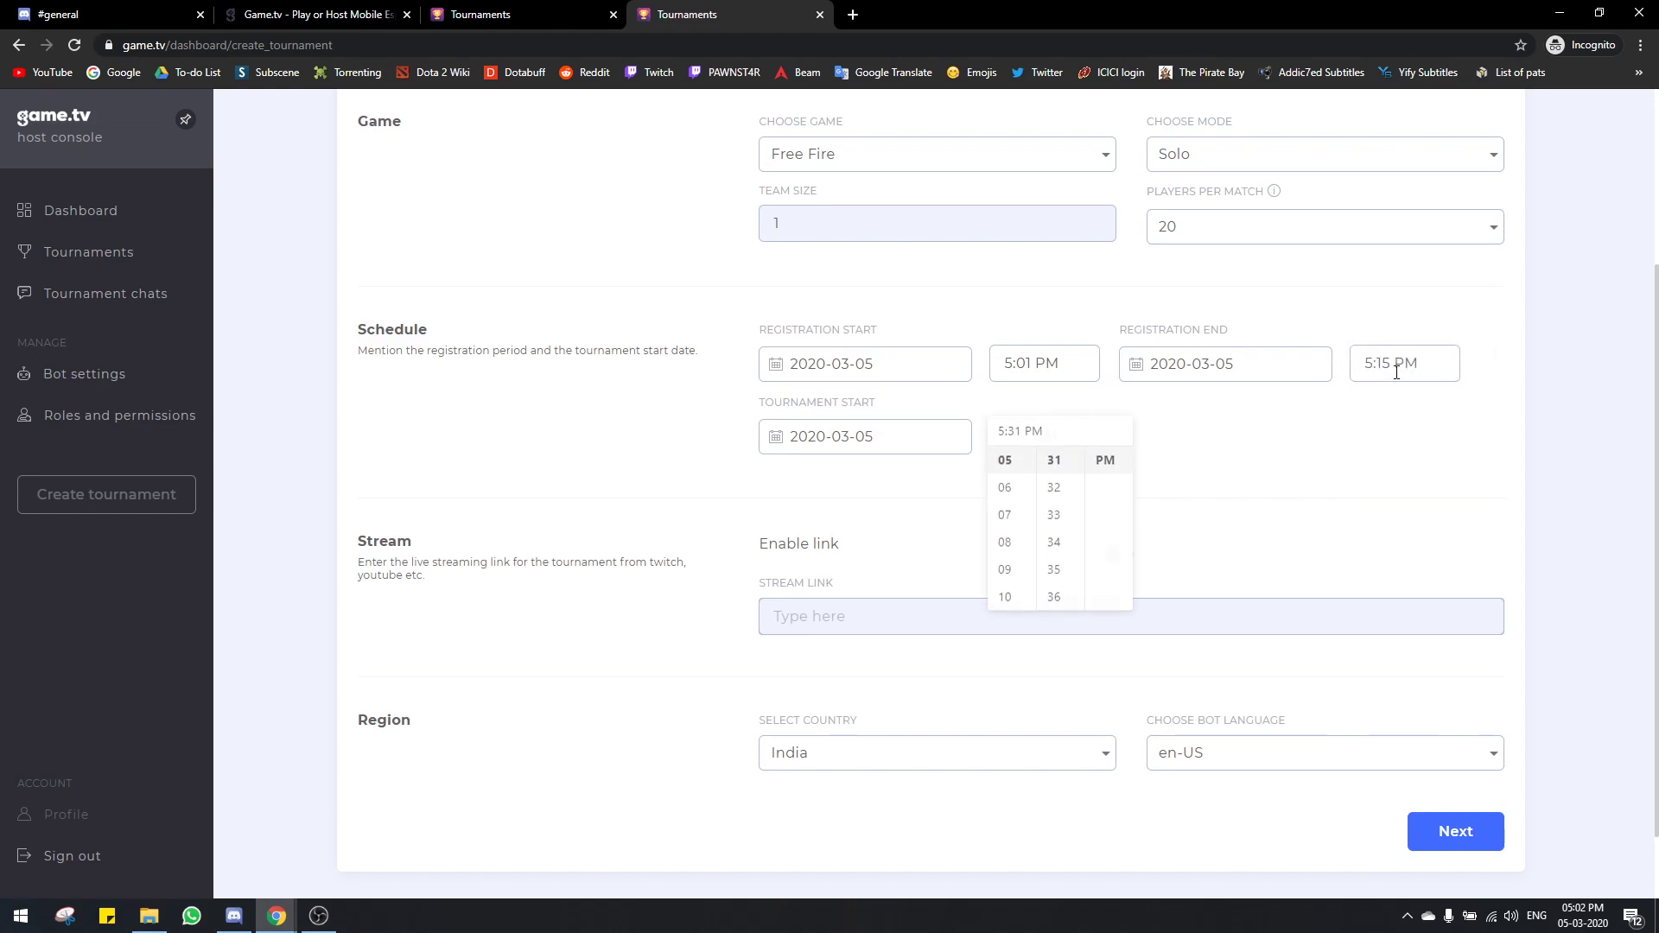
left_click(1391, 363)
left_click(1193, 473)
left_click(1068, 435)
scroll(1067, 497, "up", 3)
scroll(1066, 502, "up", 1)
left_click(1060, 501)
left_click(1308, 471)
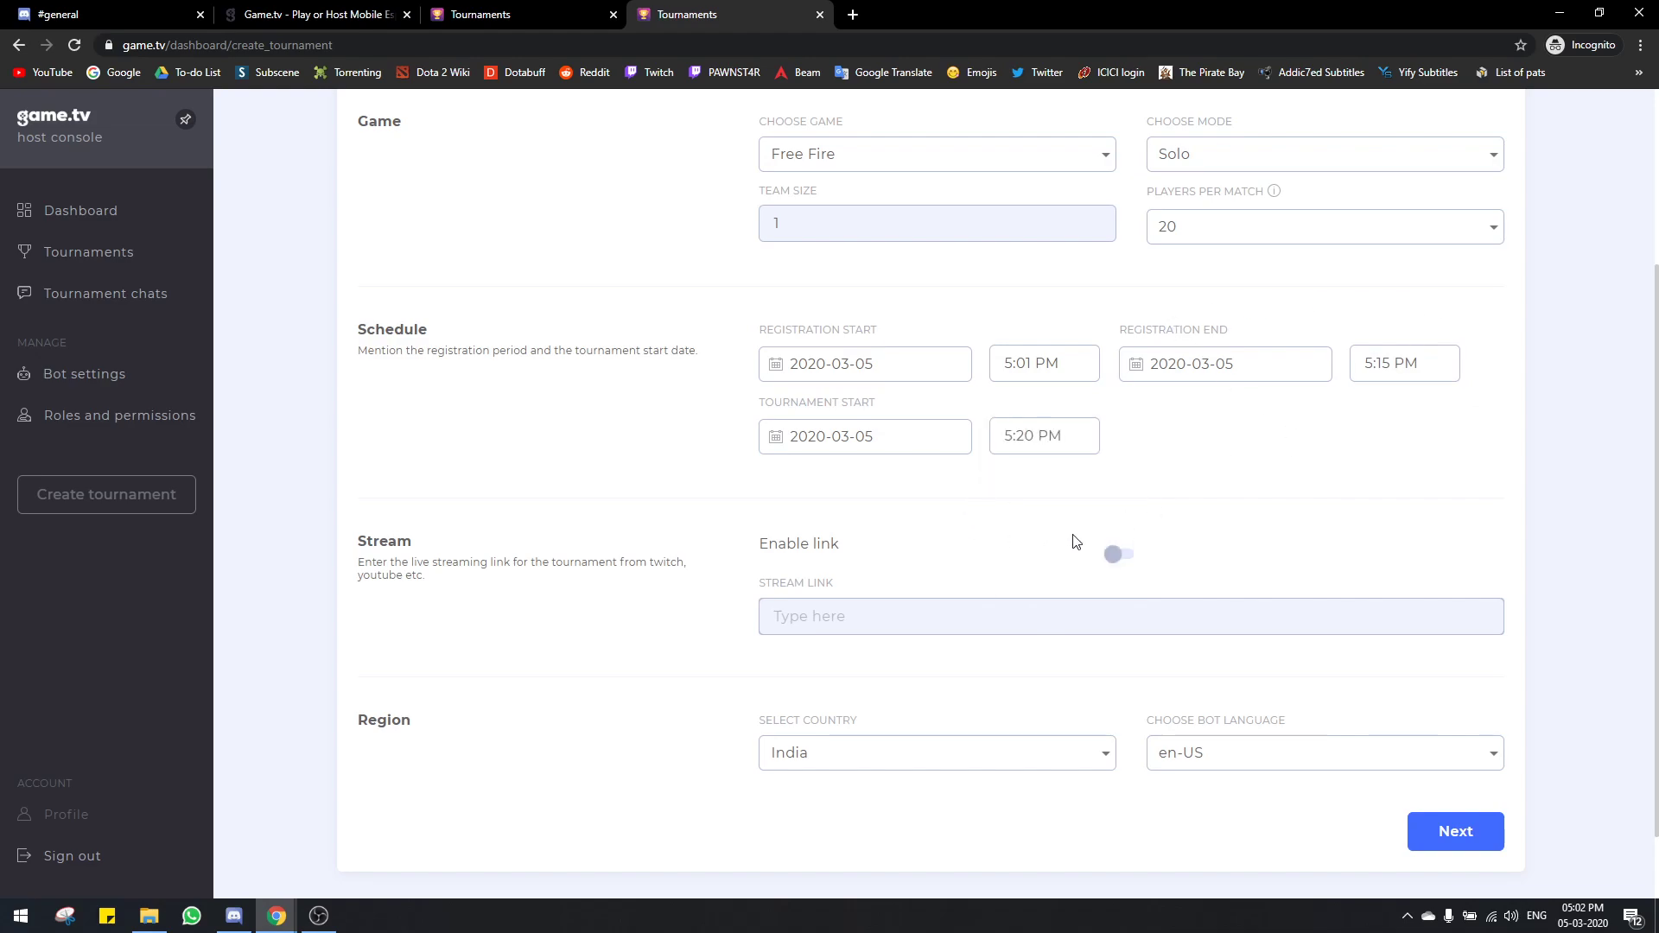
left_click(1110, 554)
Step: Paste the Twitch channel URL from the bookmark into the Stream link field
left_click(805, 612)
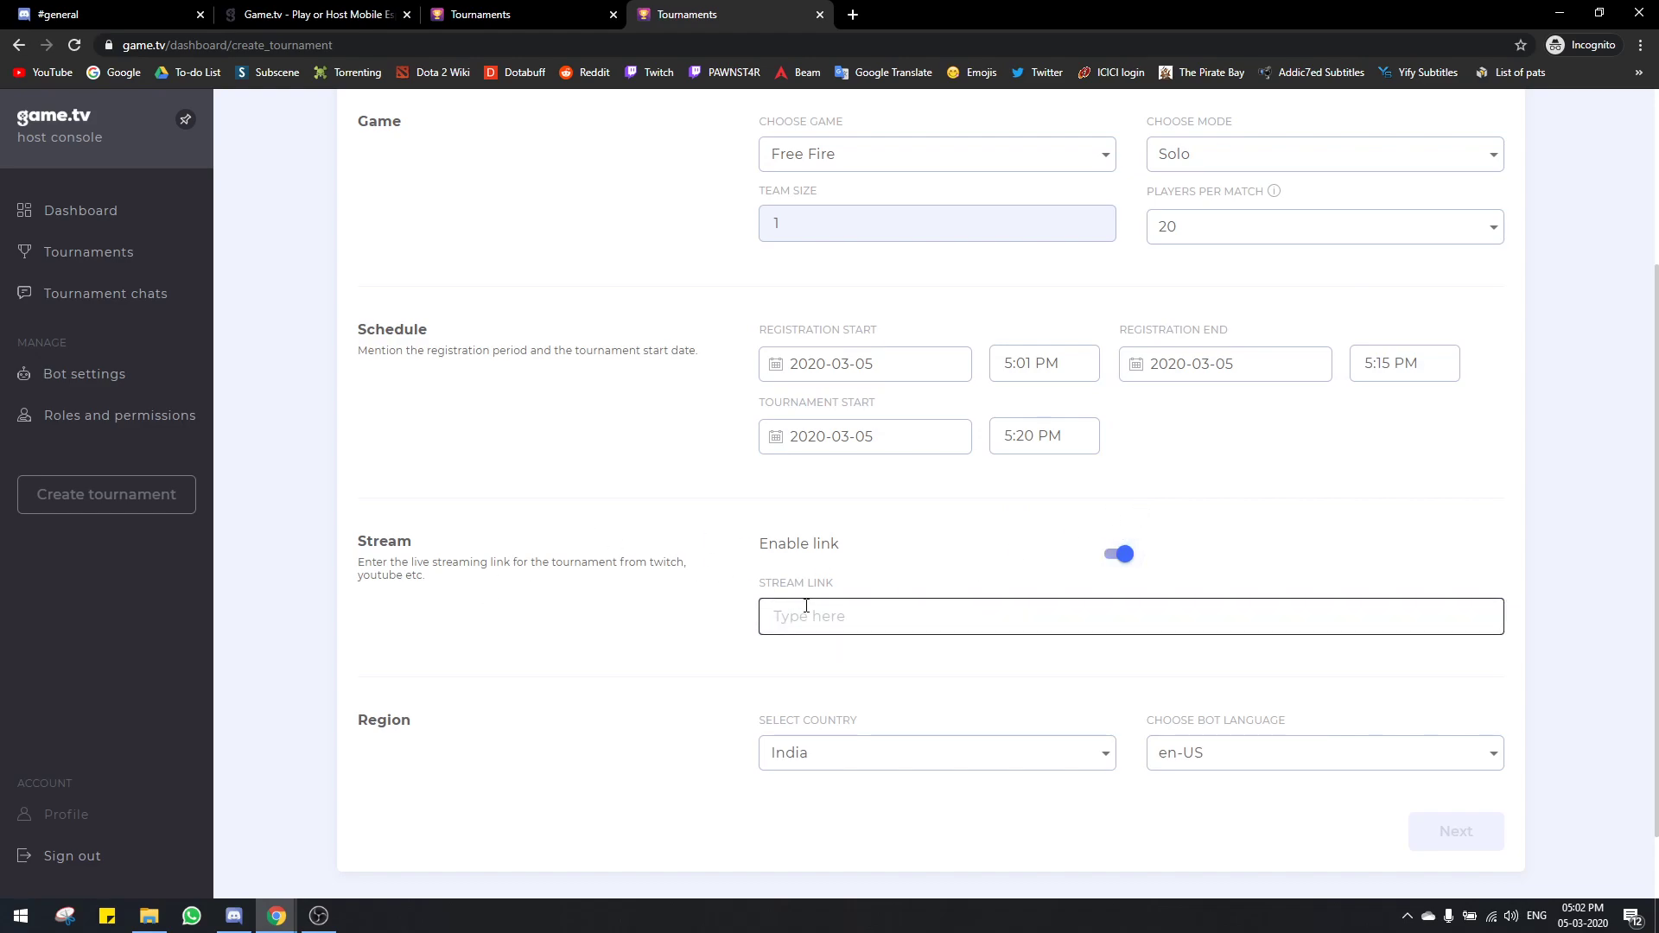
left_click(1096, 558)
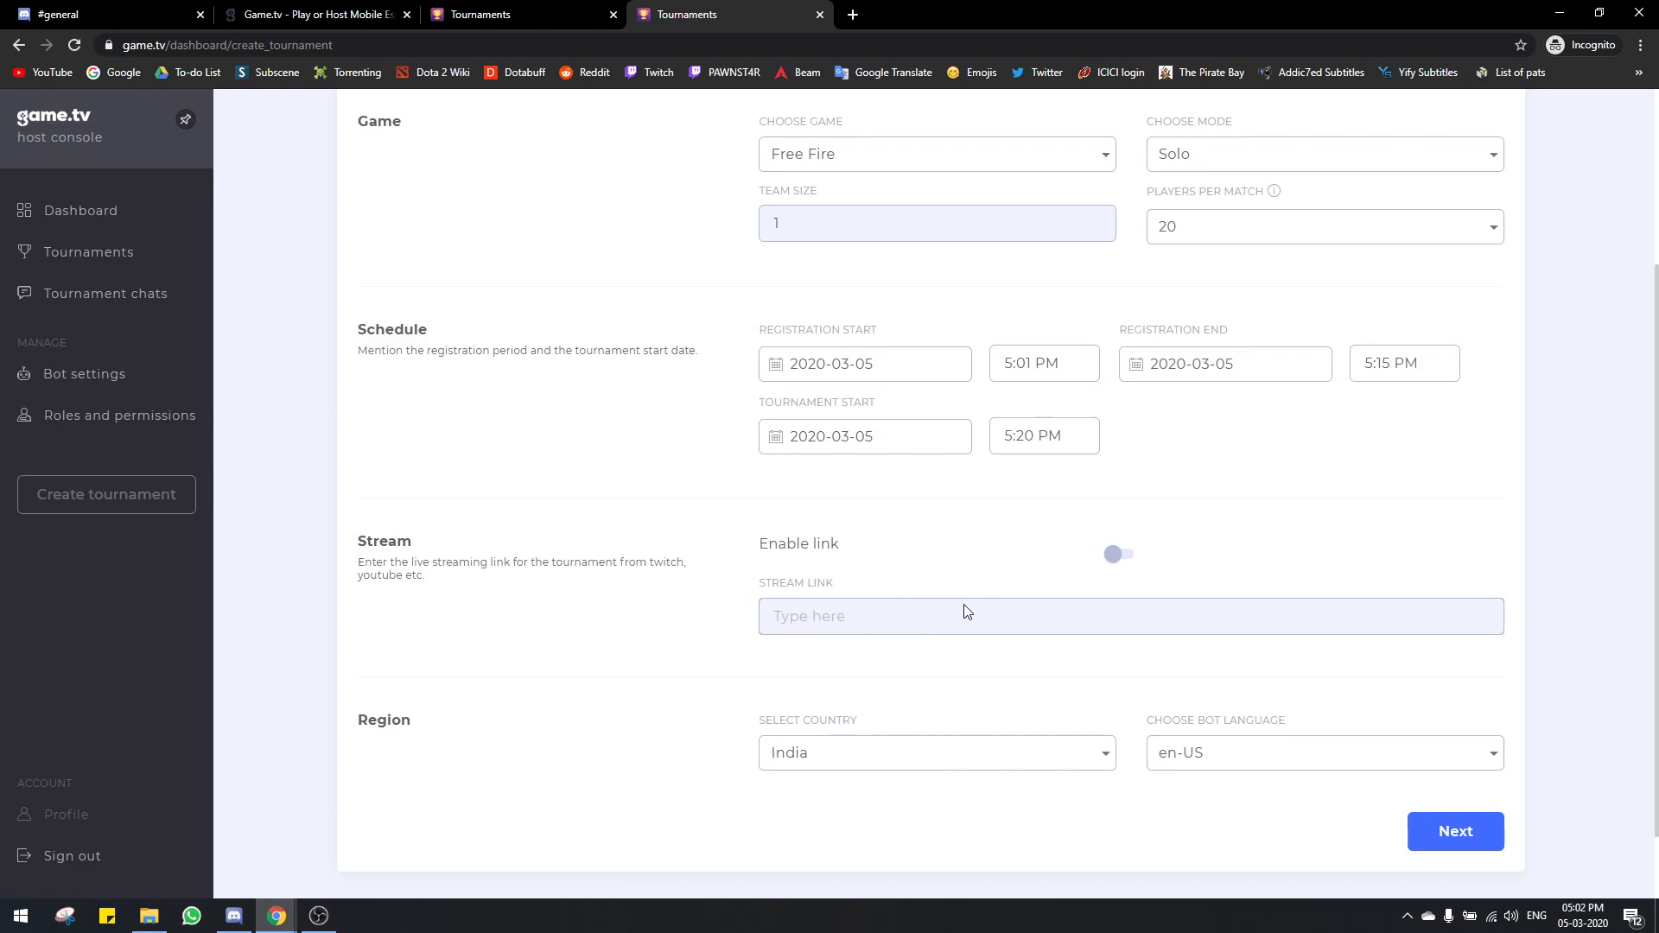
left_click(1113, 557)
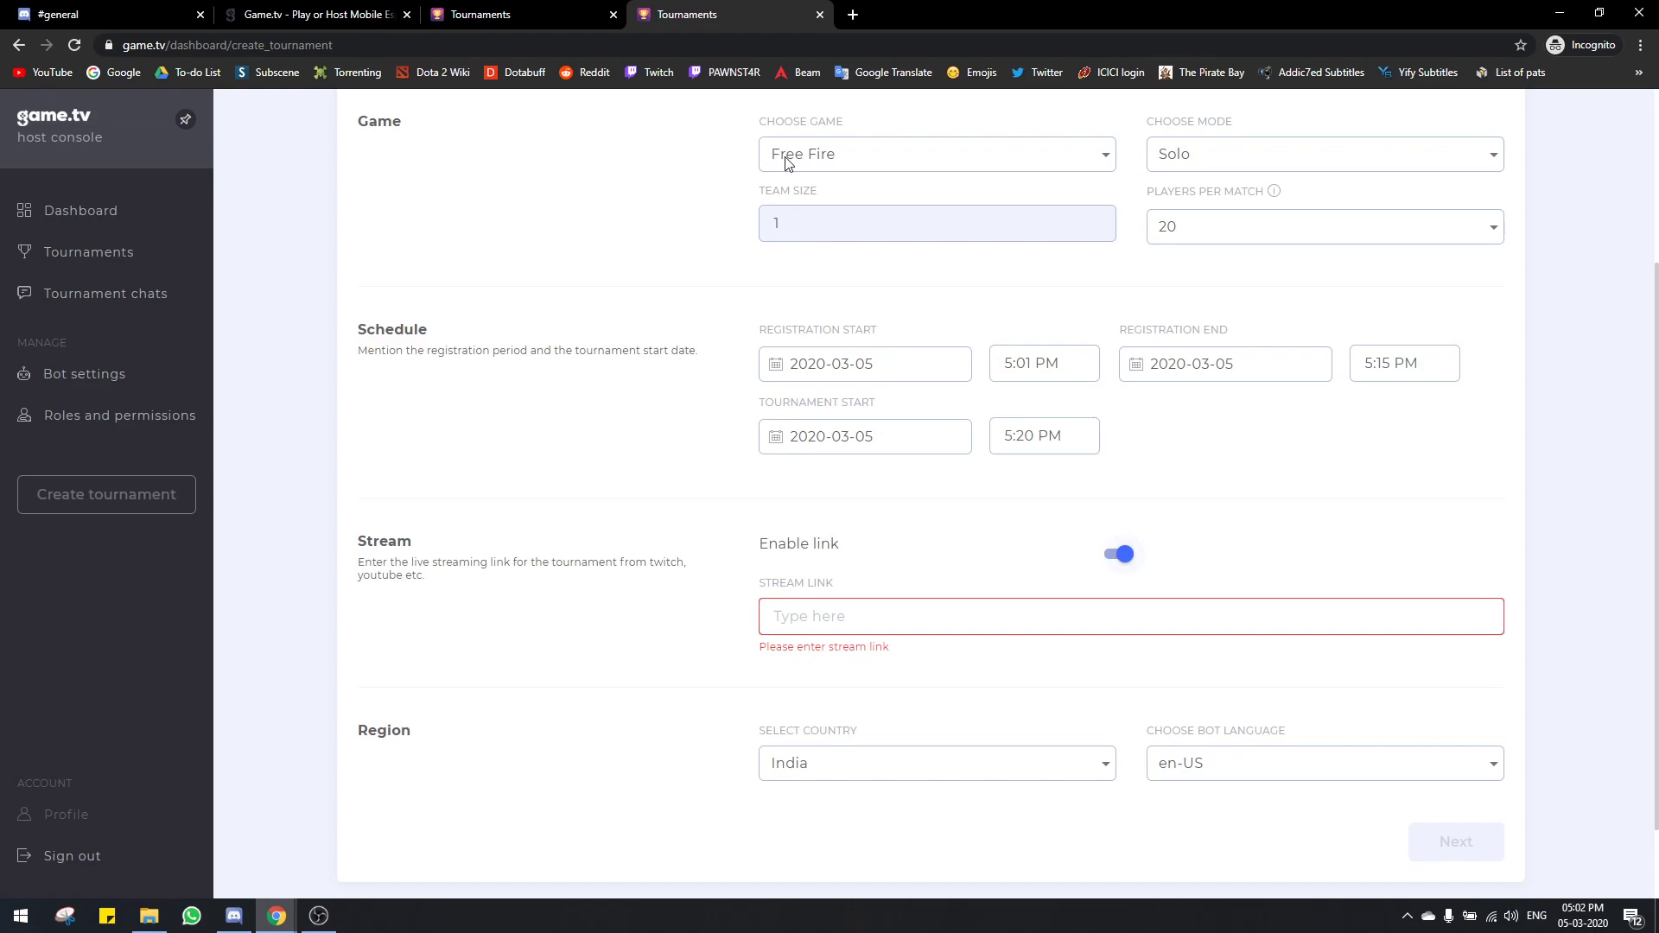
left_click(853, 15)
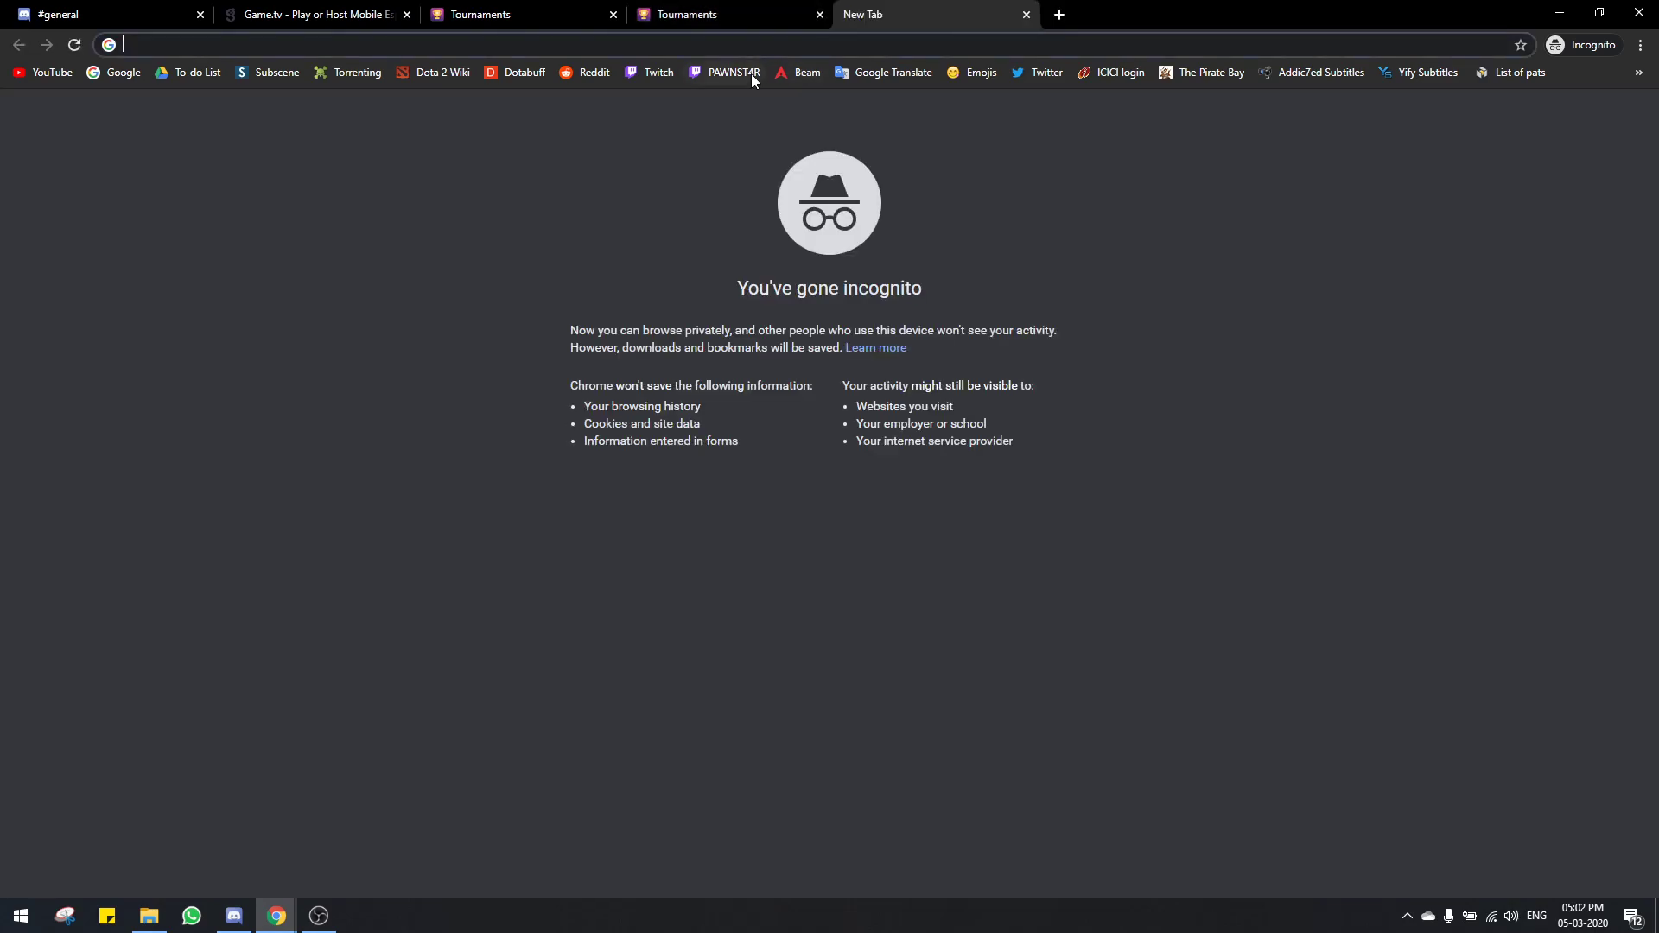
left_click(750, 75)
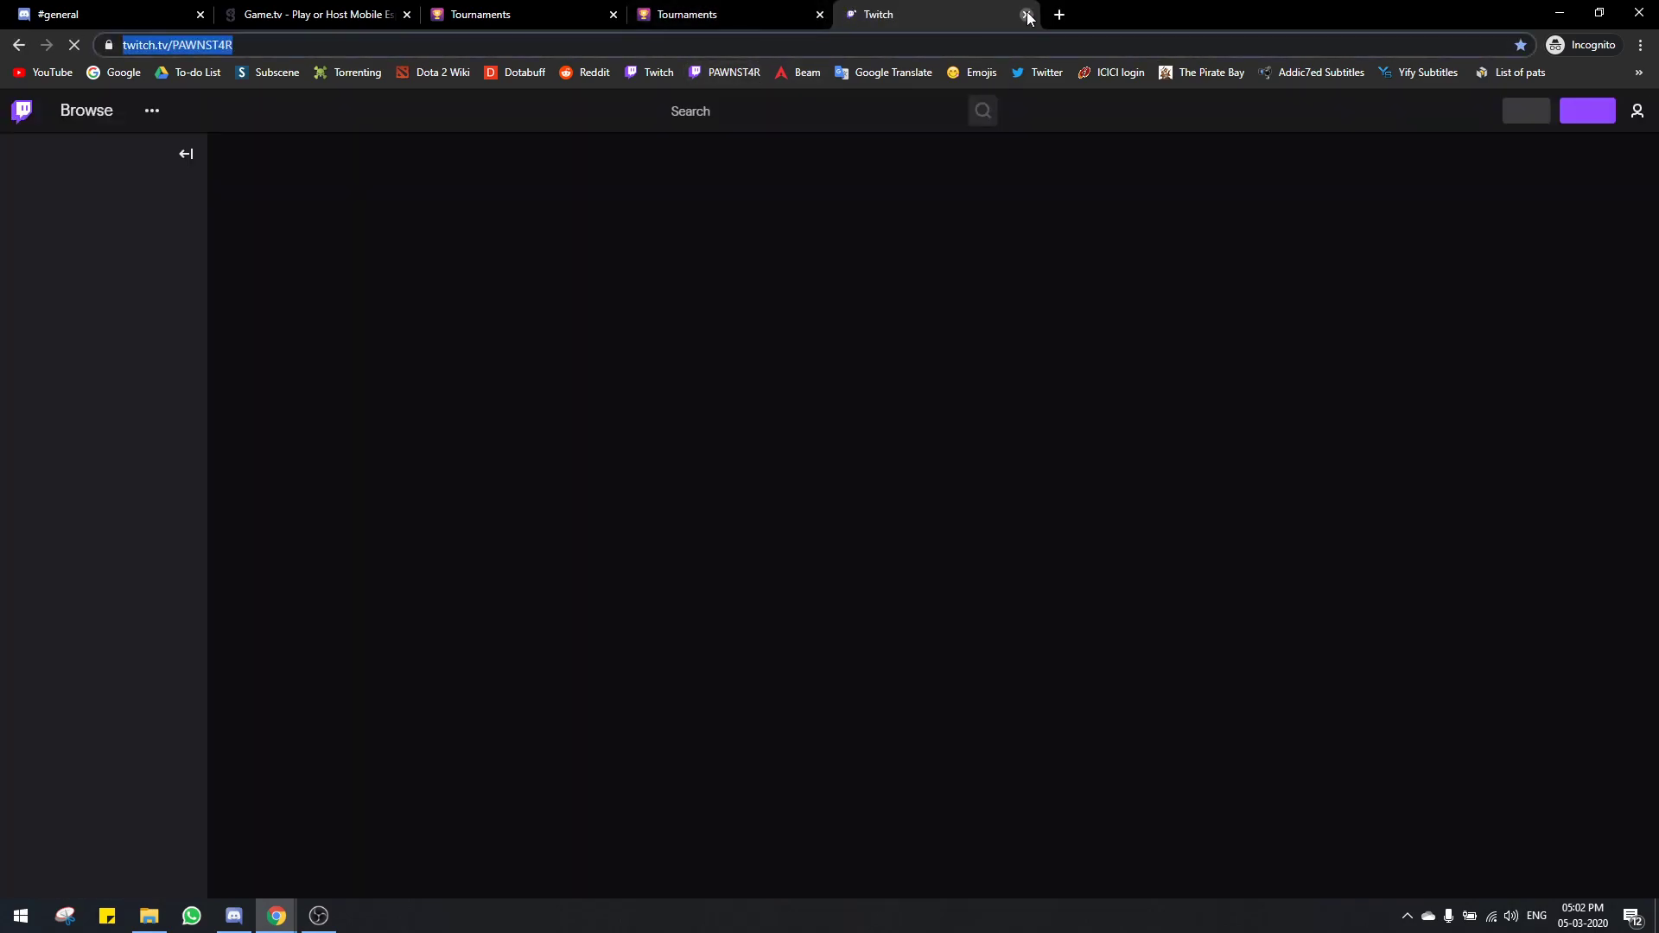
left_click(1027, 14)
type("https://www.twitch.tv/PAWNST4R")
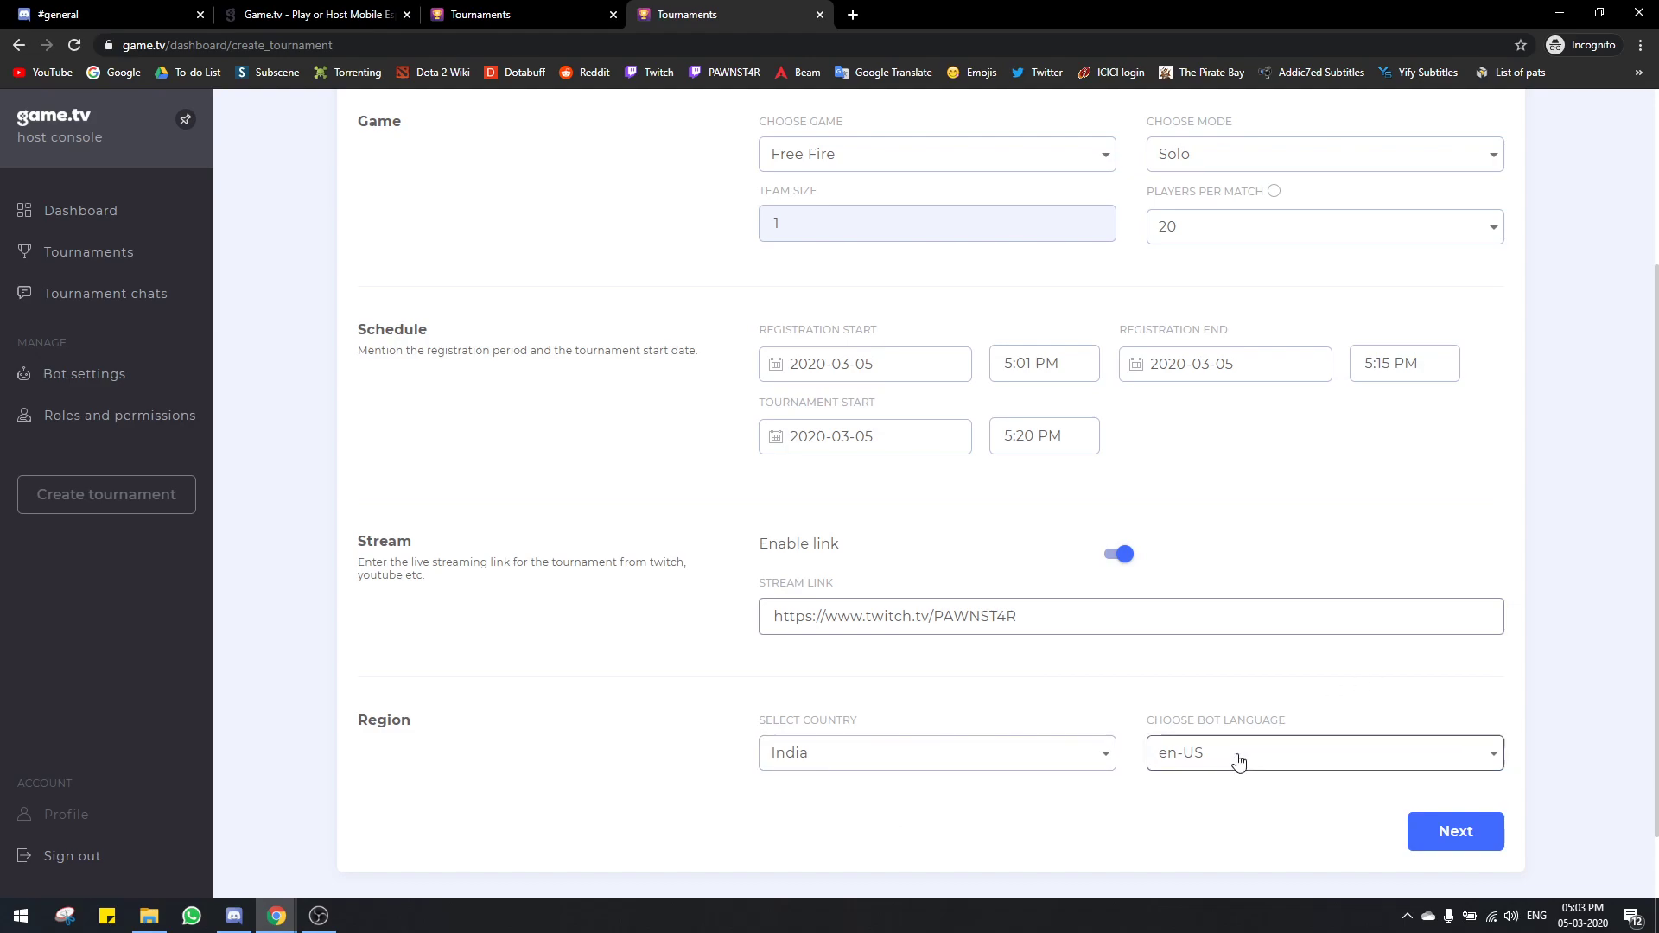
Step: Continue to the tournament details step
scroll(1309, 778, "up", 2)
scroll(1383, 799, "down", 3)
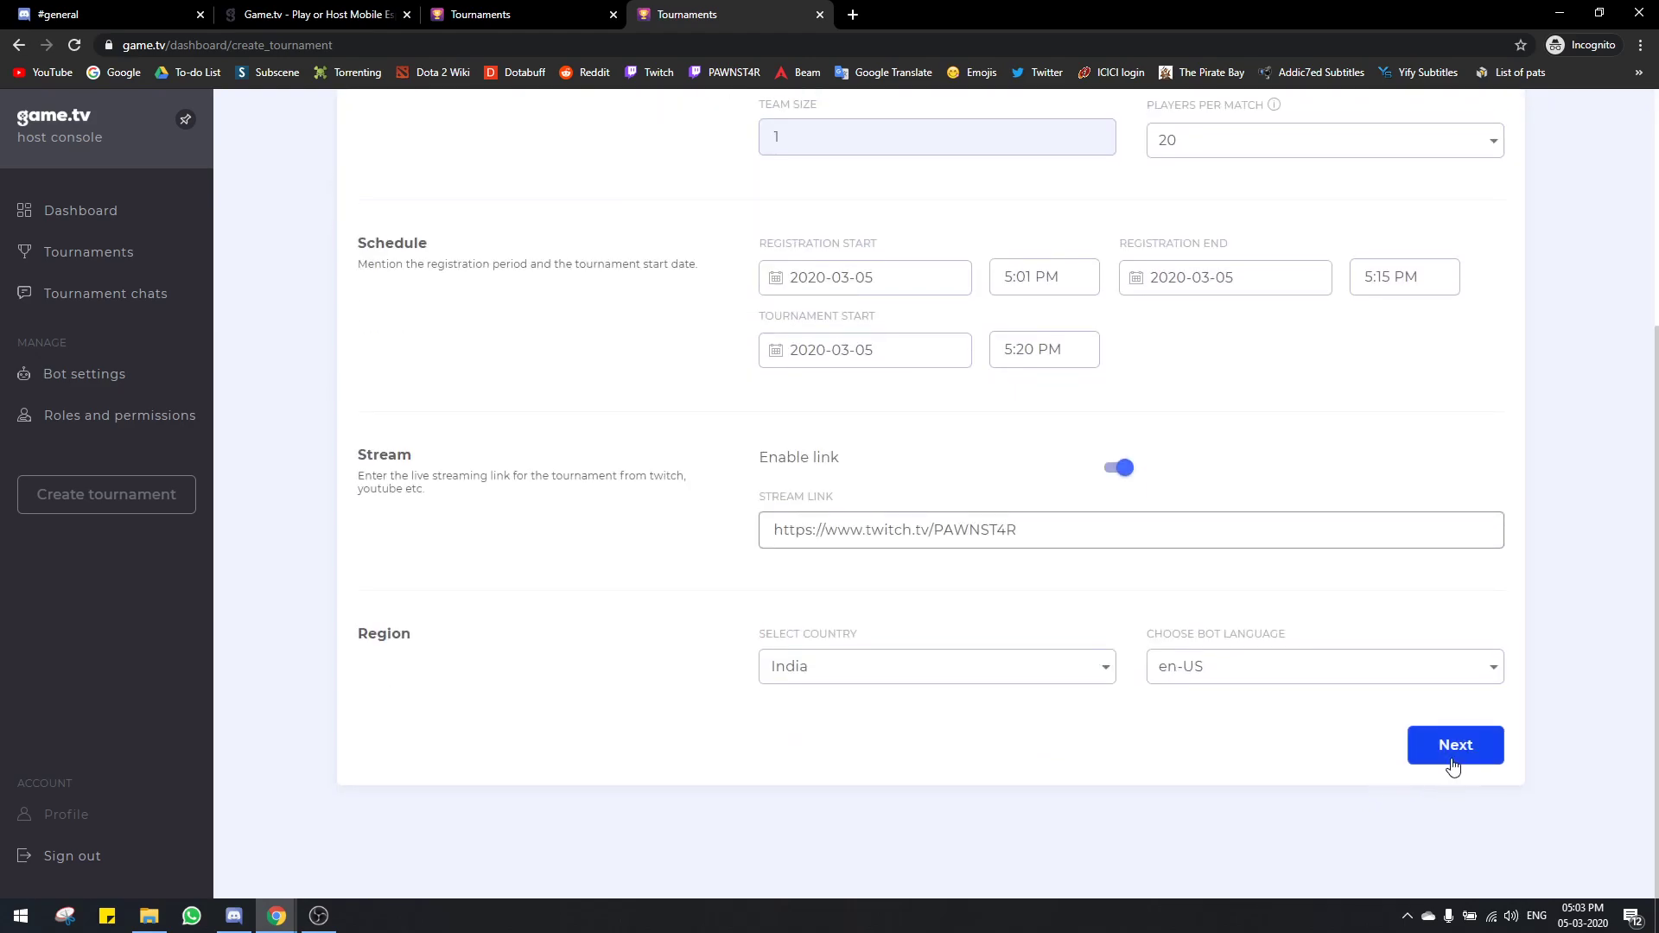
left_click(1452, 761)
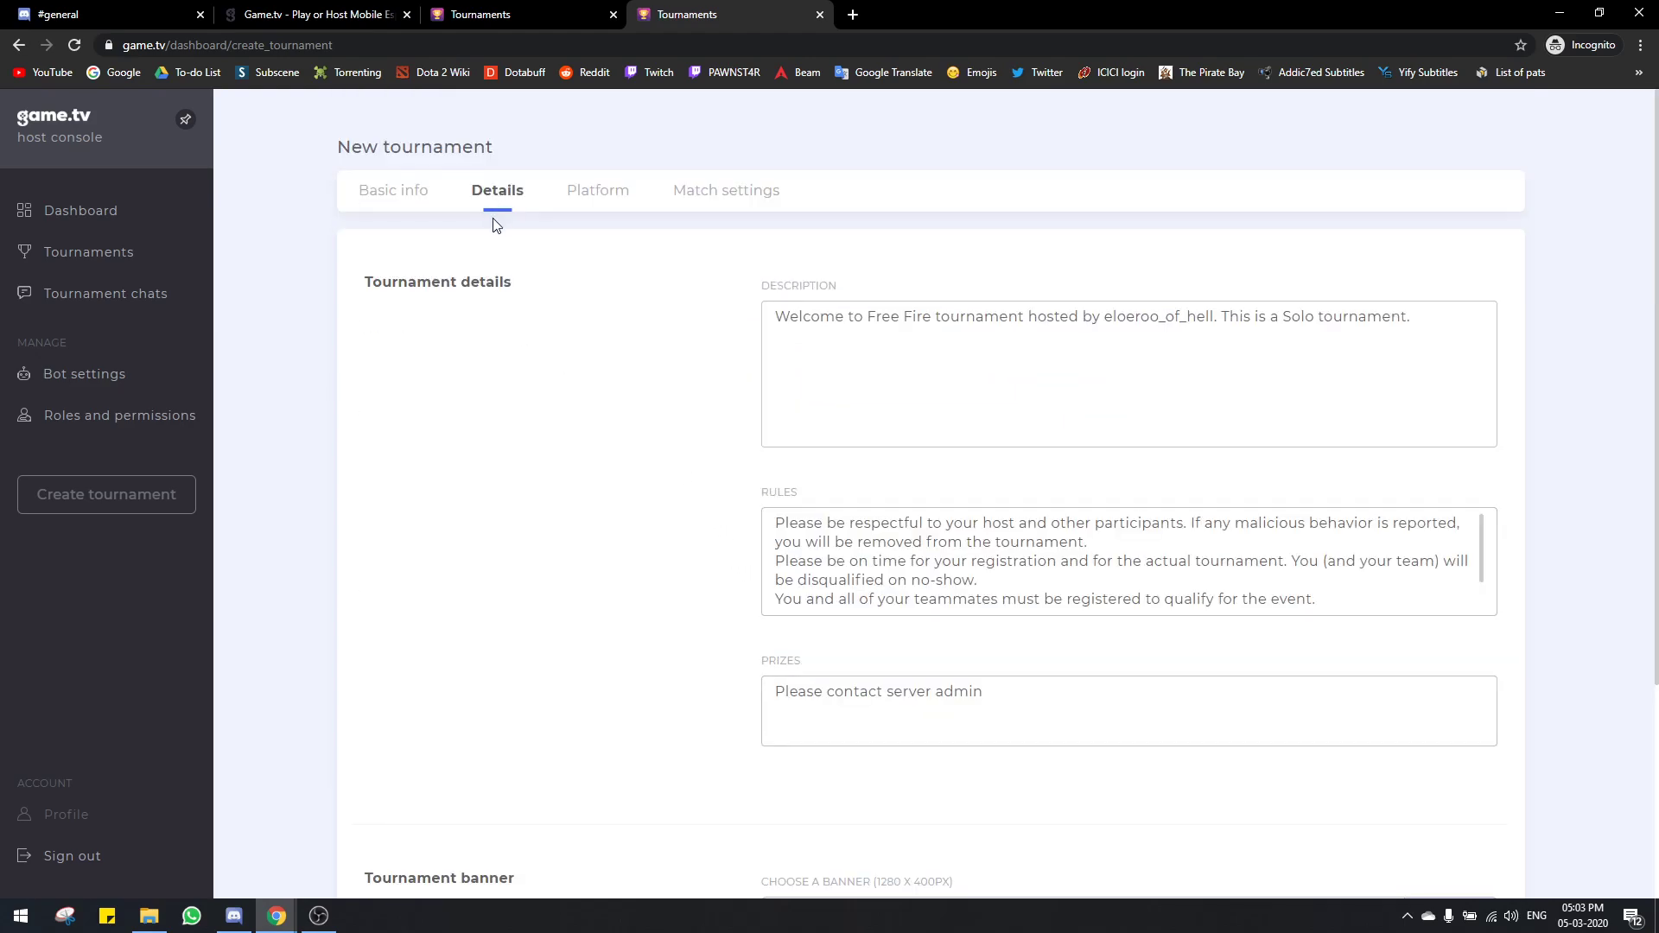
Step: Shorten the host name in the Description text
triple_click(981, 339)
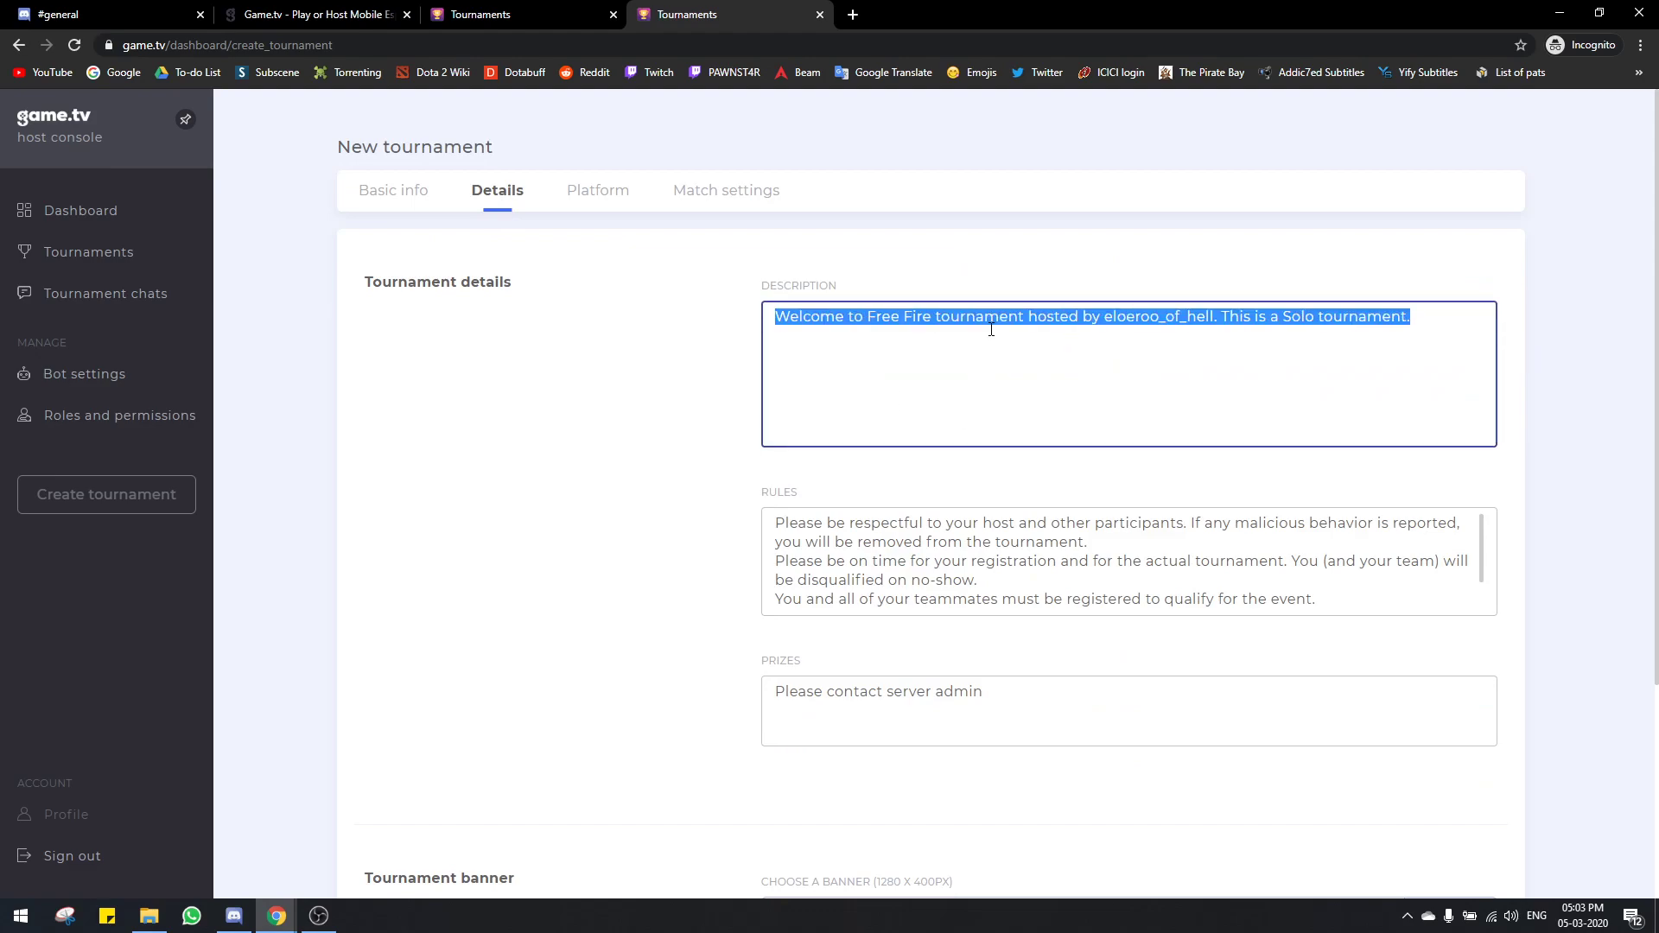
left_click(982, 342)
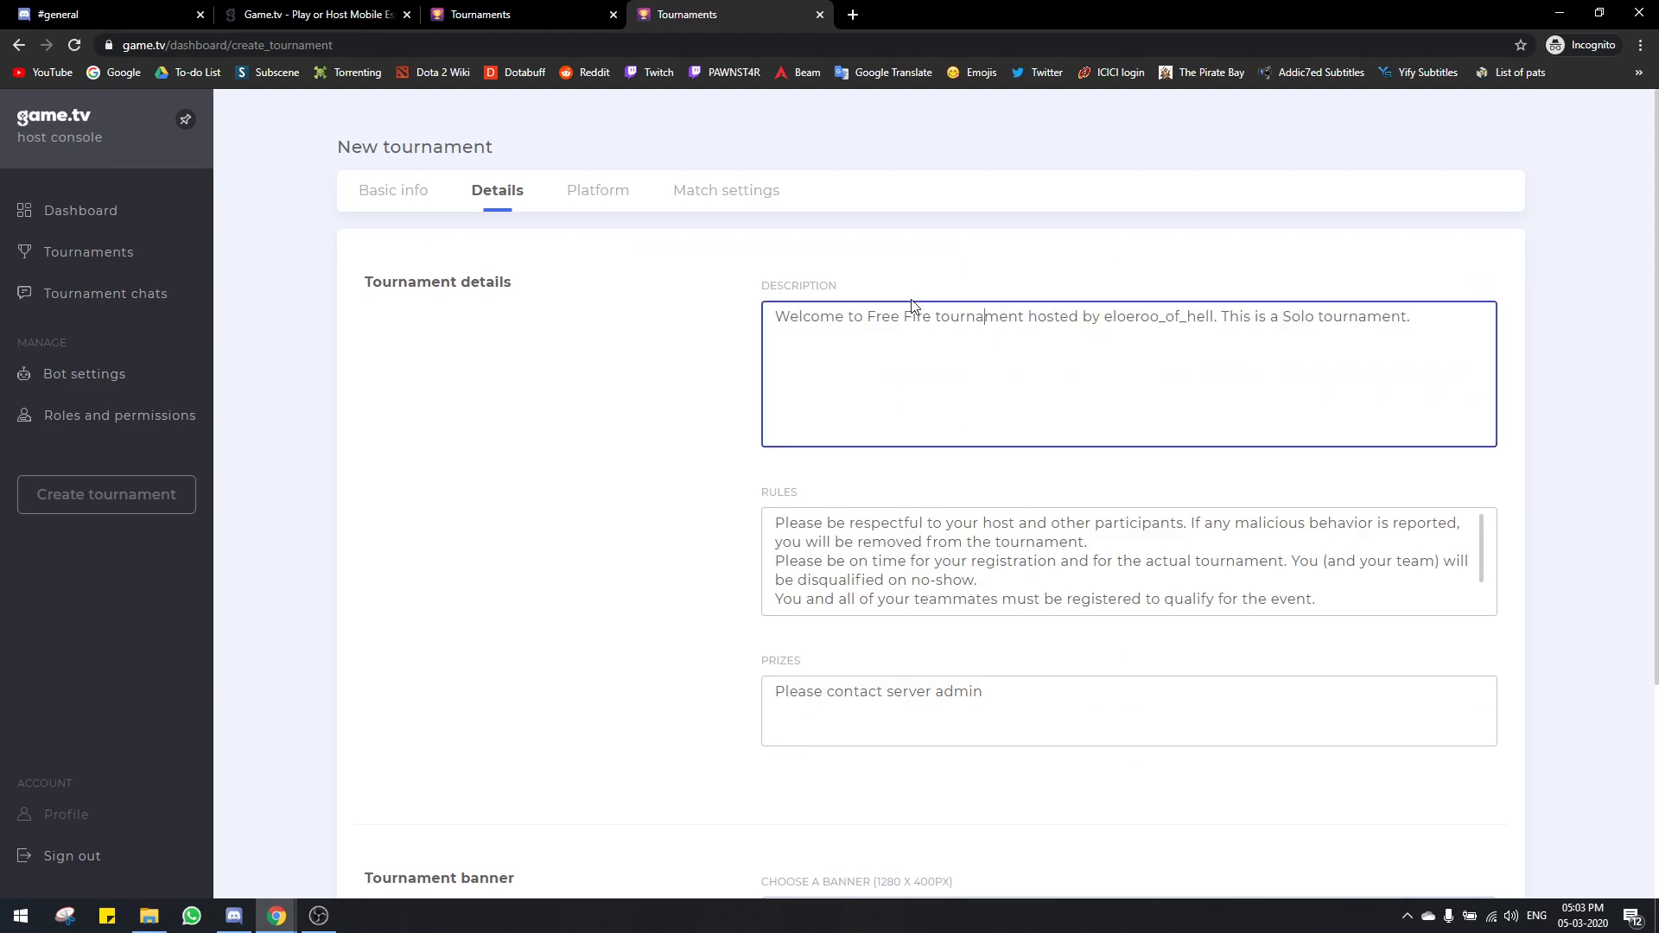
key("BackSpace")
key("BackSpace")
key("BackSpace")
key("BackSpace")
key("BackSpace")
key("BackSpace")
key("BackSpace")
key("BackSpace")
double_click(1331, 316)
left_click(1076, 566)
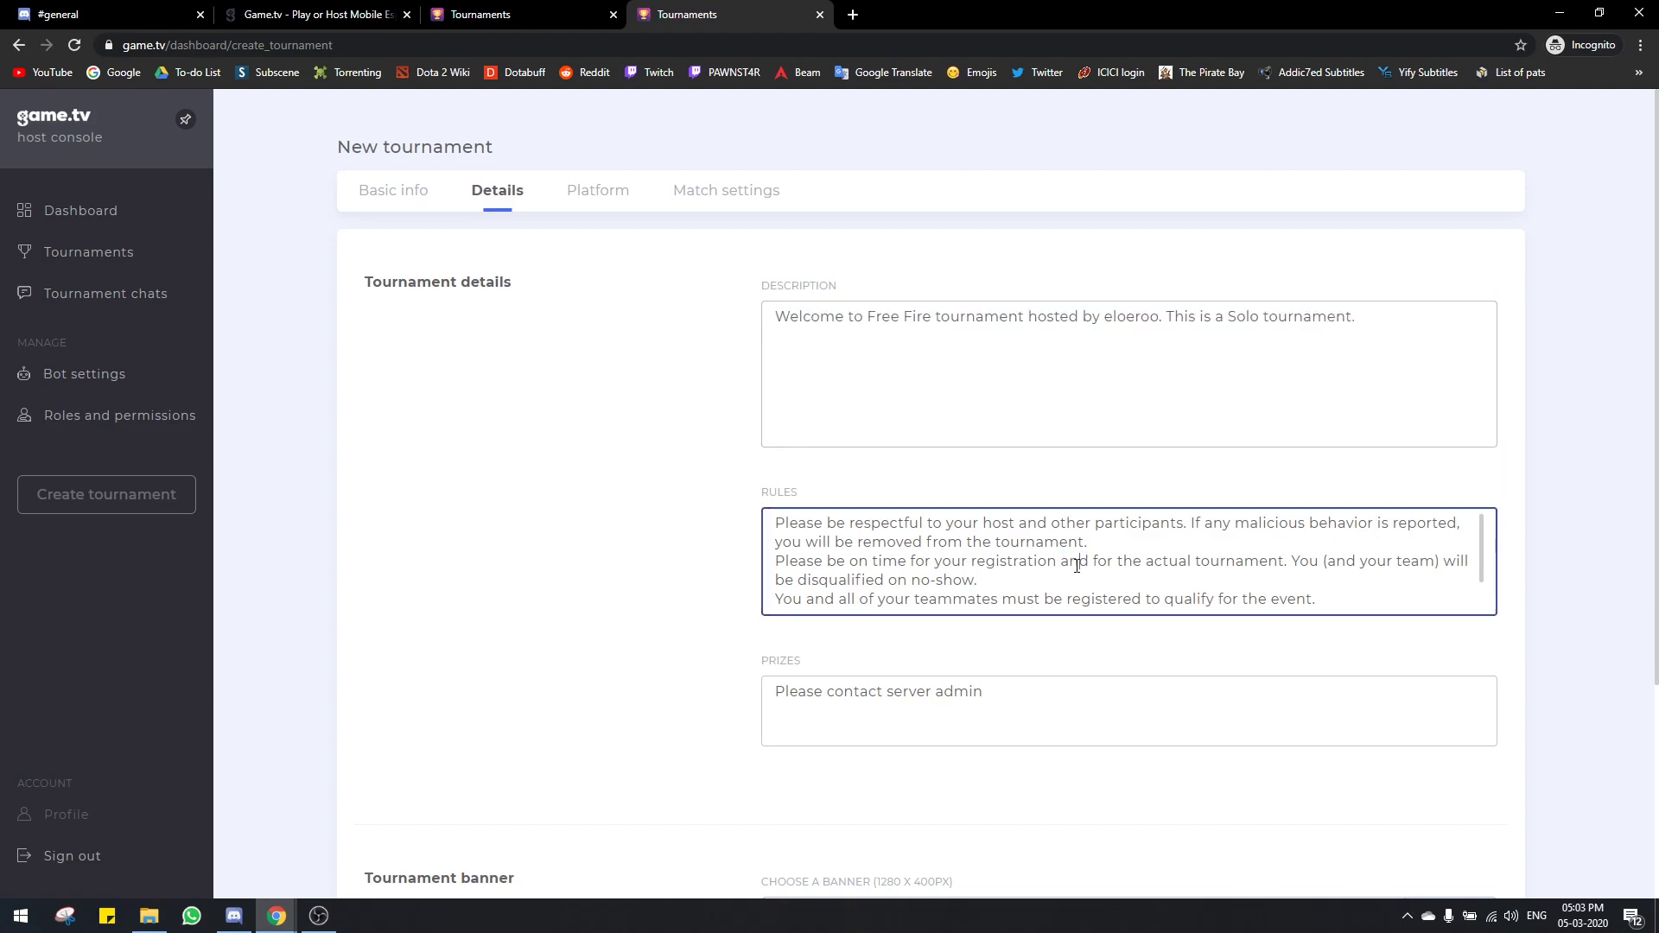
scroll(1077, 565, "down", 3)
scroll(949, 493, "up", 2)
triple_click(956, 561)
left_click(778, 613)
Step: Replace the Prizes text with 'Prizes: 1st - 100 diamonds'
left_click(890, 683)
key("ctrl+a")
type("Pri")
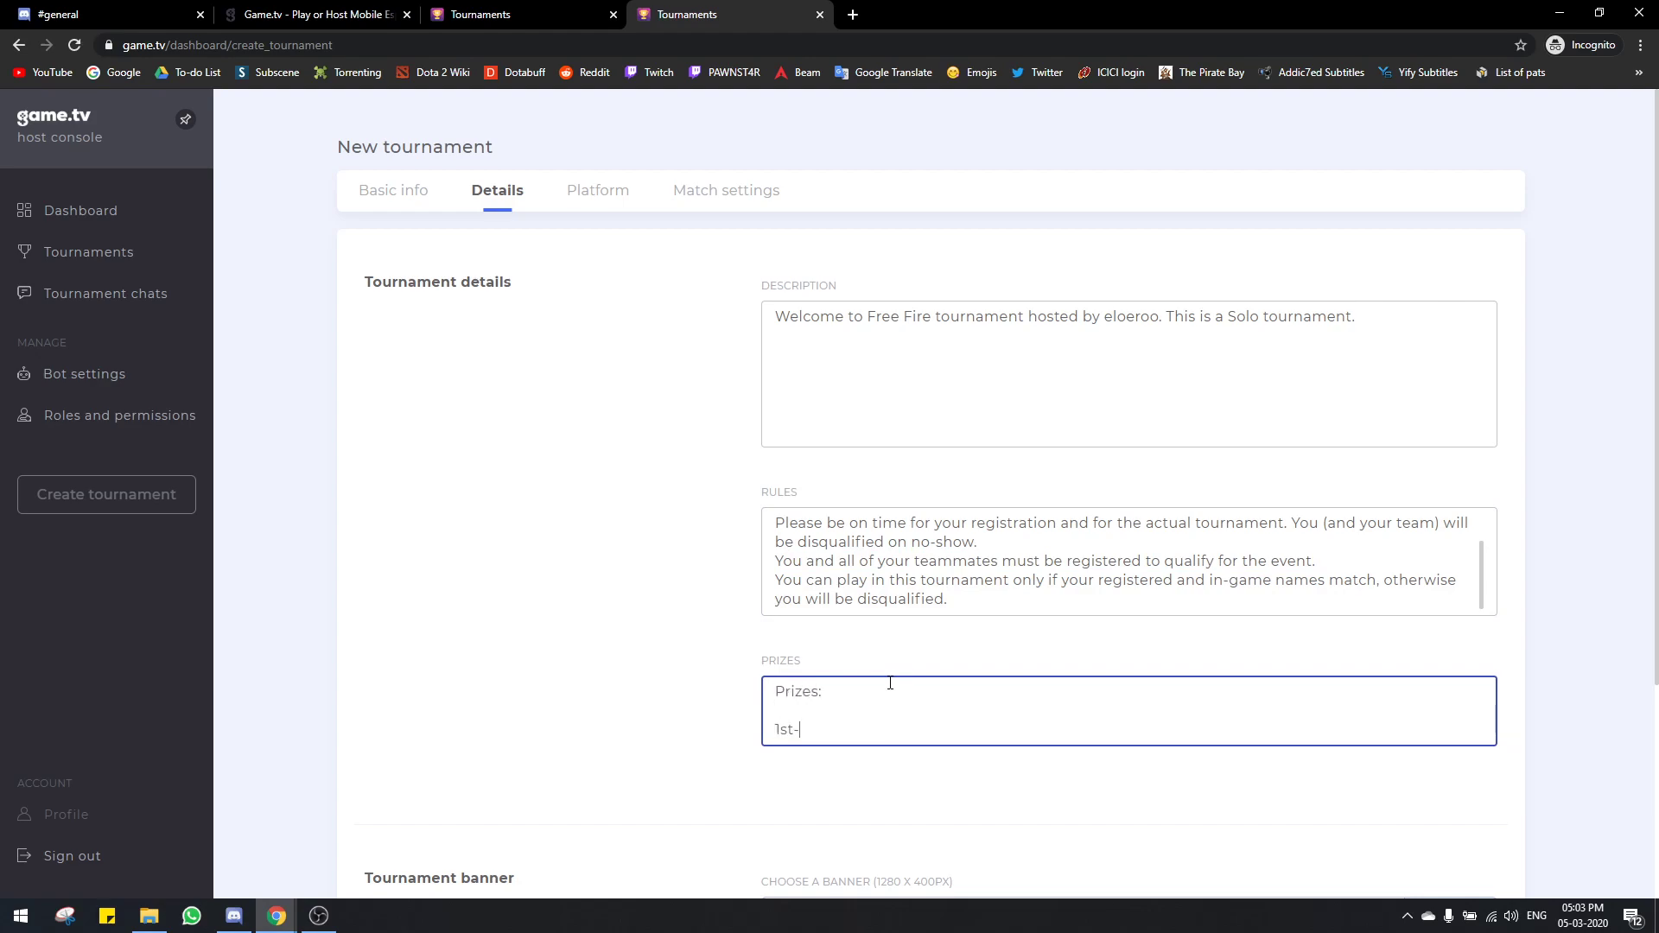
type("00")
type("$")
key("Return")
key("BackSpace")
key("BackSpace")
key("BackSpace")
type("0 diamonds")
Step: Point out the required banner size on the form
scroll(657, 466, "down", 3)
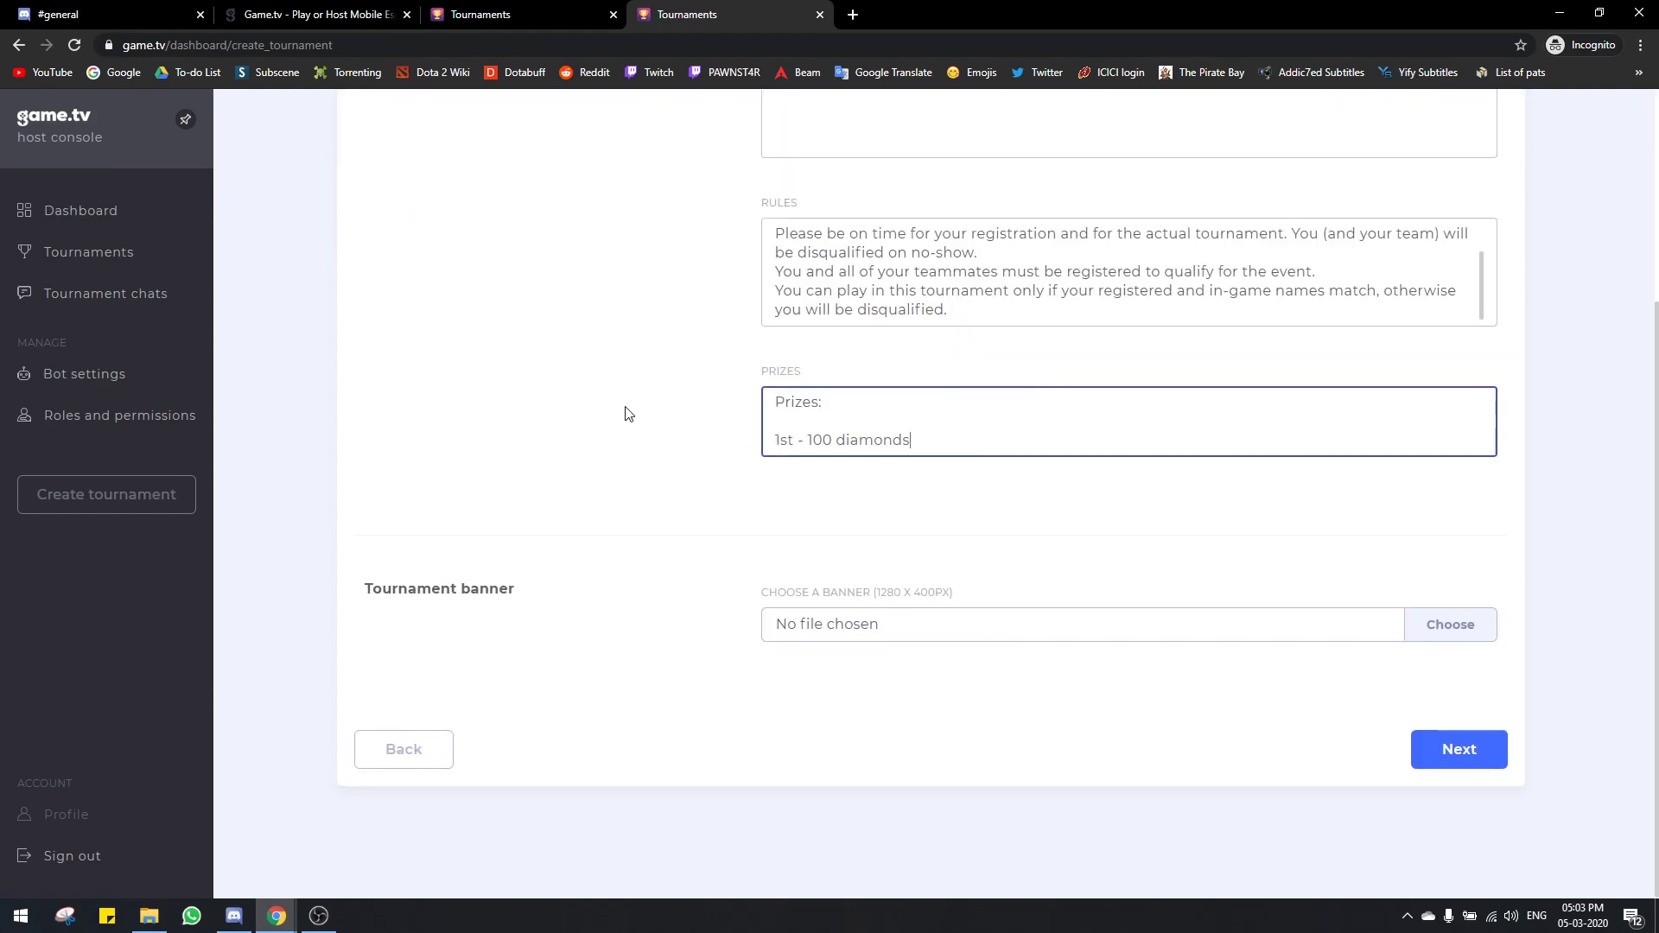
scroll(644, 467, "up", 1)
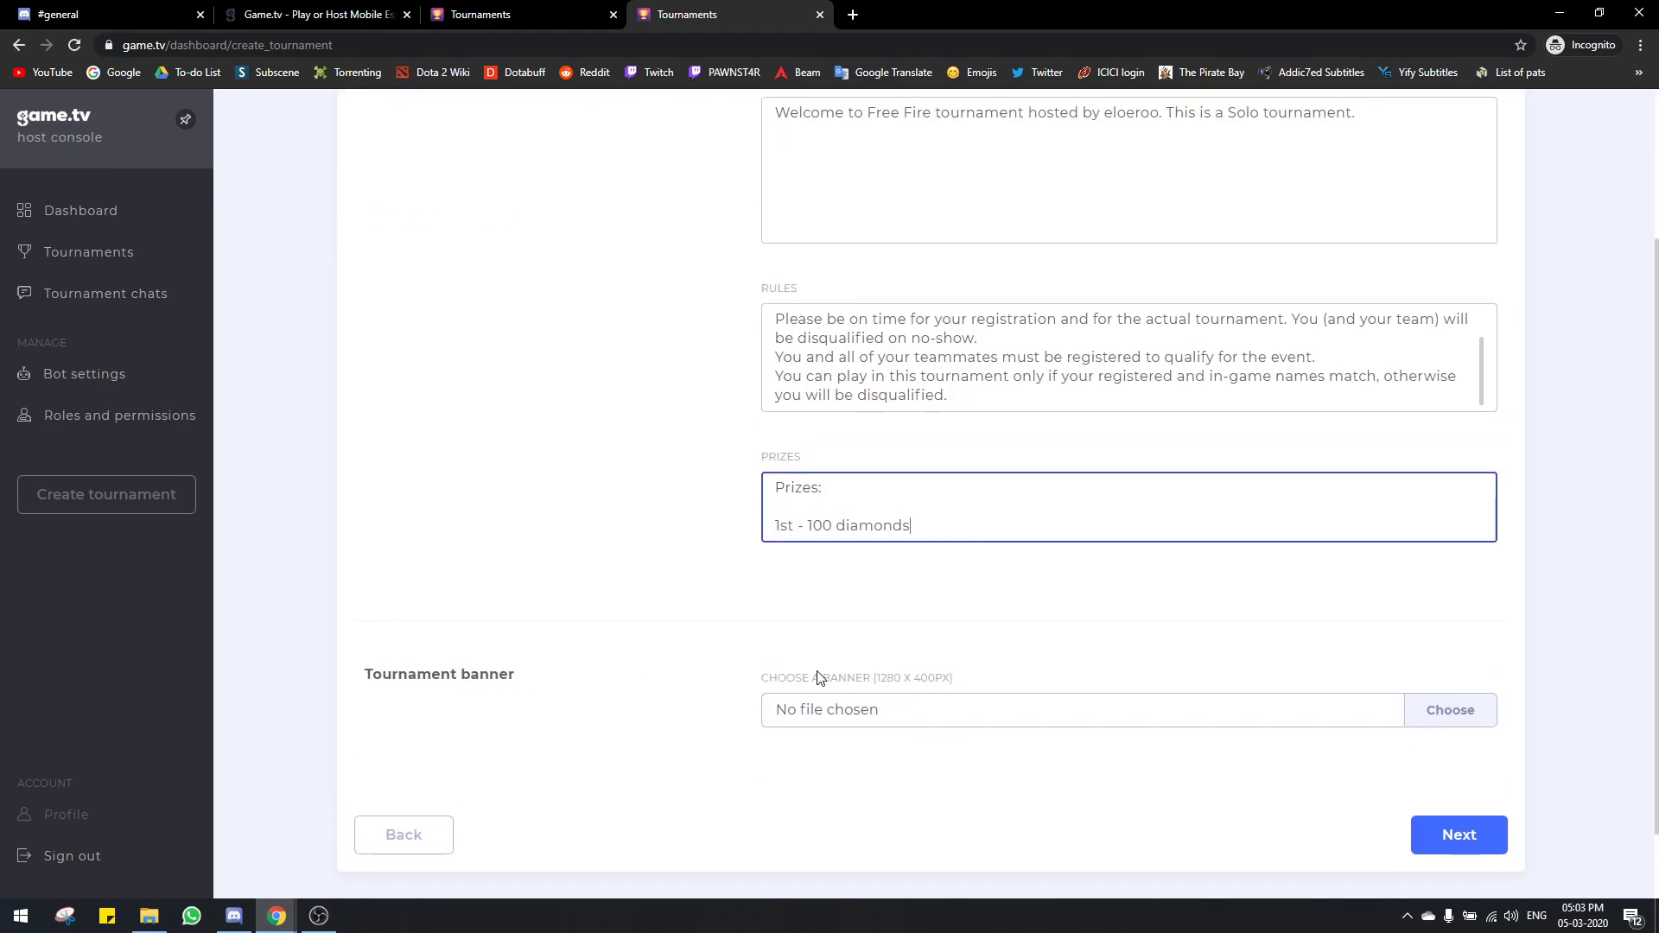
left_click_drag(877, 682, 981, 680)
left_click(953, 689)
triple_click(938, 689)
left_click(894, 683)
left_click(948, 683)
left_click(981, 680)
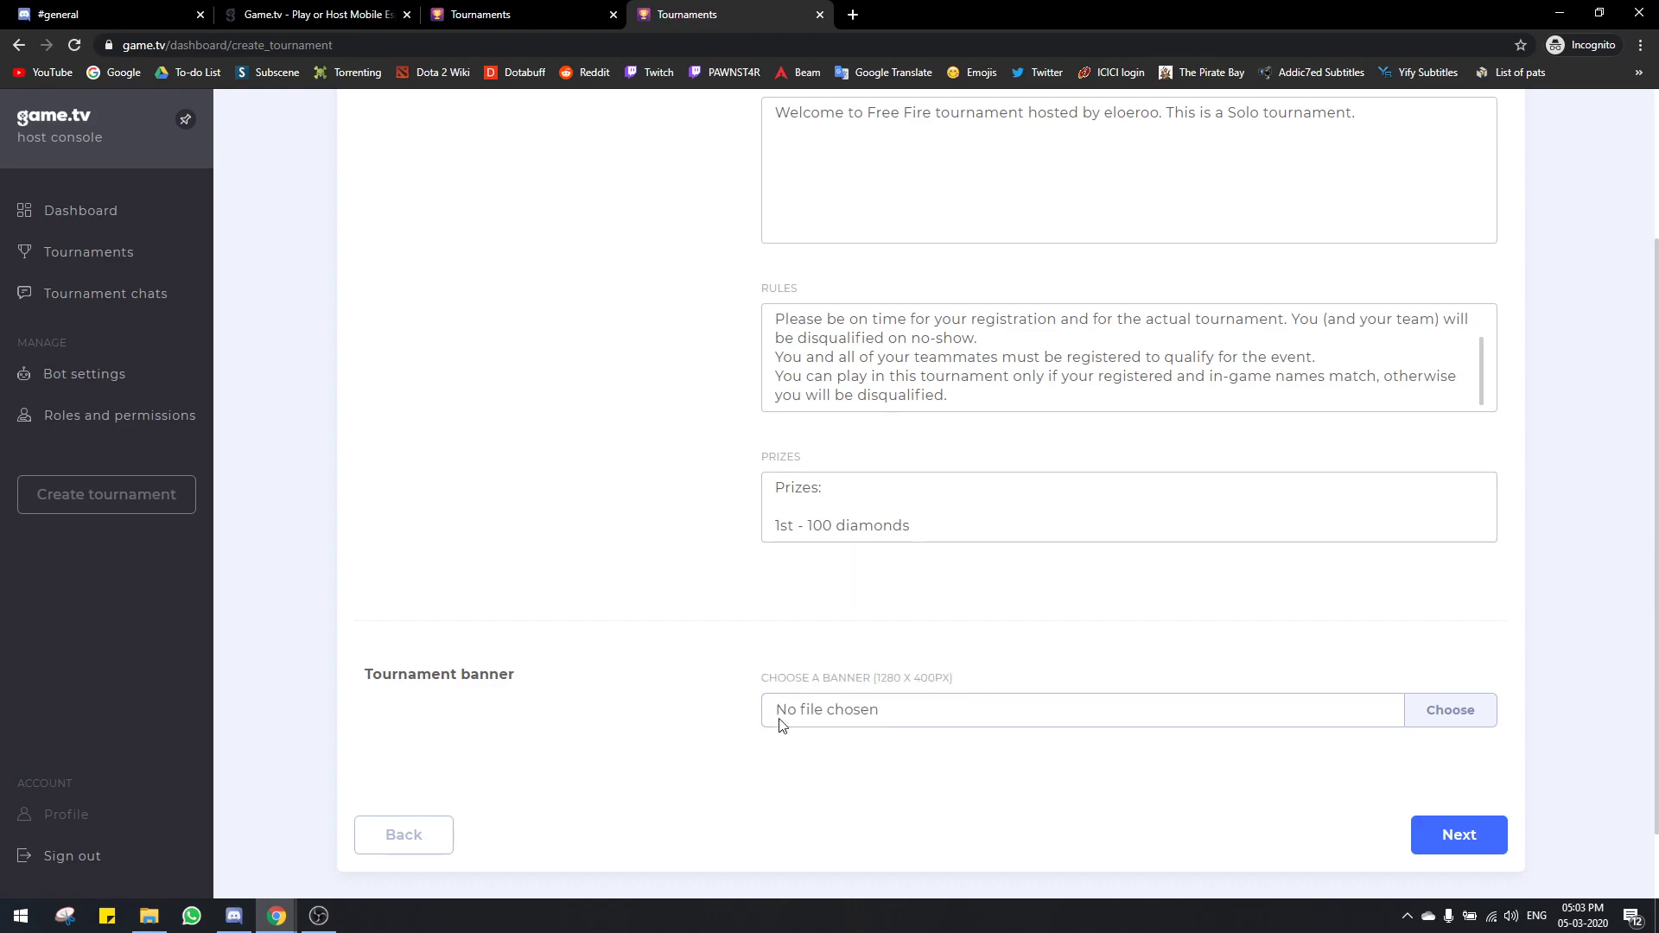
Step: Review the form and continue to the Platform step
scroll(735, 737, "up", 1)
scroll(735, 737, "down", 2)
scroll(922, 744, "up", 2)
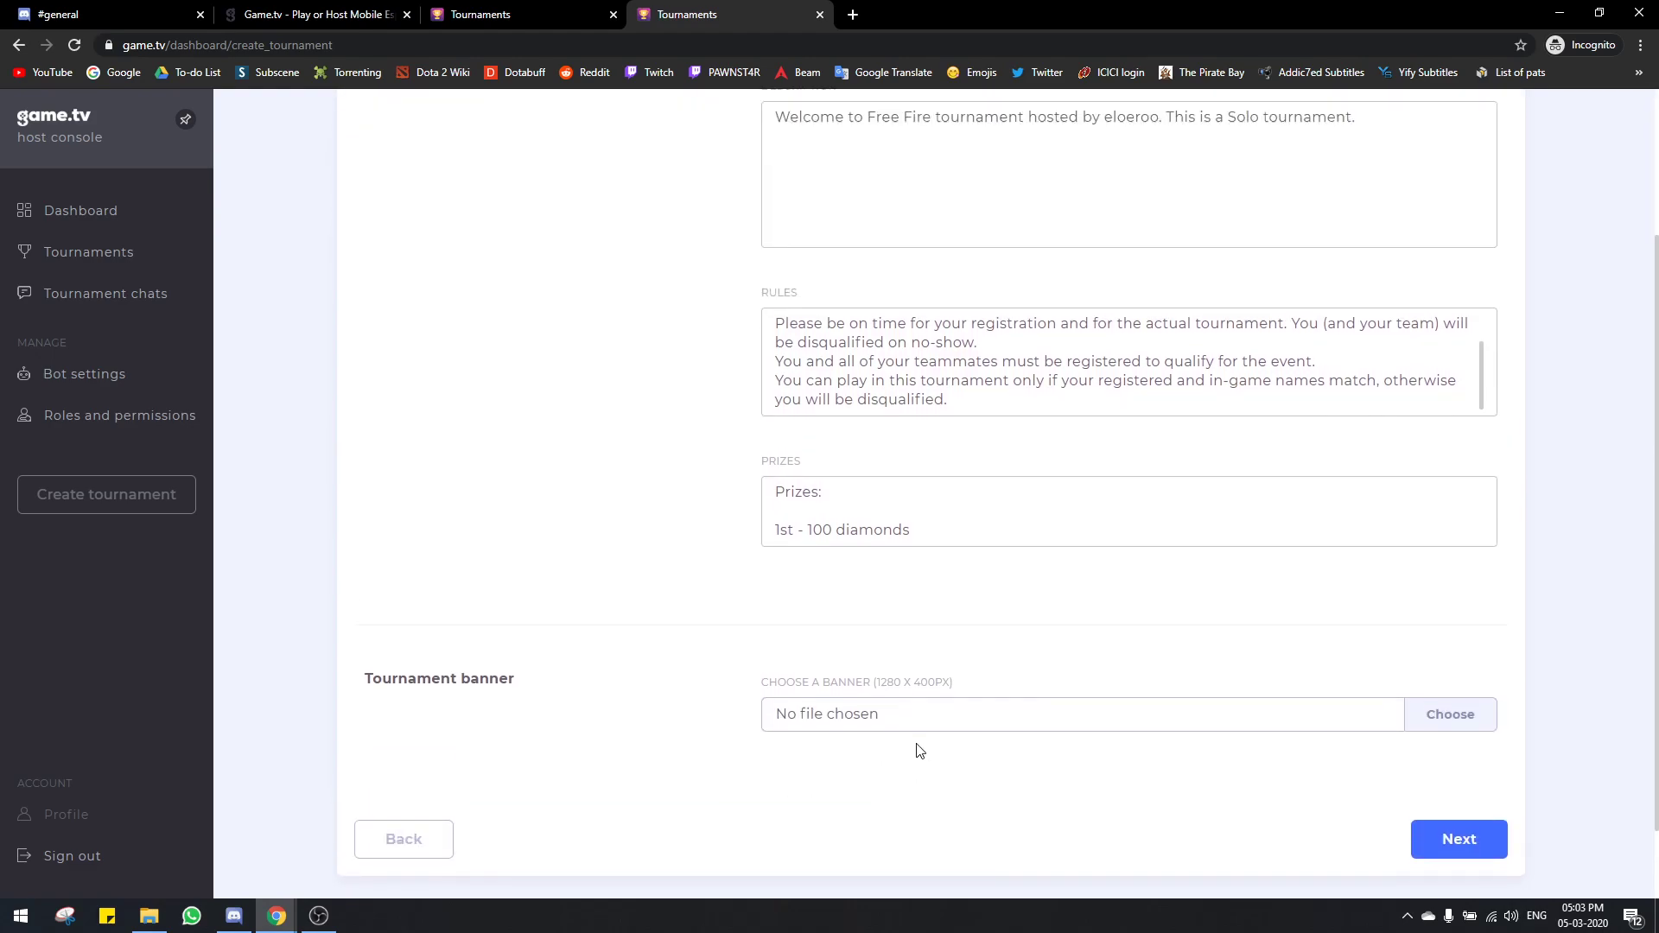
scroll(959, 778, "down", 2)
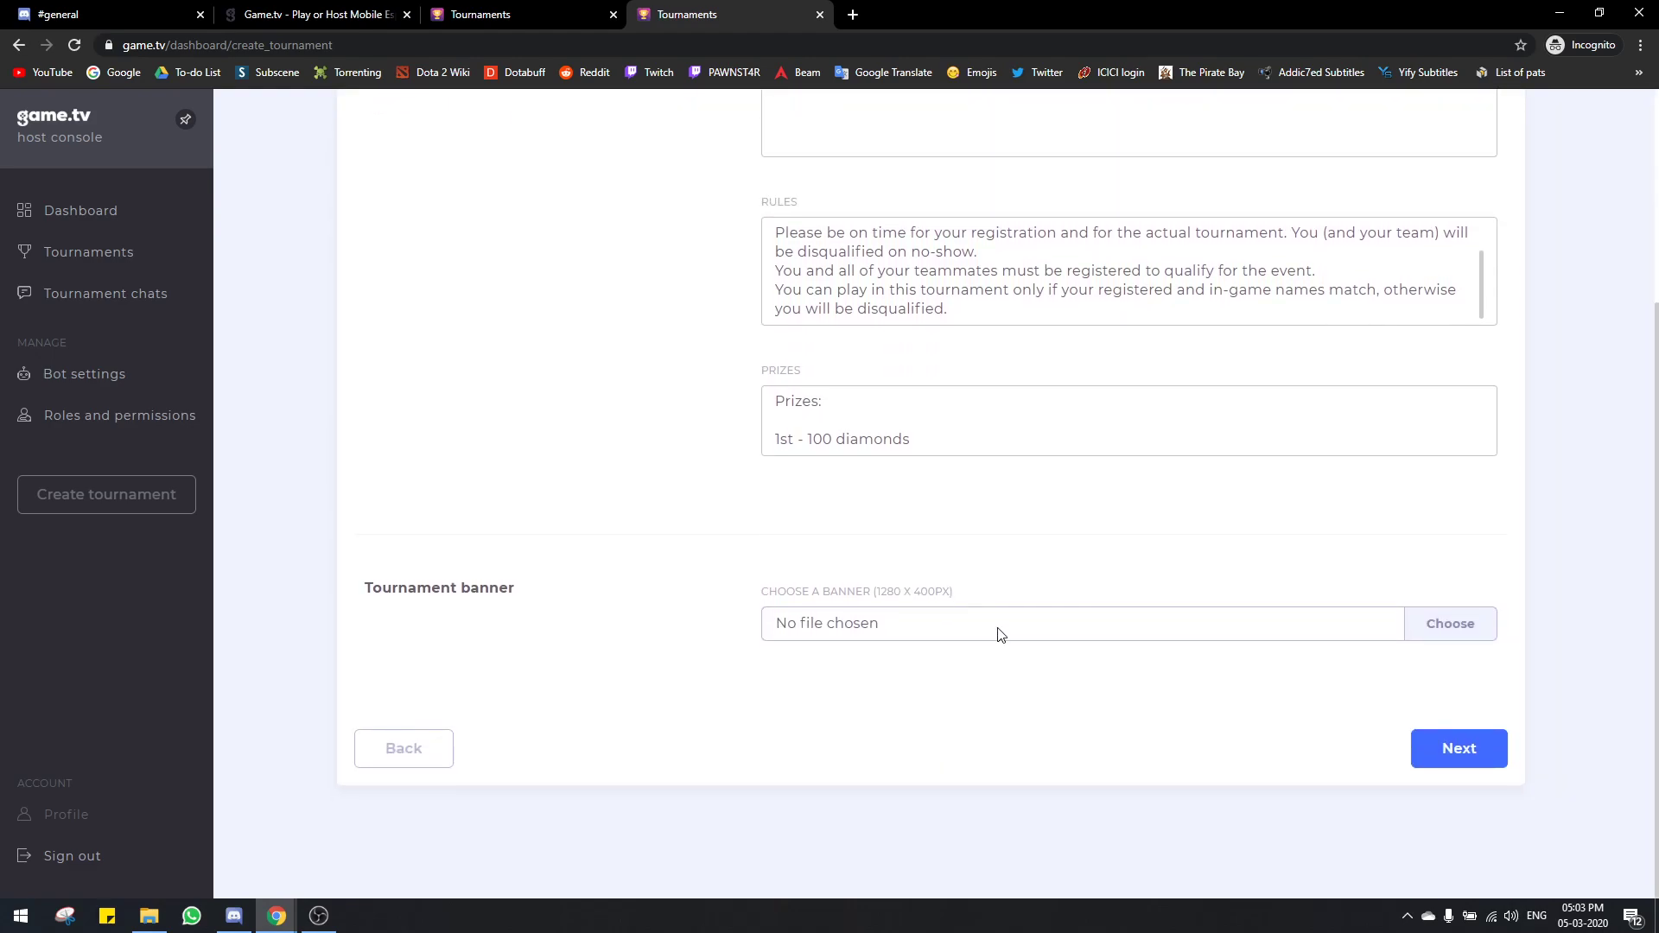
scroll(1002, 657, "up", 1)
scroll(1020, 690, "up", 1)
scroll(966, 686, "up", 1)
scroll(1077, 697, "down", 3)
scroll(1289, 775, "up", 1)
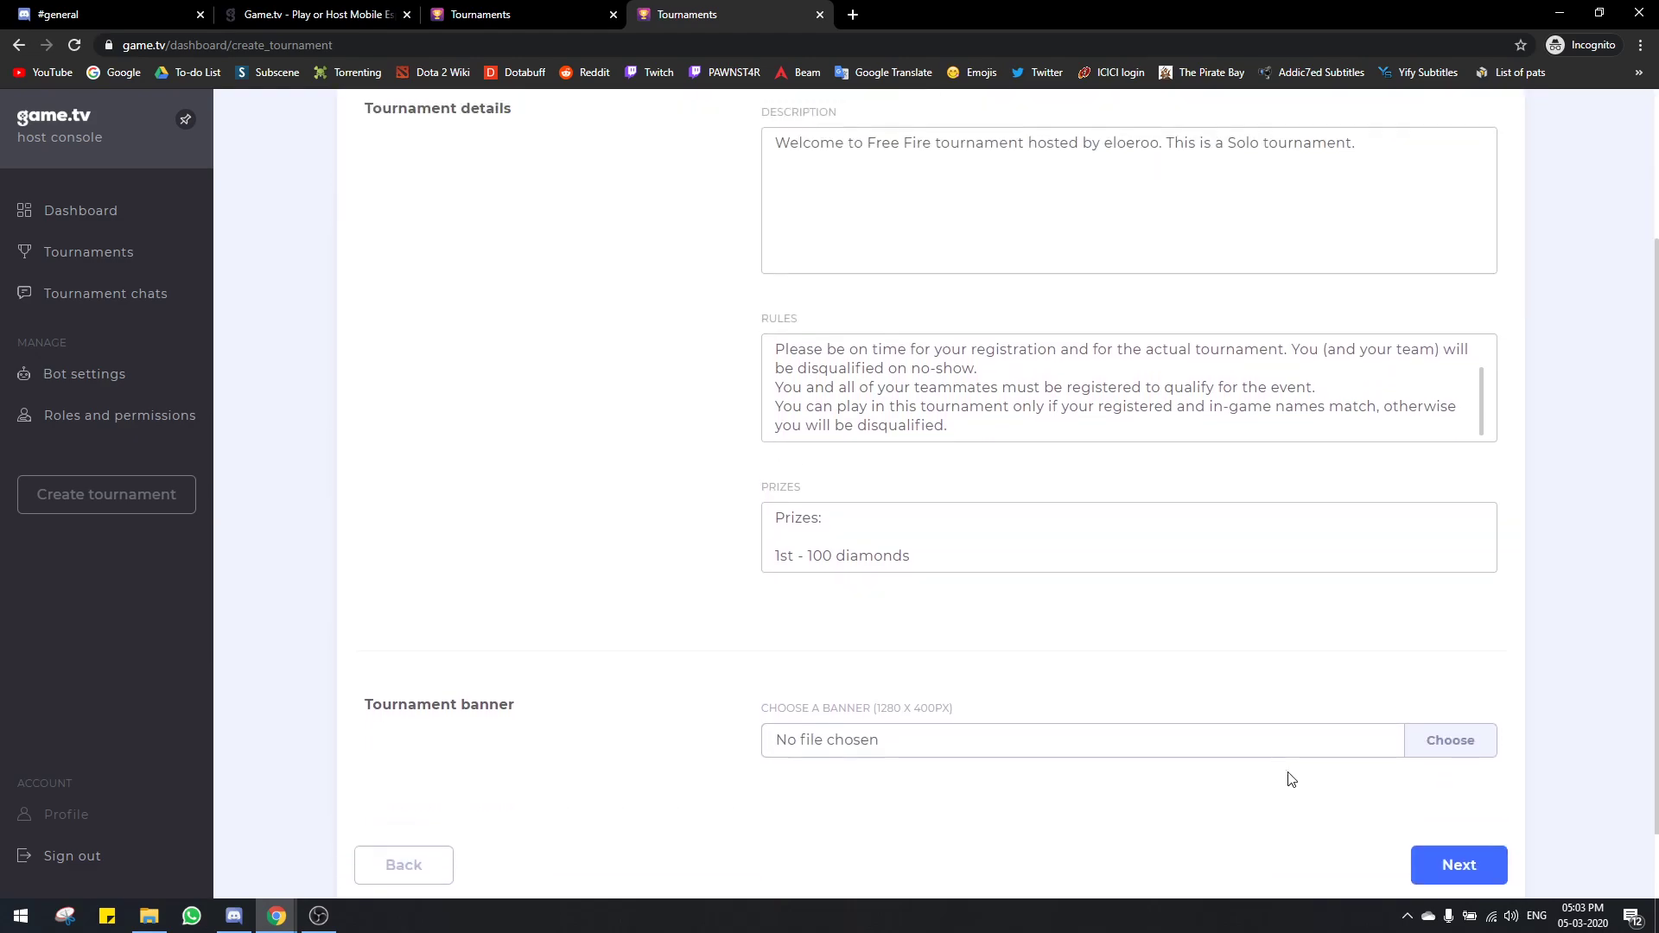
left_click(1426, 867)
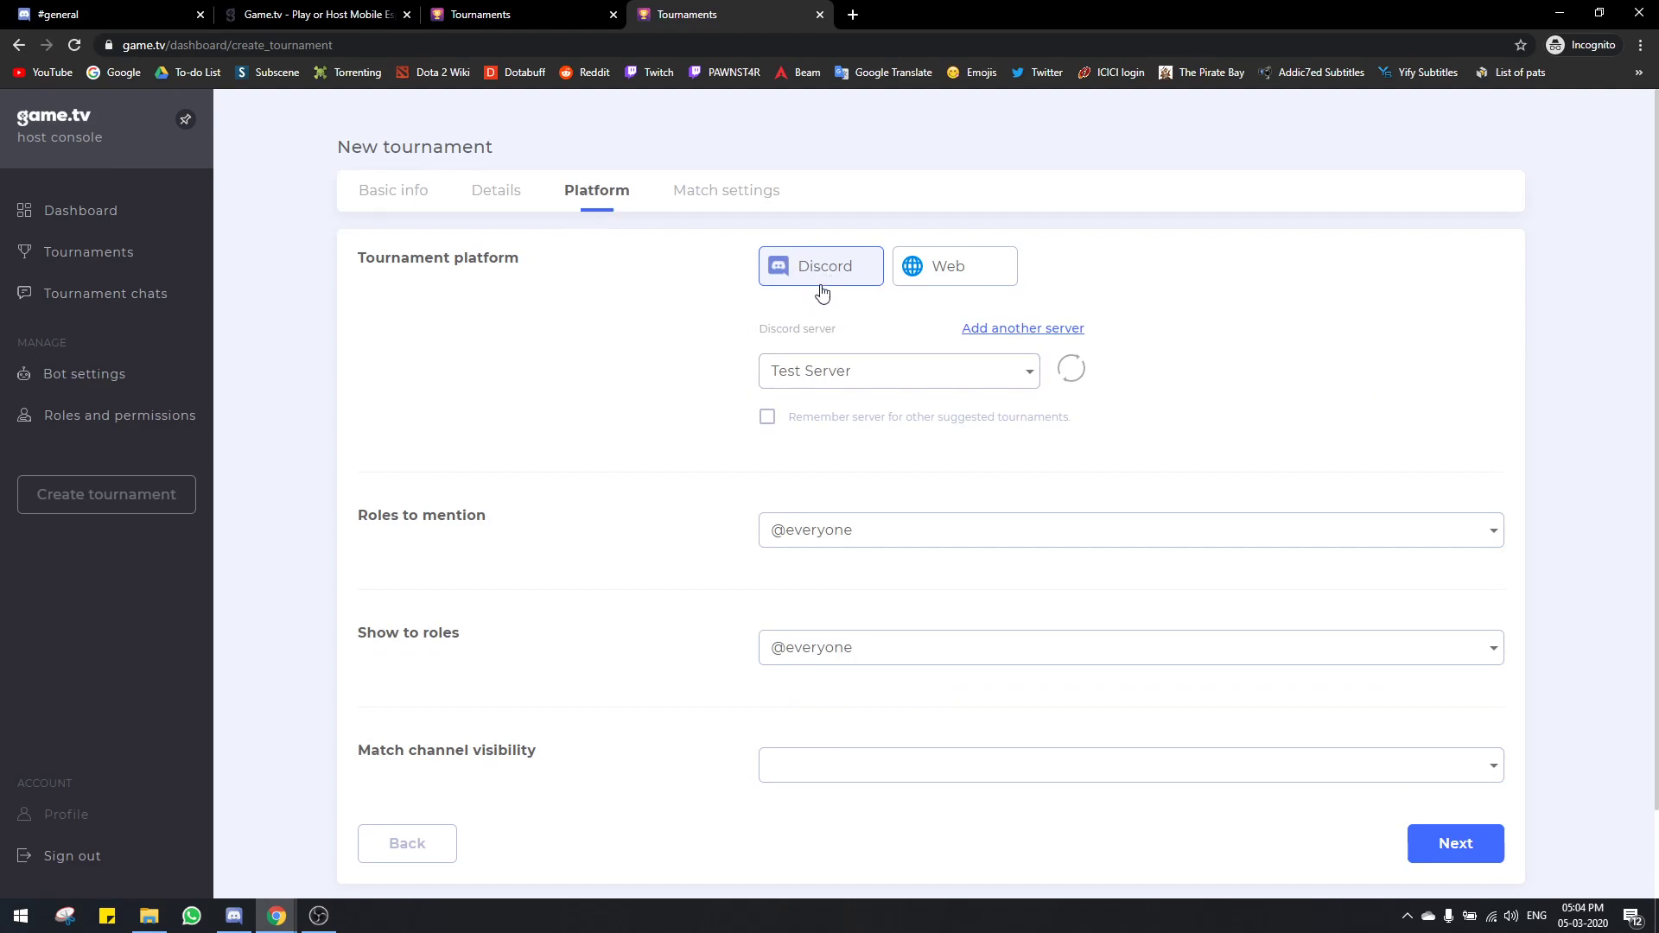
Step: Select Test Server as the tournament's Discord server
left_click(860, 371)
left_click(626, 369)
left_click(893, 370)
left_click(825, 380)
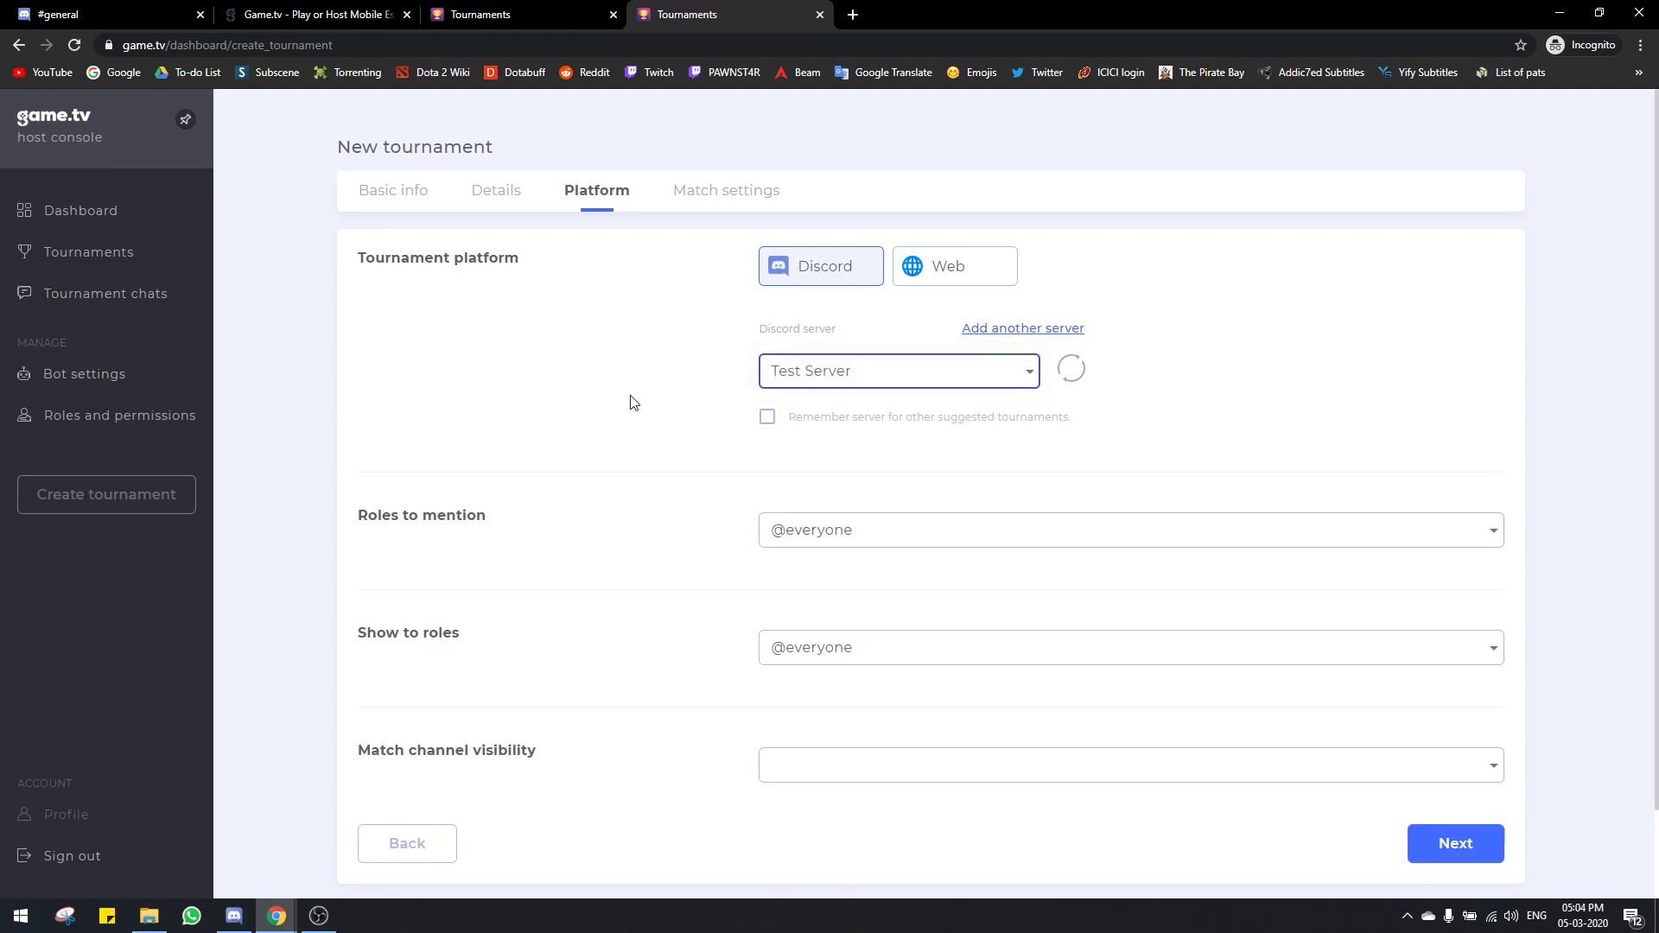
scroll(705, 443, "down", 1)
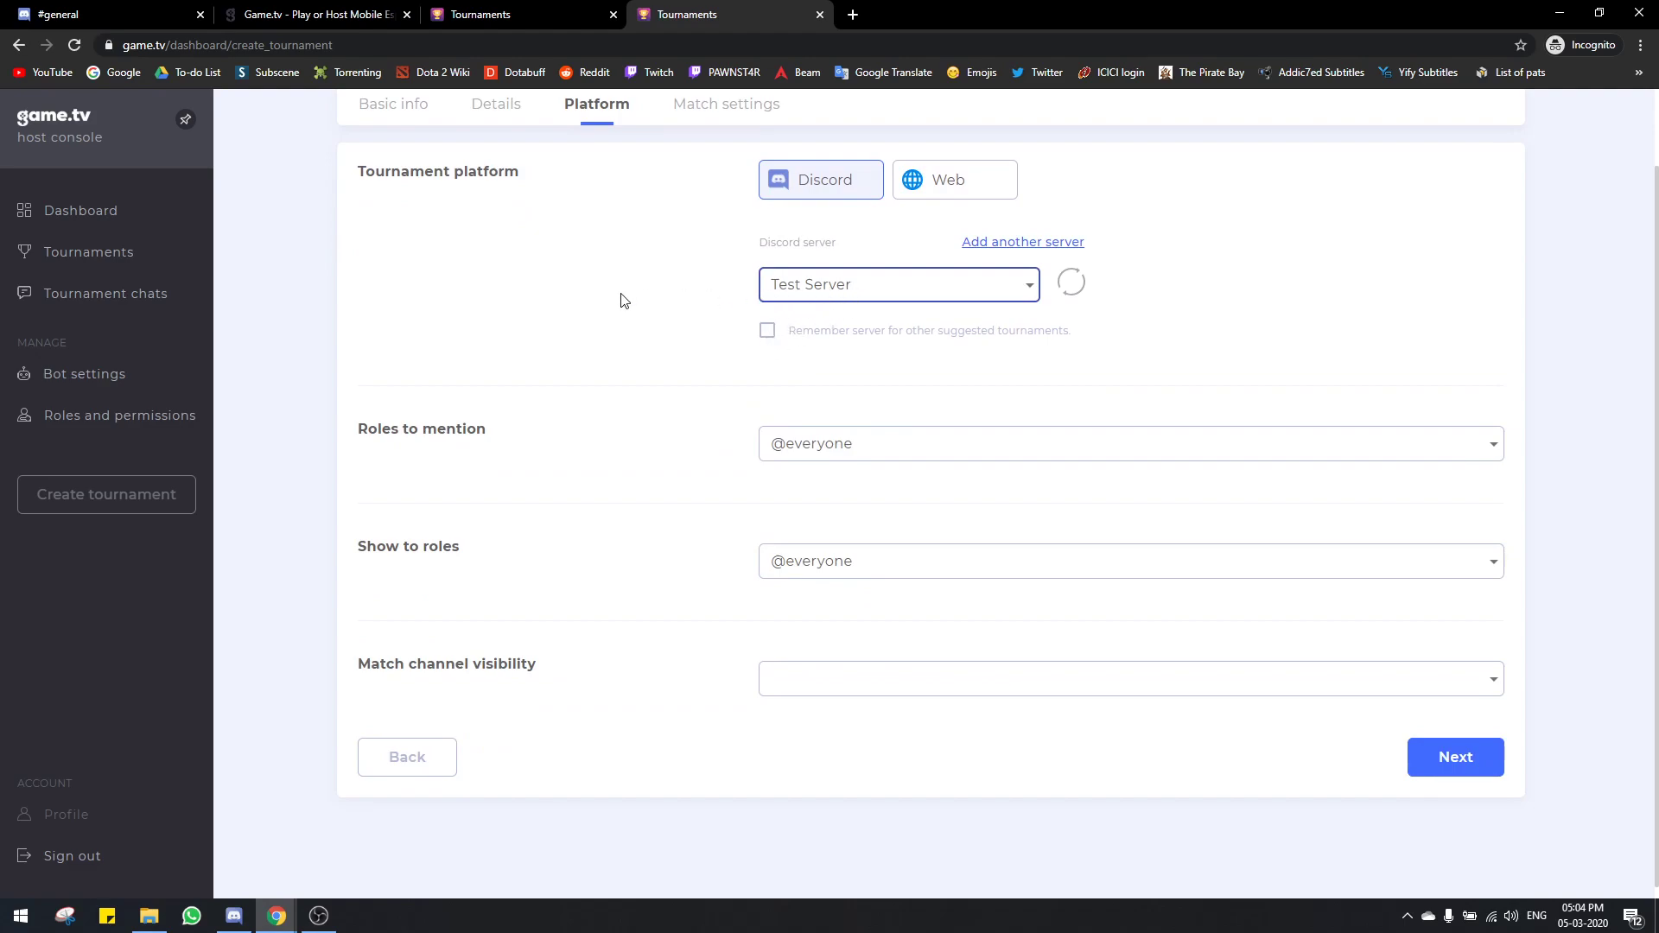
left_click(762, 444)
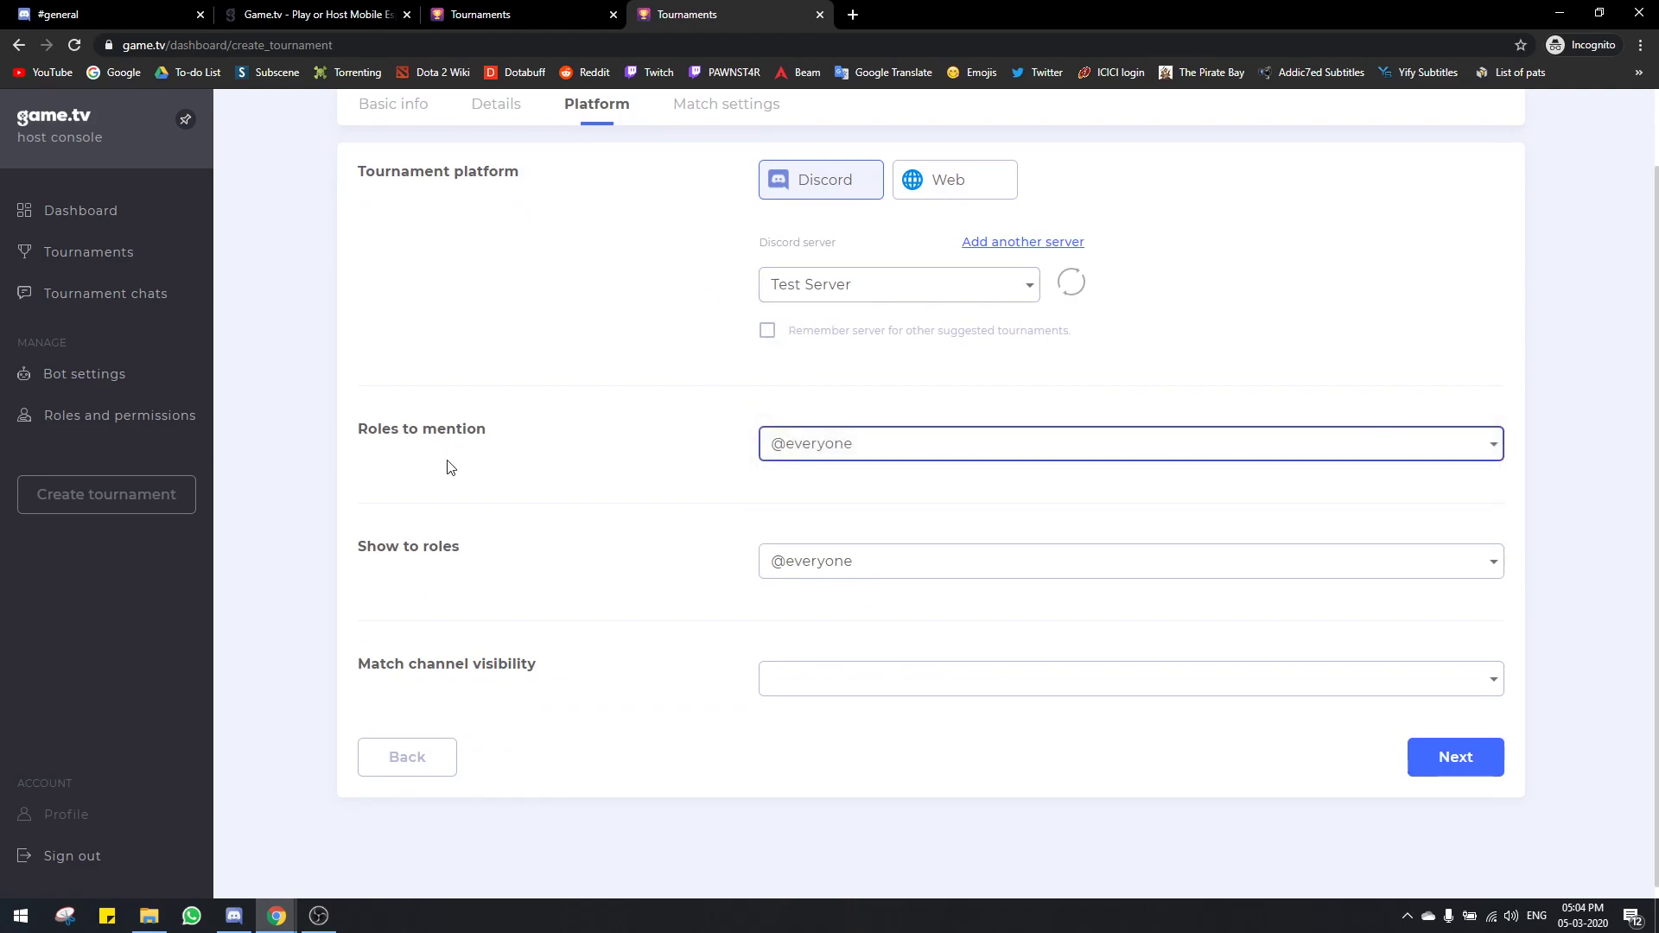
triple_click(458, 430)
left_click(493, 456)
left_click(846, 466)
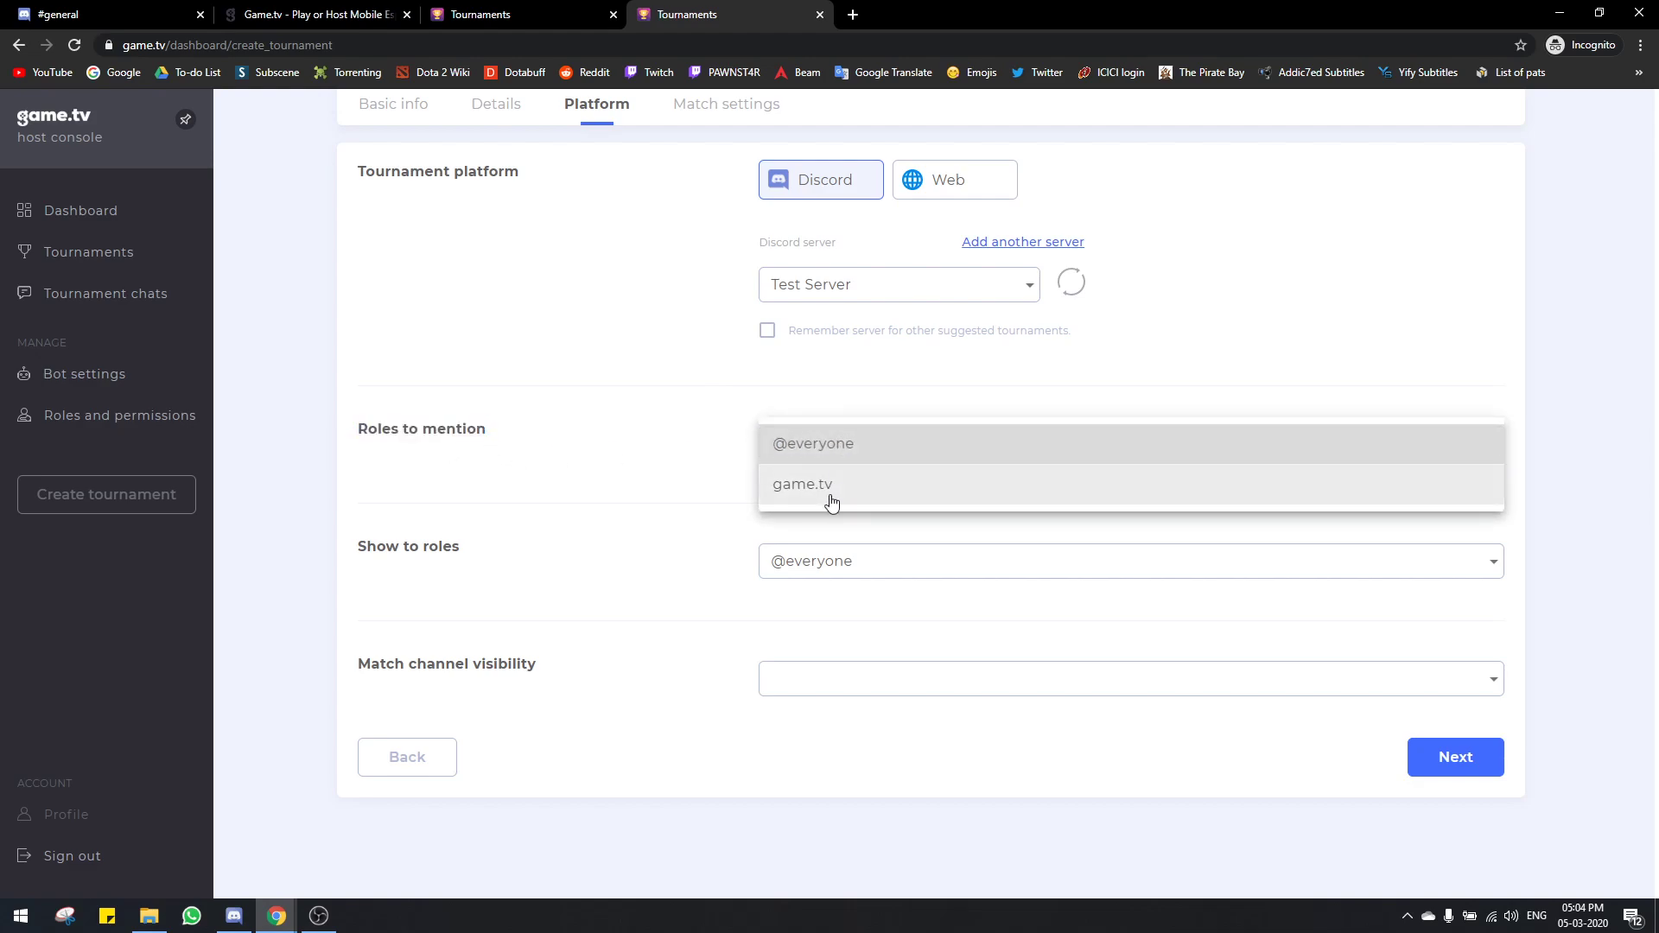
left_click(622, 470)
left_click(847, 466)
left_click(849, 488)
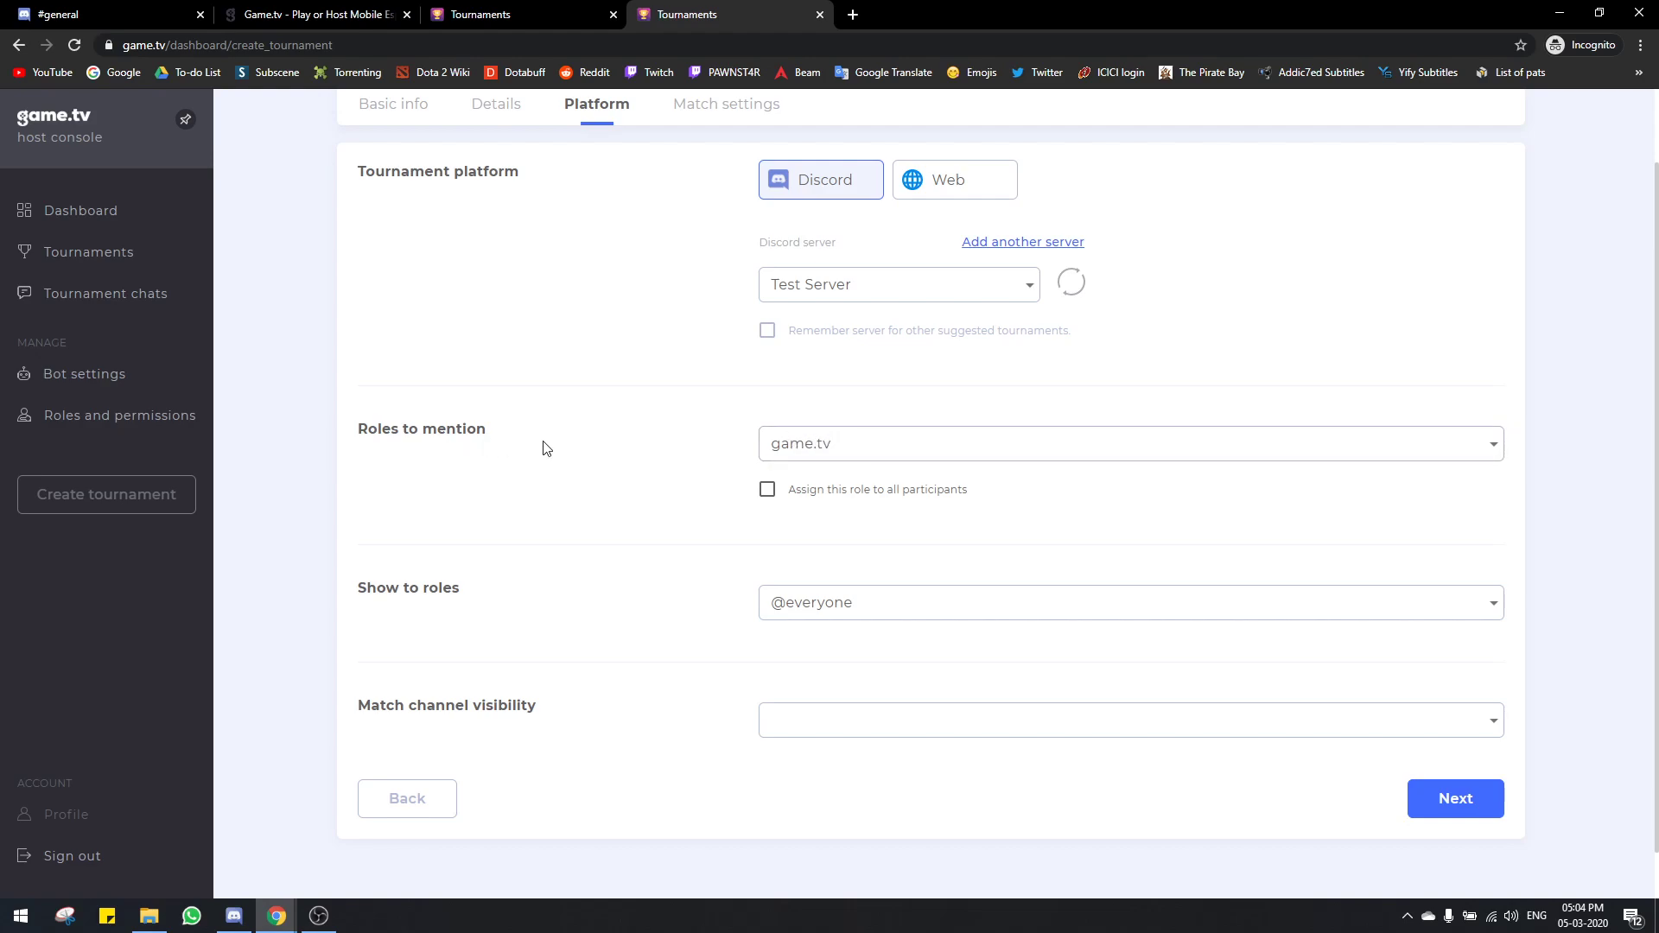
left_click(860, 605)
left_click(667, 633)
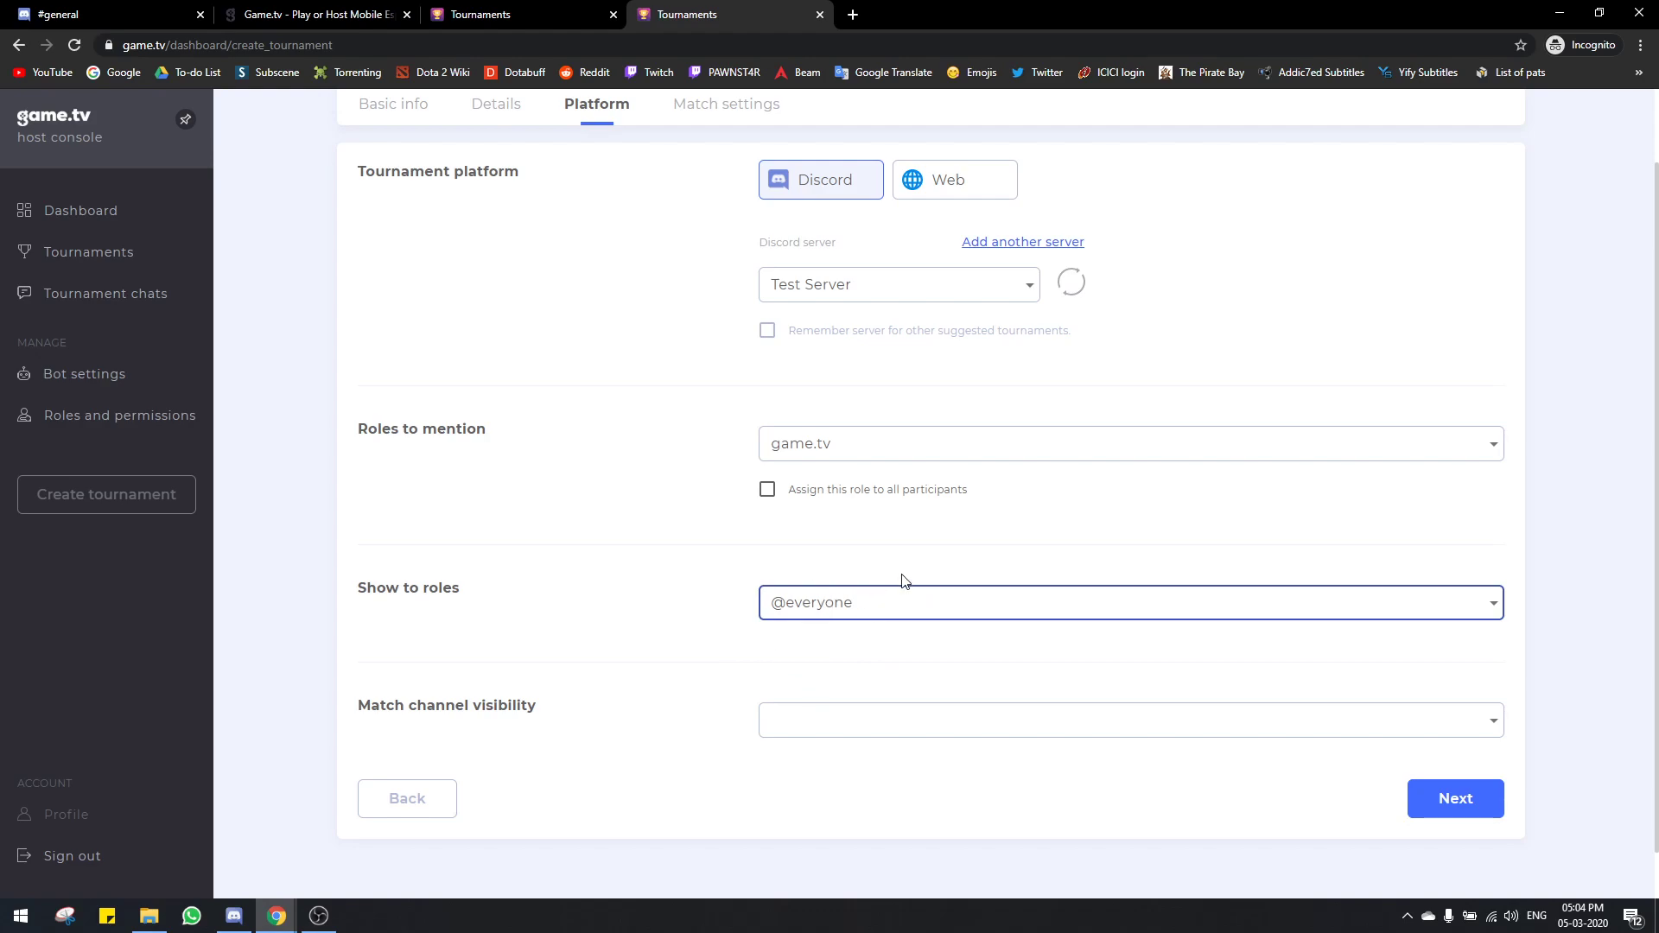
Step: Set Match channel visibility to the game.tv role
scroll(900, 584, "up", 1)
scroll(900, 603, "down", 1)
left_click(827, 730)
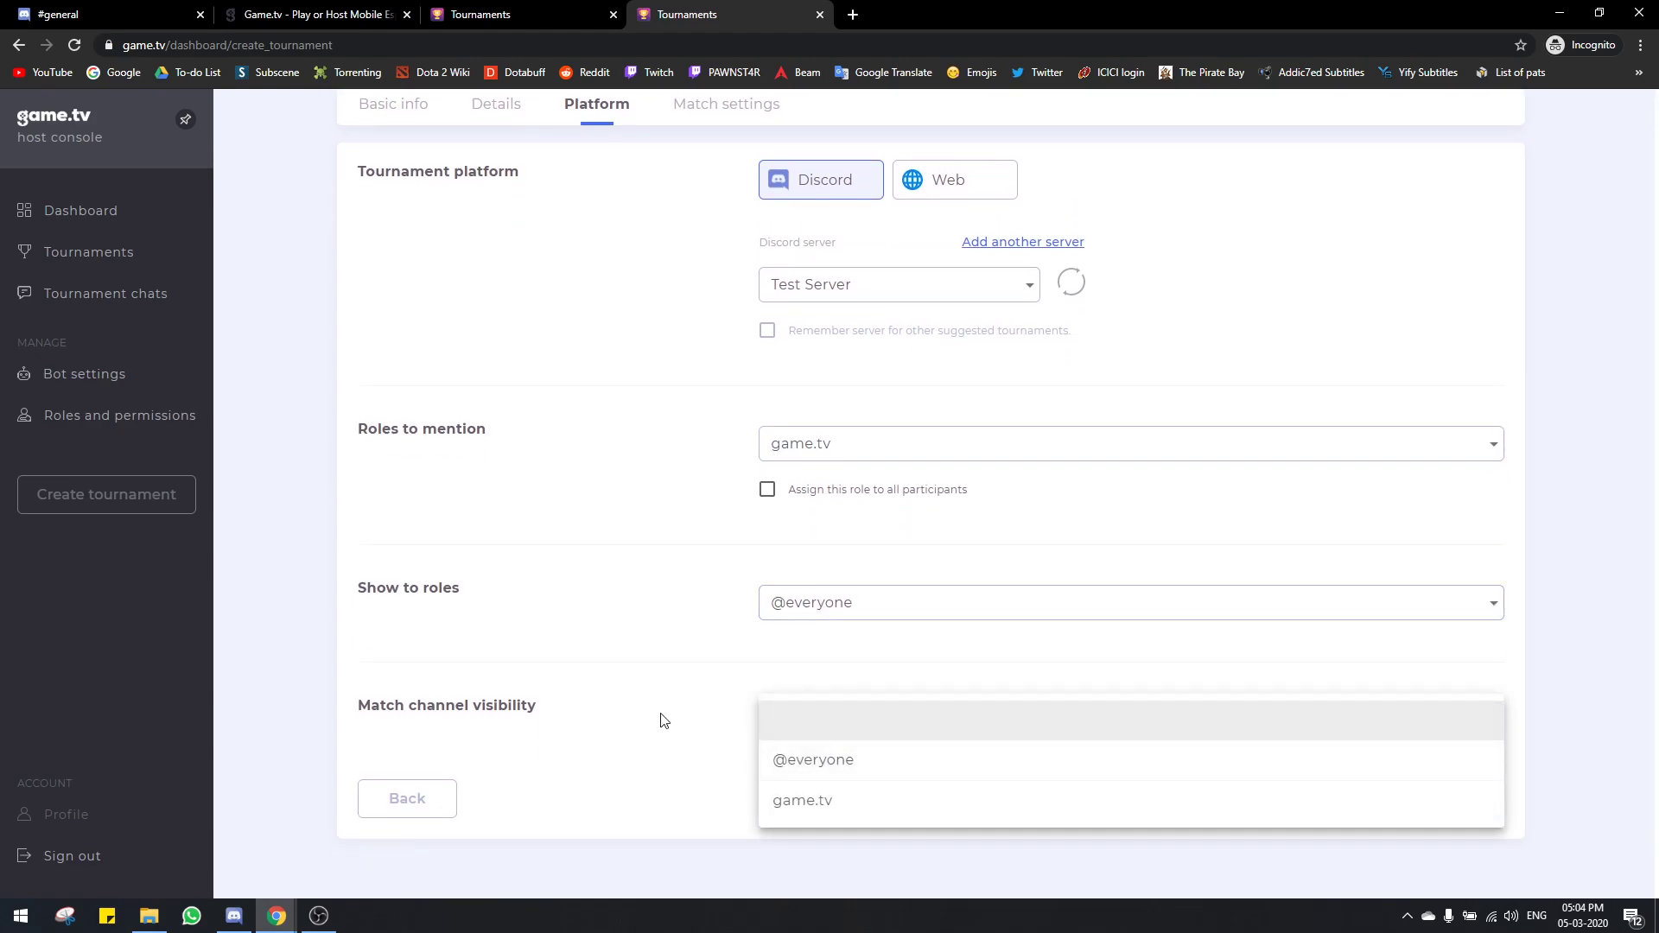
left_click(786, 718)
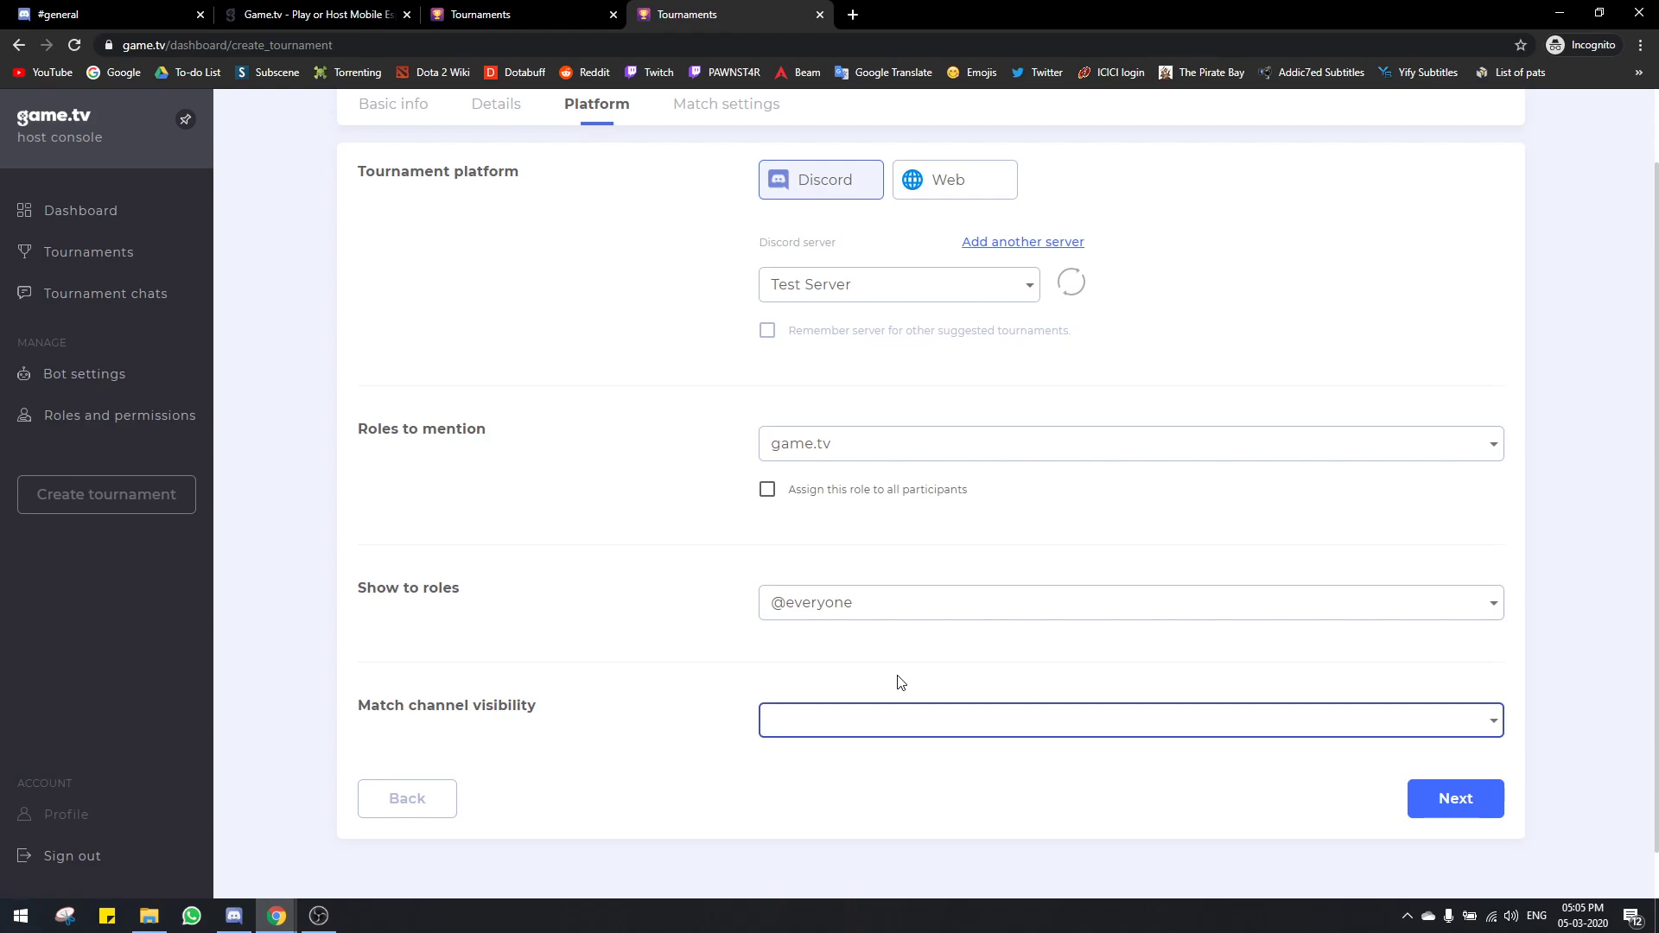
left_click(774, 730)
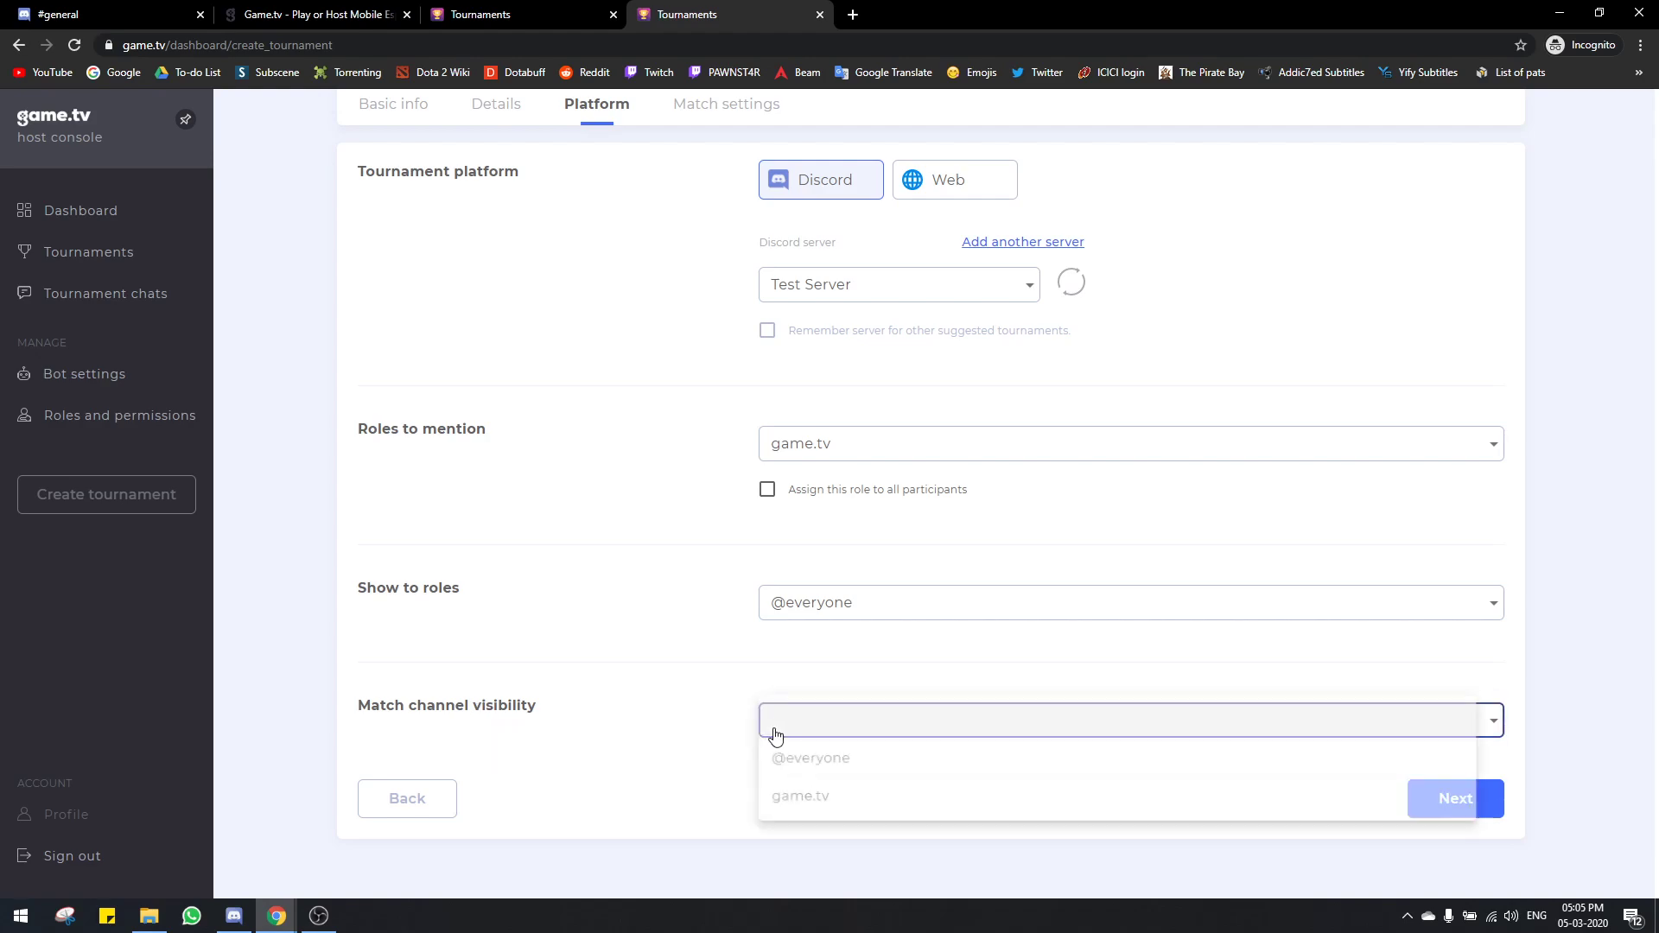
left_click(822, 808)
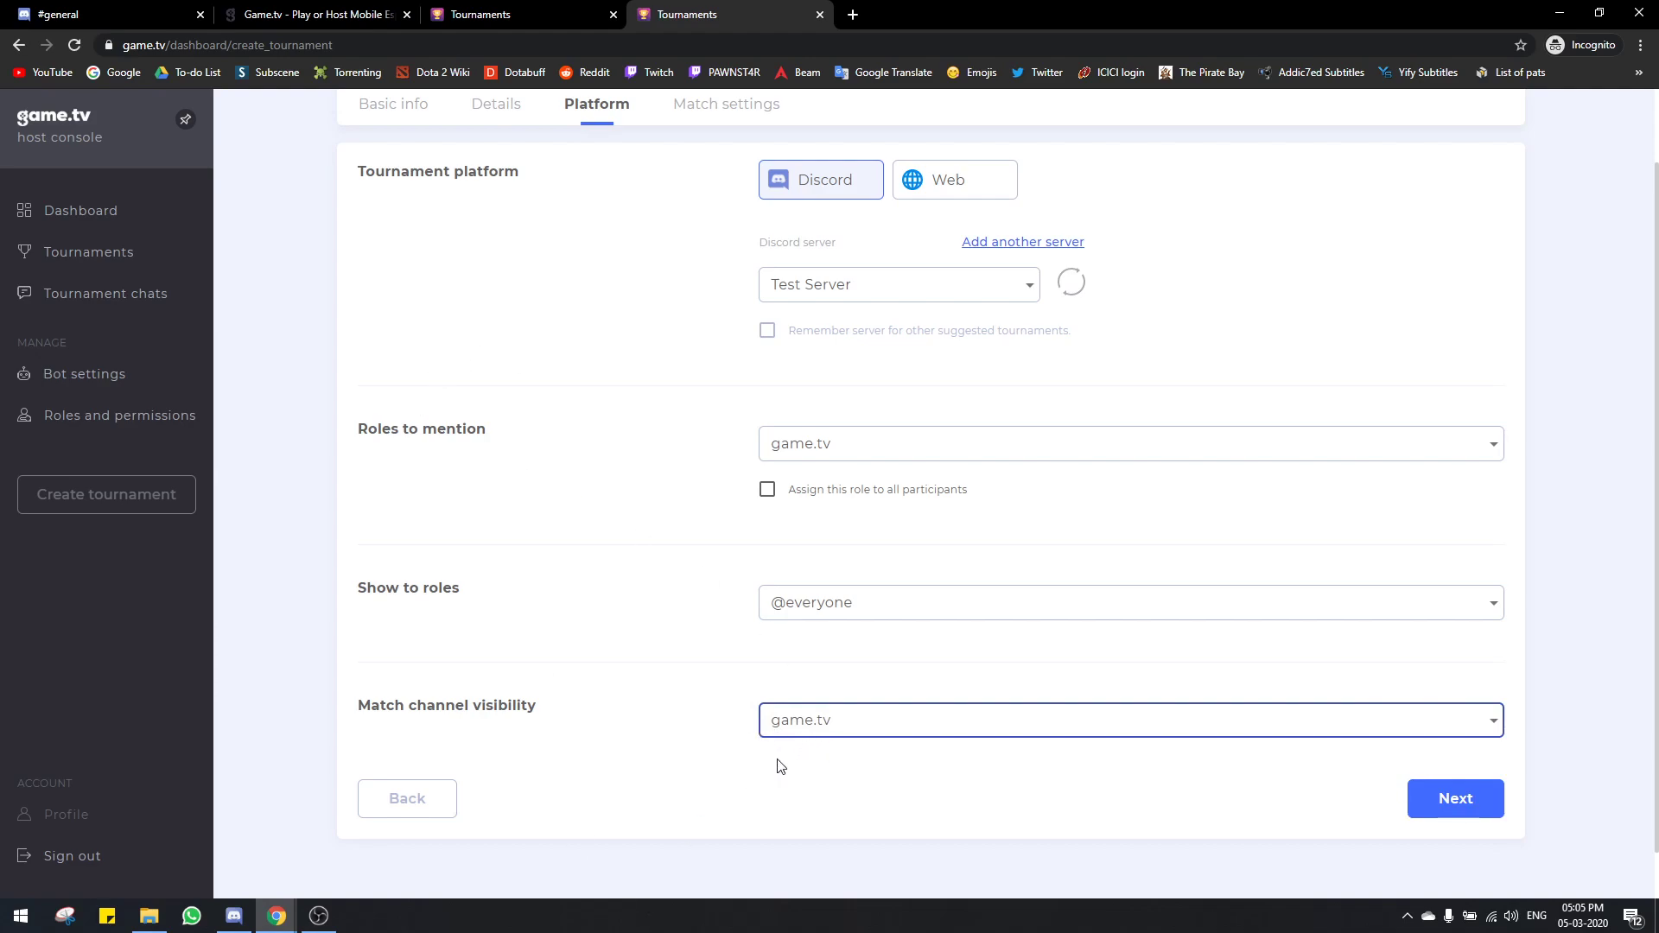
Step: Advance the tournament form to the Match settings step
scroll(778, 769, "up", 1)
scroll(553, 684, "down", 2)
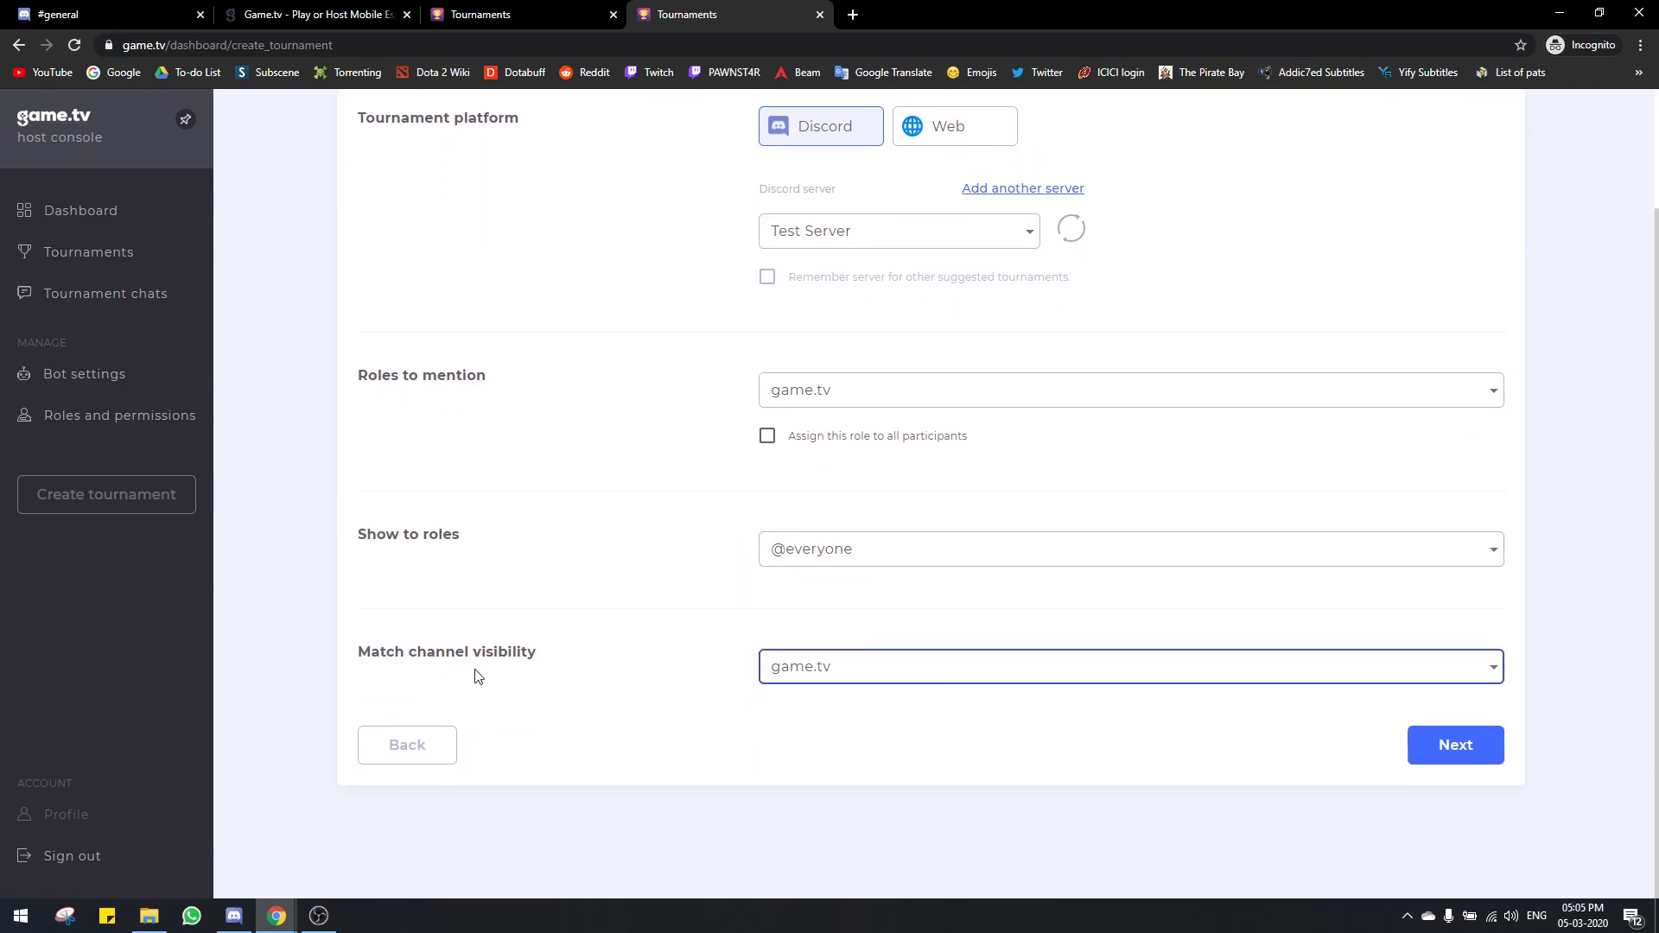
scroll(542, 668, "up", 1)
triple_click(541, 726)
left_click(541, 724)
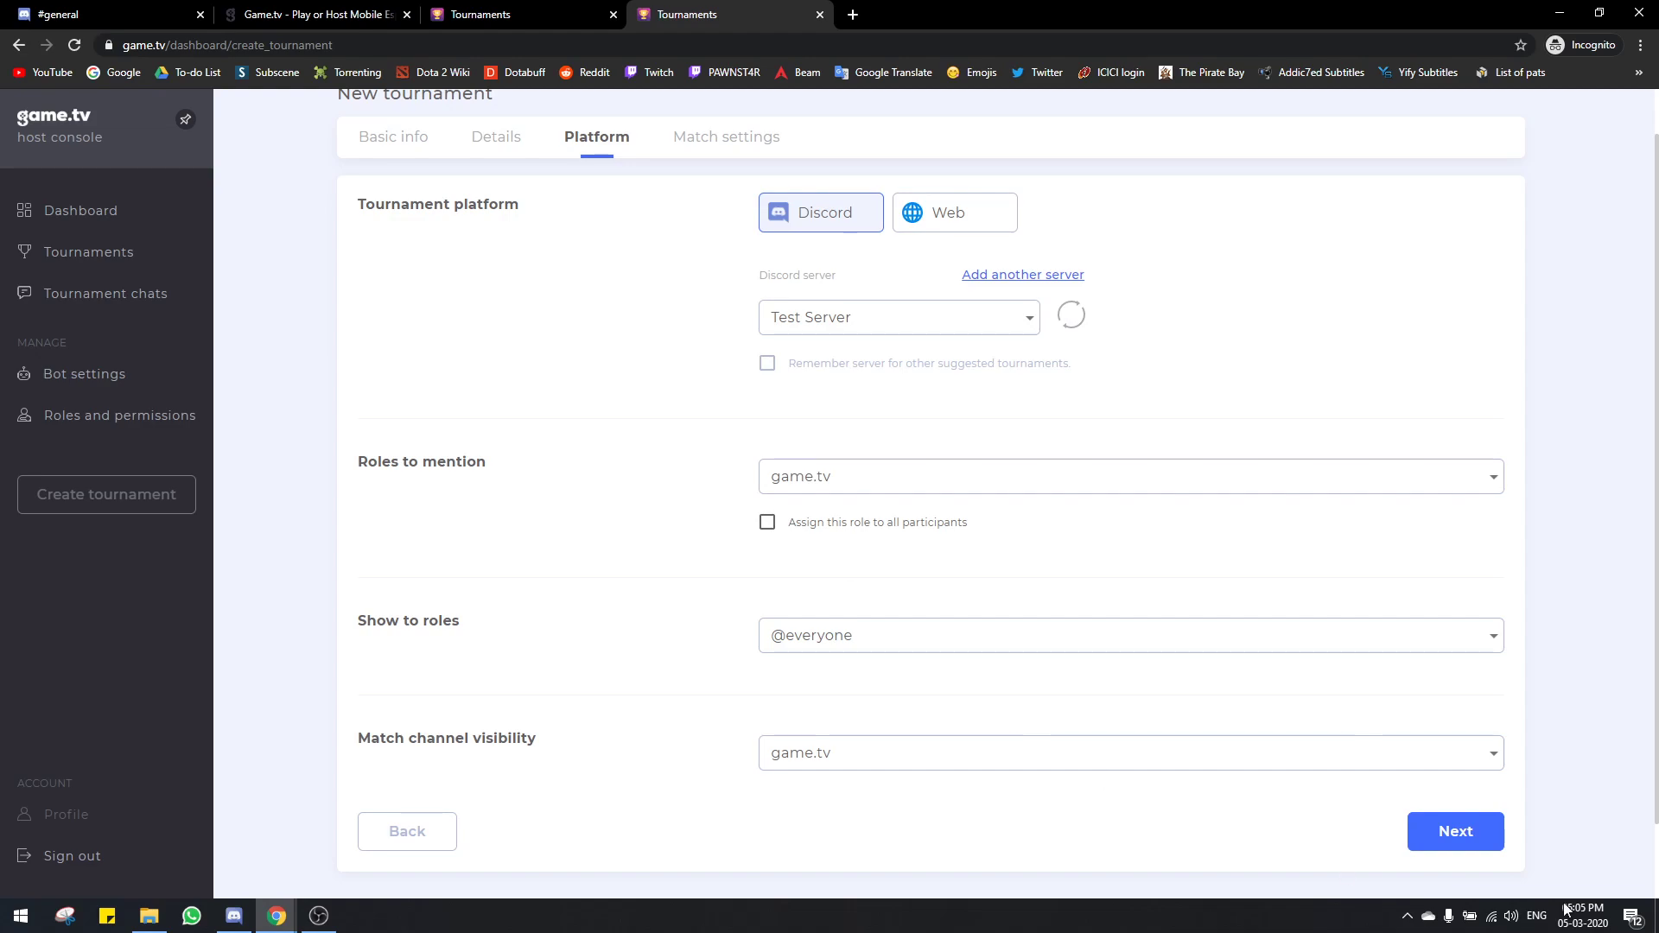
left_click(1488, 833)
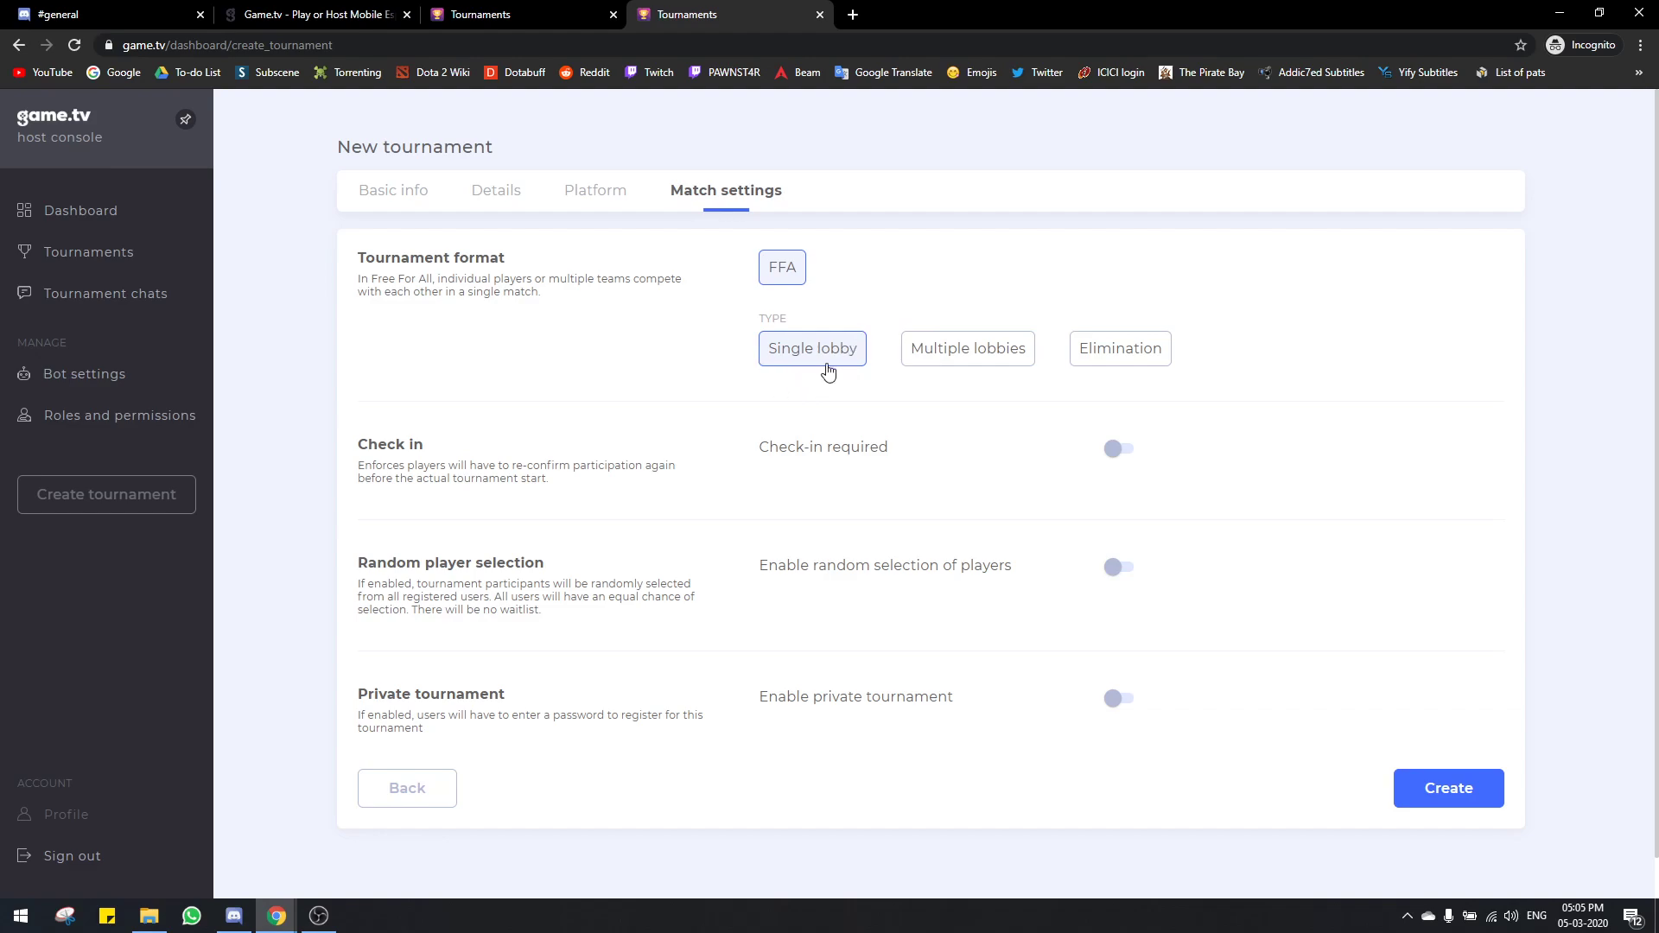
Step: Choose Multiple lobbies and select the Number of lobbies value to make it 5
left_click(927, 367)
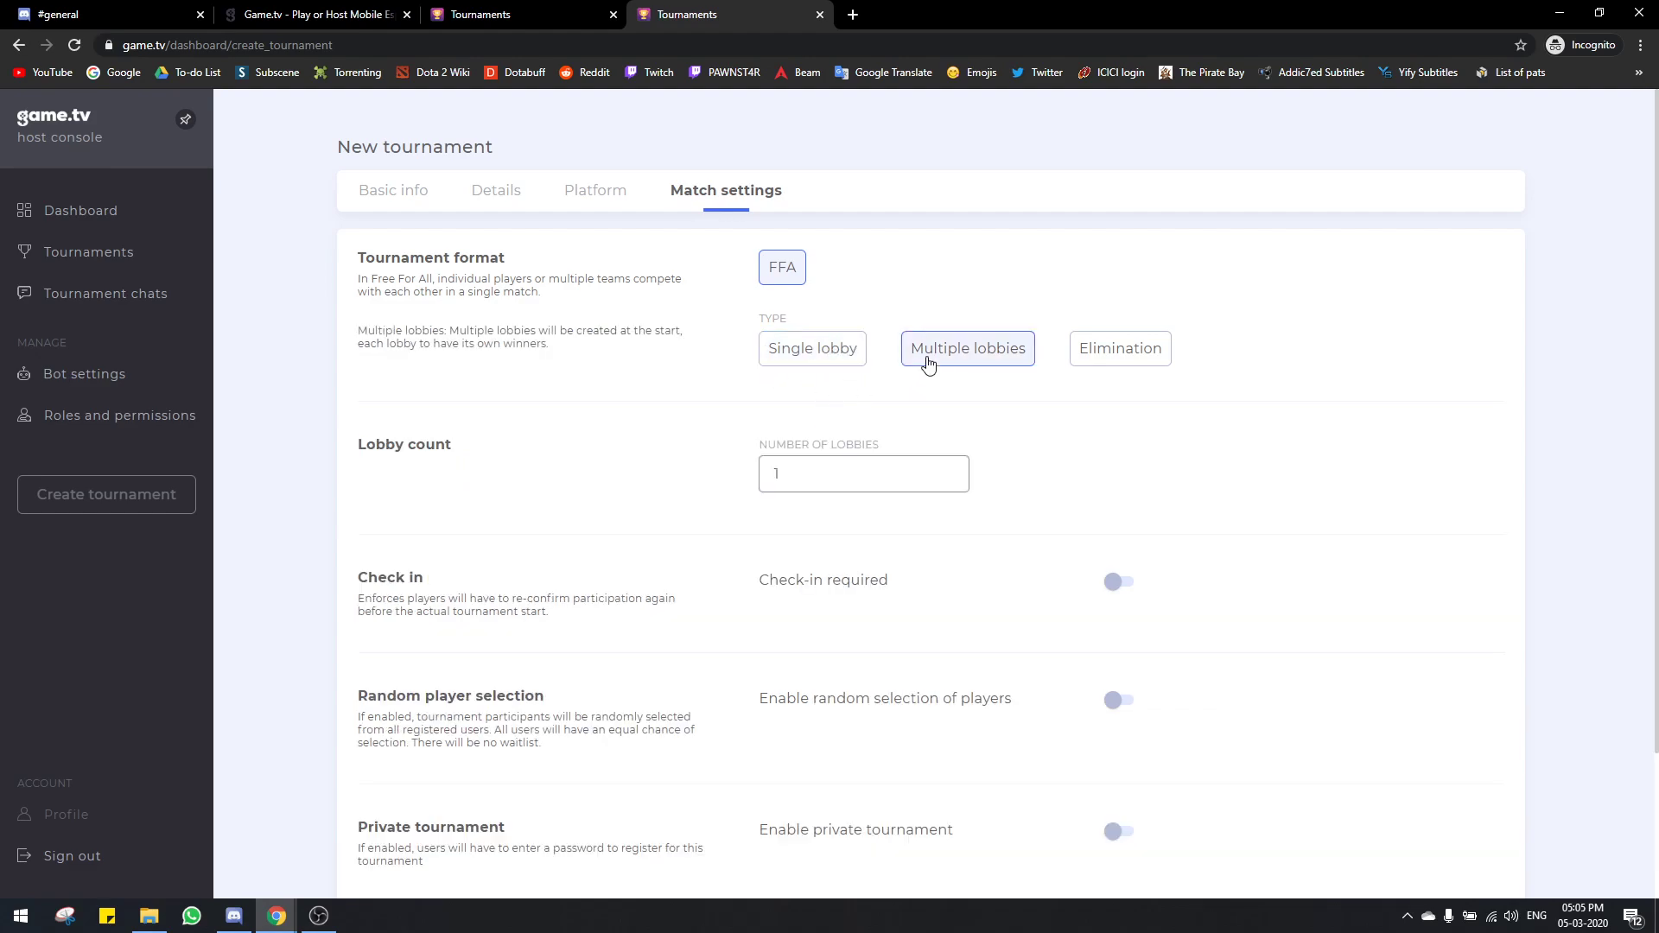
double_click(849, 479)
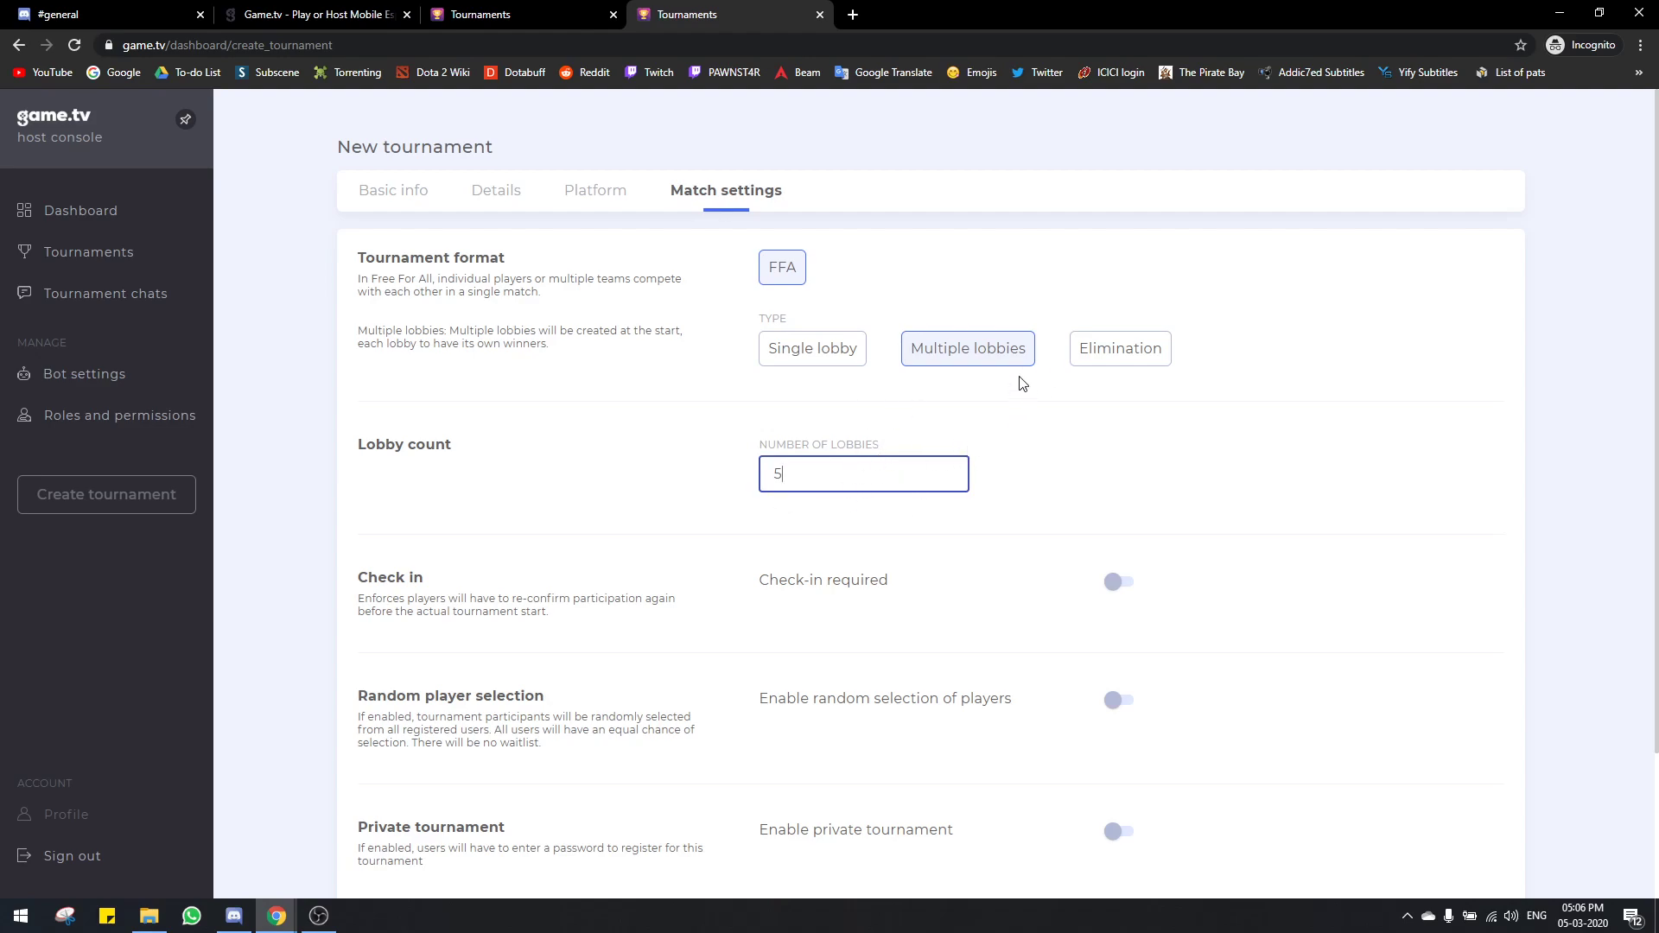
Step: Change the tournament type to Elimination and the number of lobbies to 4
left_click(1107, 369)
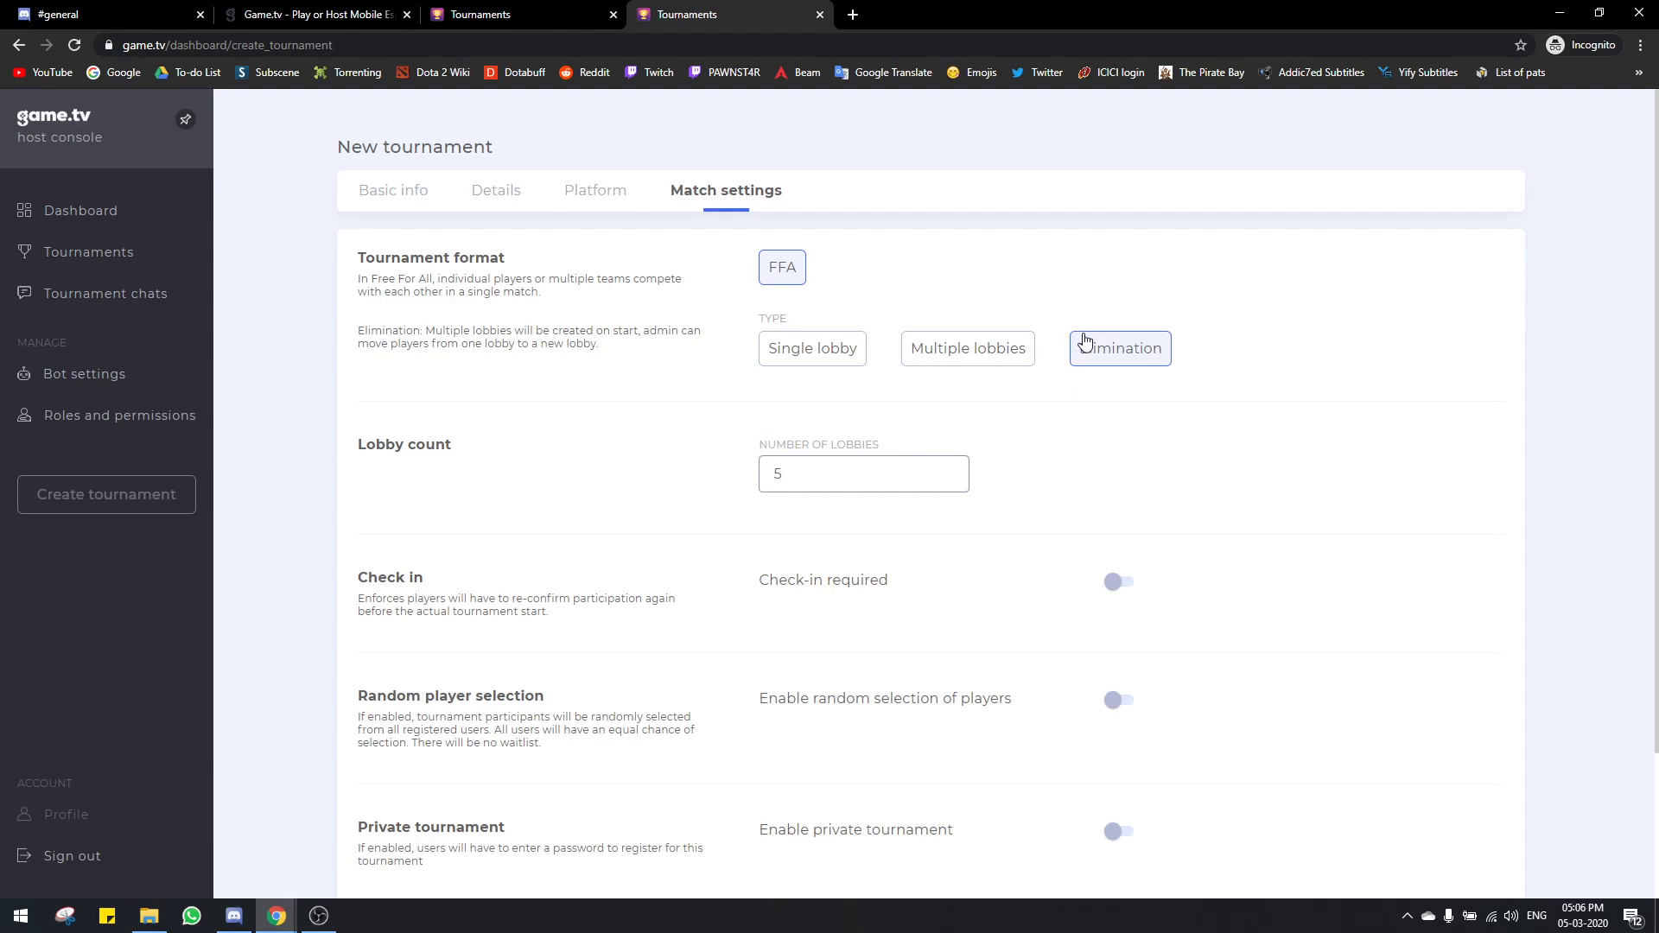
left_click(825, 476)
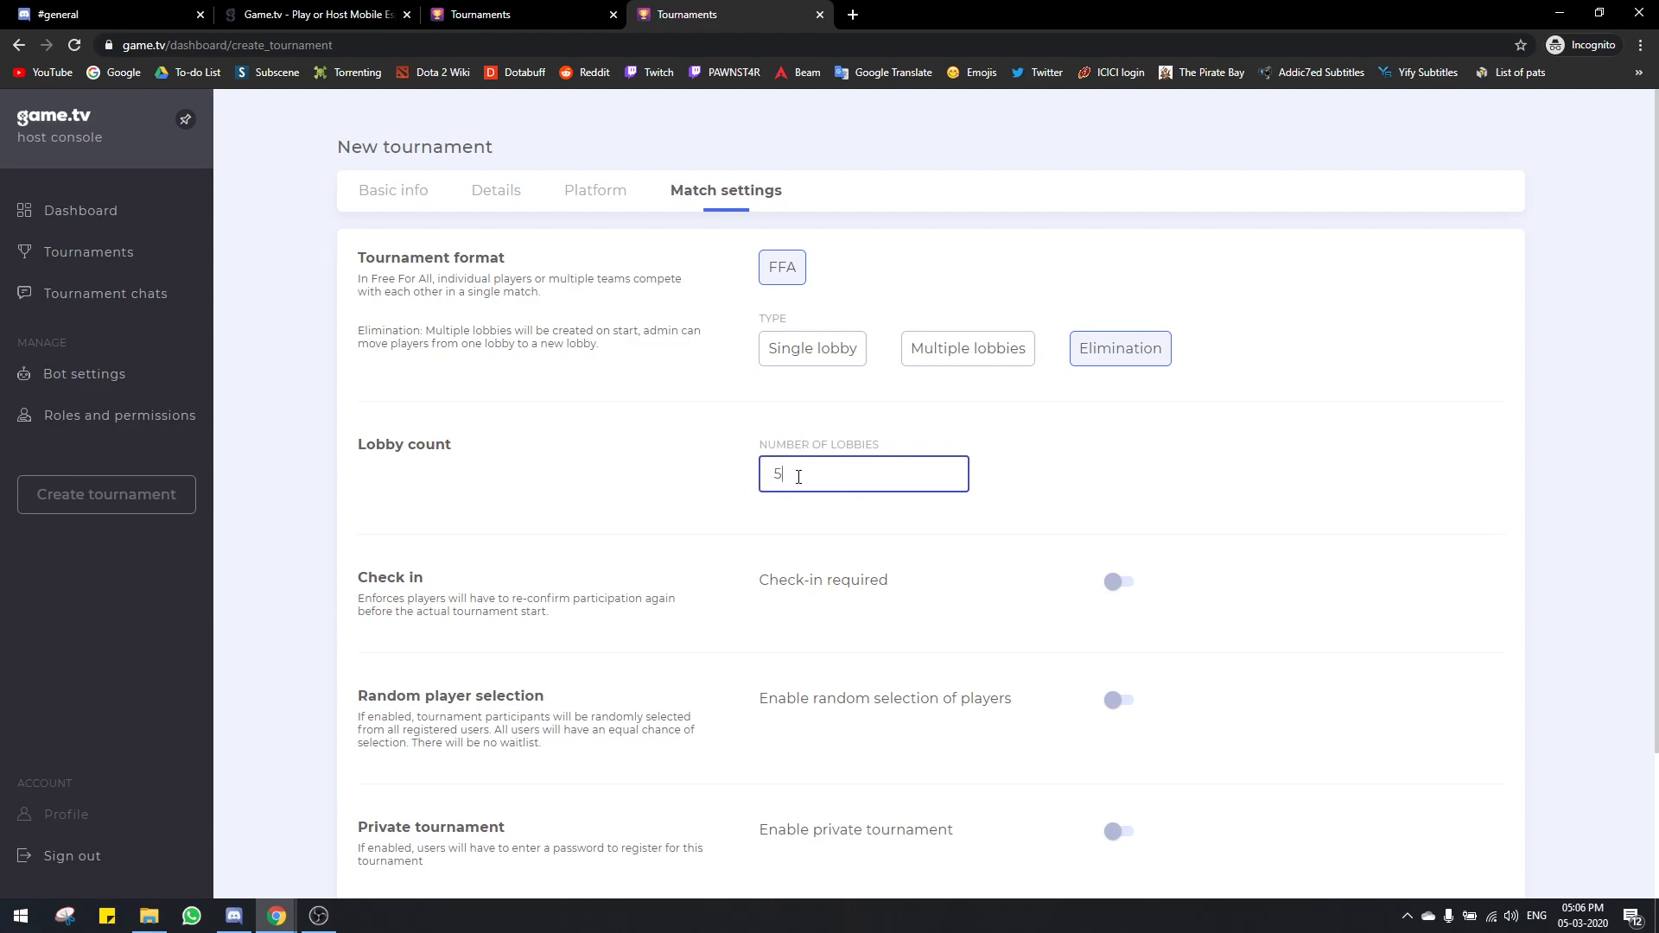
type("4")
scroll(926, 470, "down", 2)
scroll(941, 470, "up", 2)
scroll(1070, 455, "down", 1)
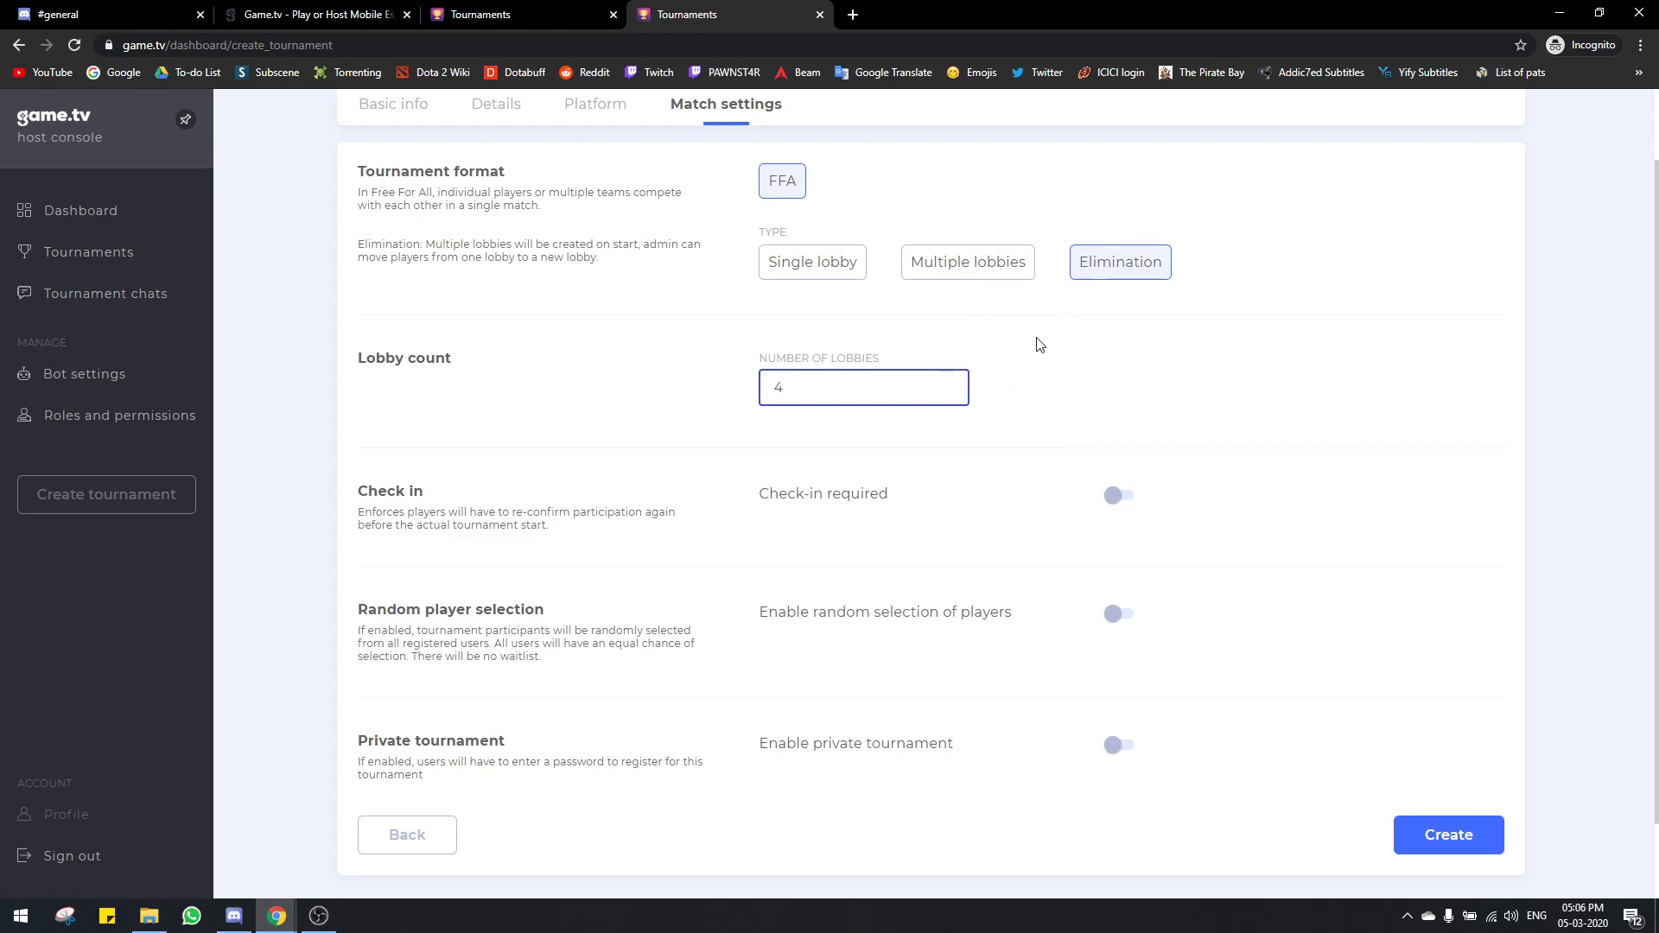
scroll(1007, 391, "up", 1)
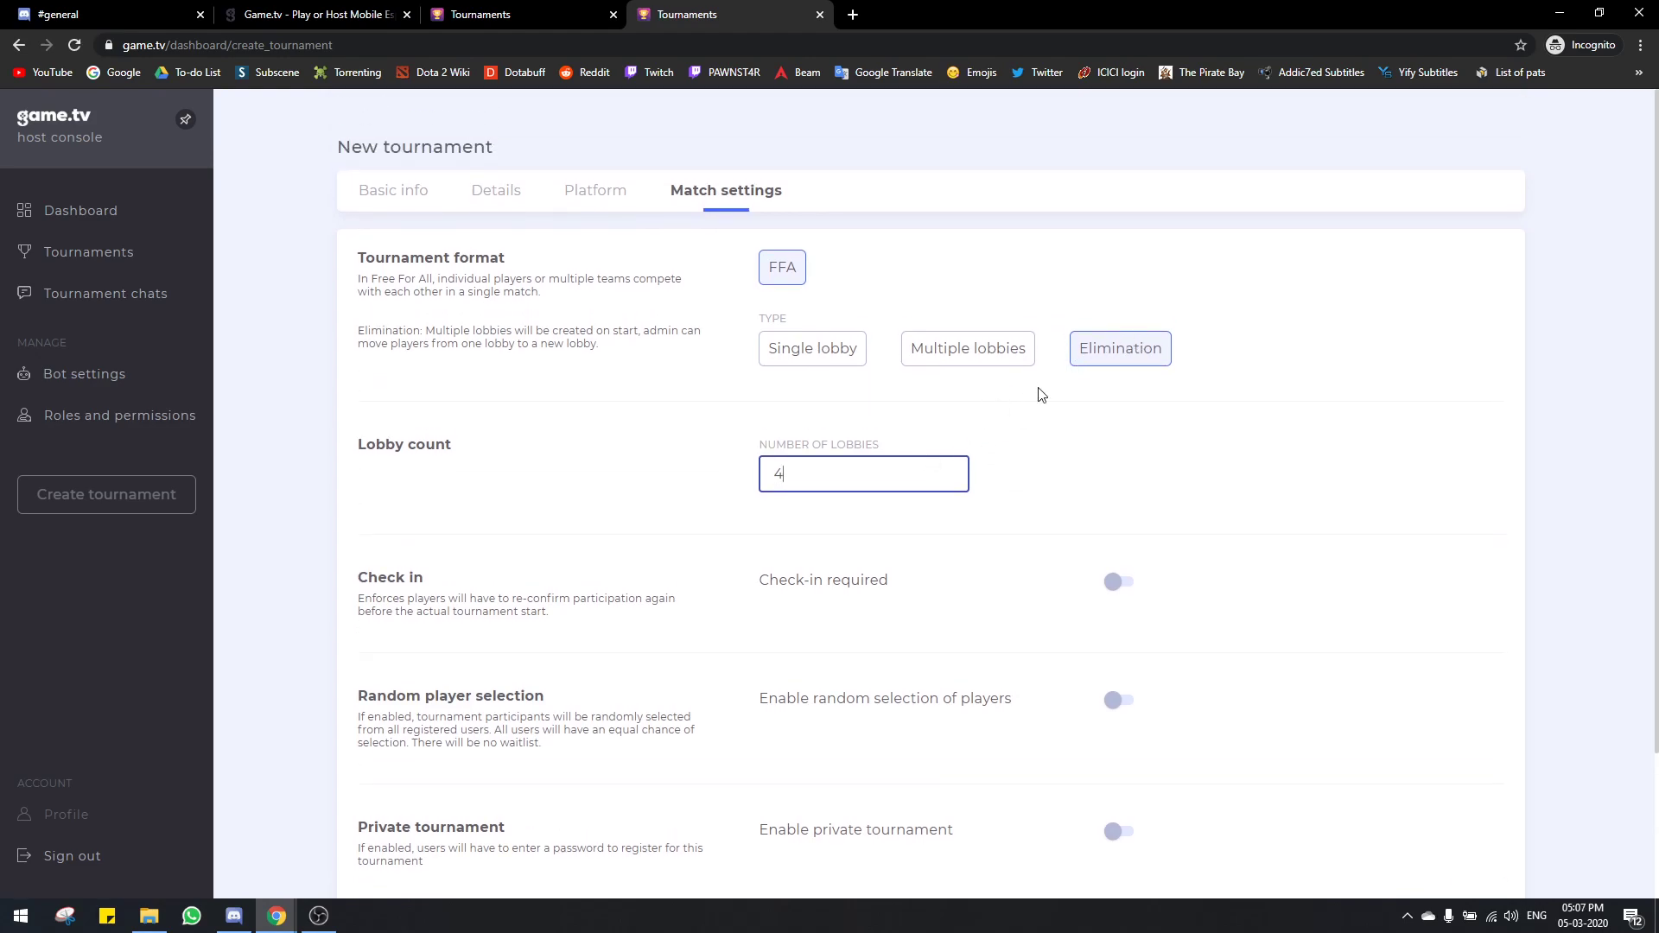
scroll(1009, 433, "down", 2)
scroll(1007, 436, "up", 1)
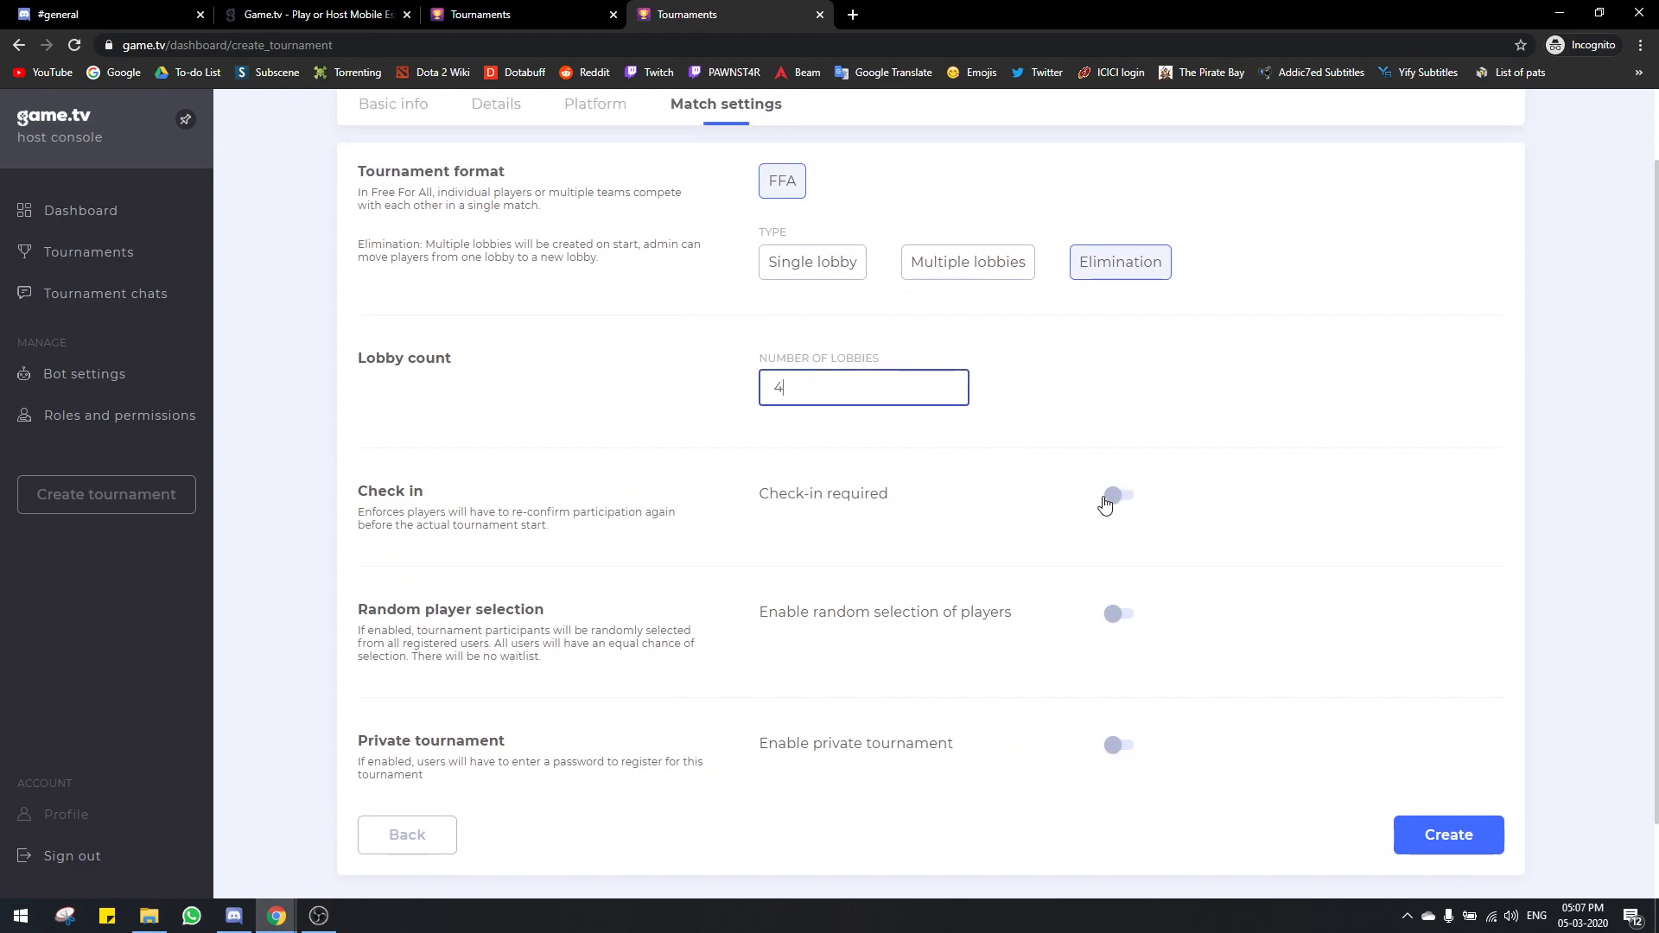
Step: Turn on Check-in required (30-minute window, closing 10 minutes before start) and Enable waitlist
left_click(1113, 495)
scroll(927, 529, "down", 1)
key("Tab")
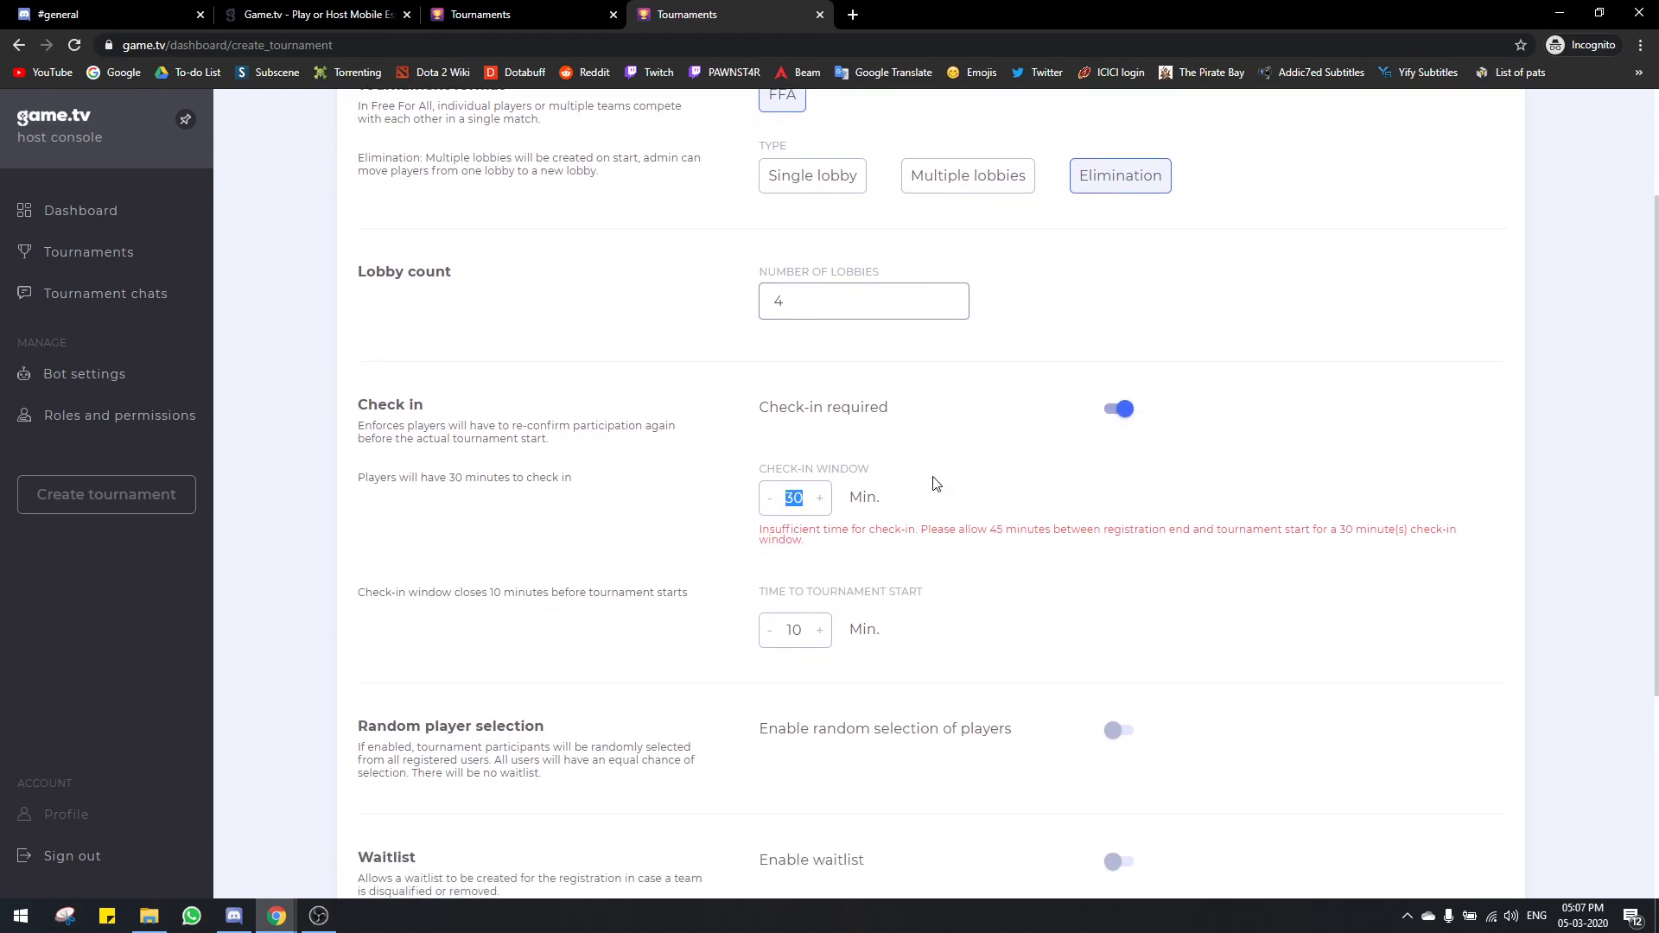
left_click(974, 493)
scroll(754, 578, "down", 2)
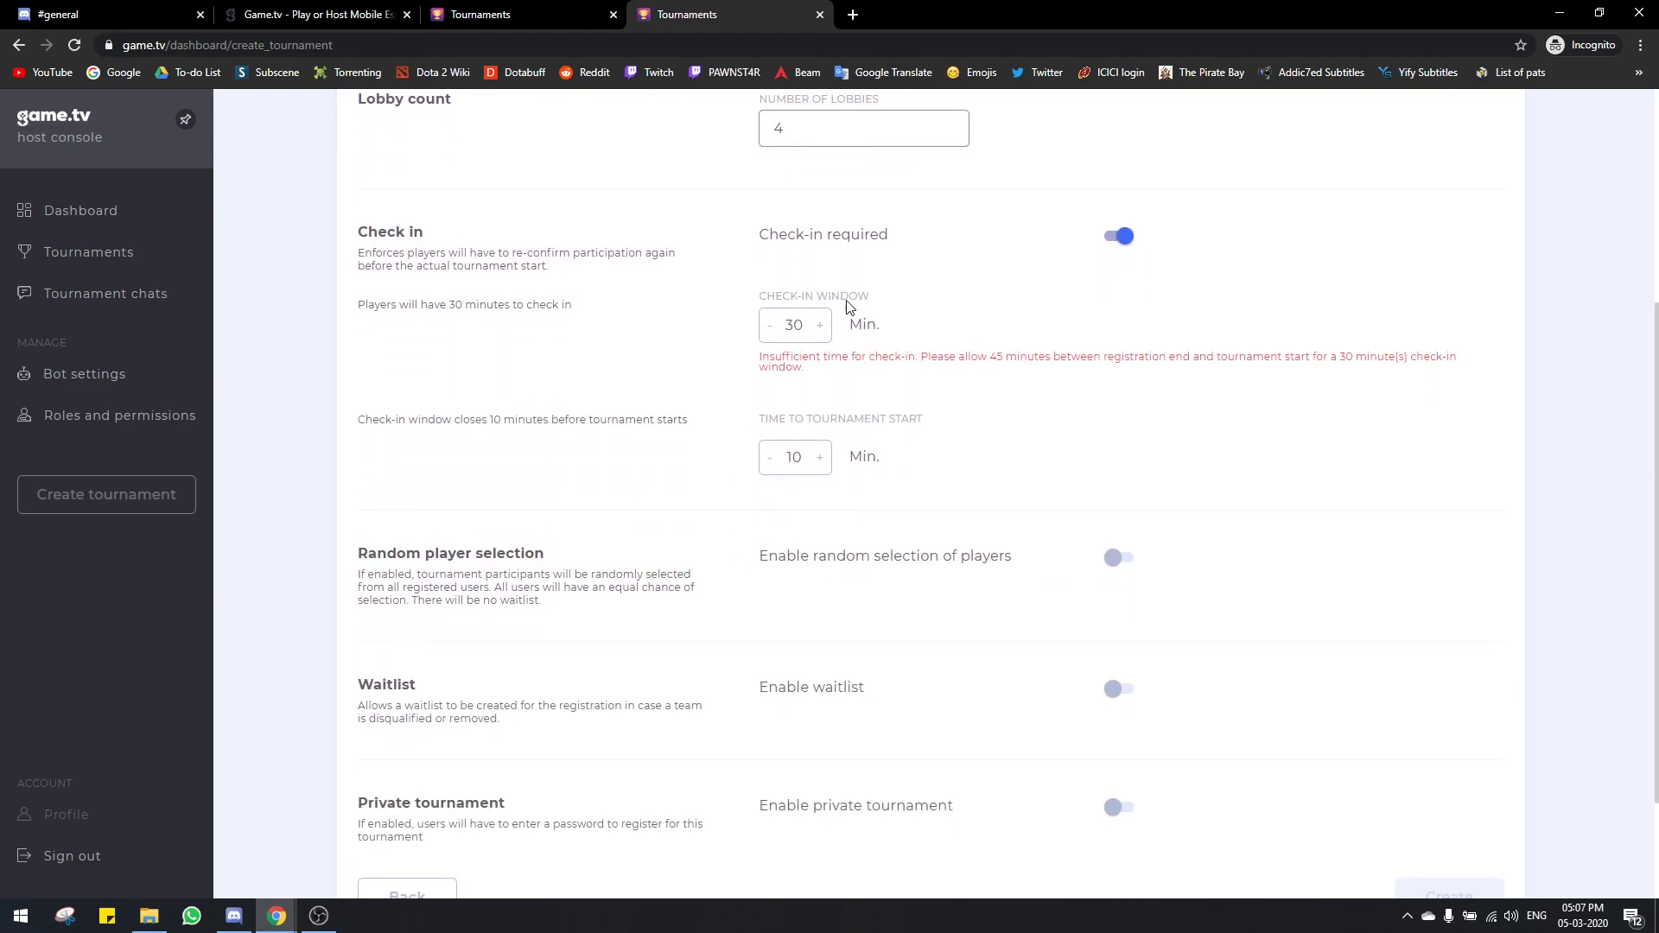
left_click(1117, 688)
scroll(1041, 562, "up", 1)
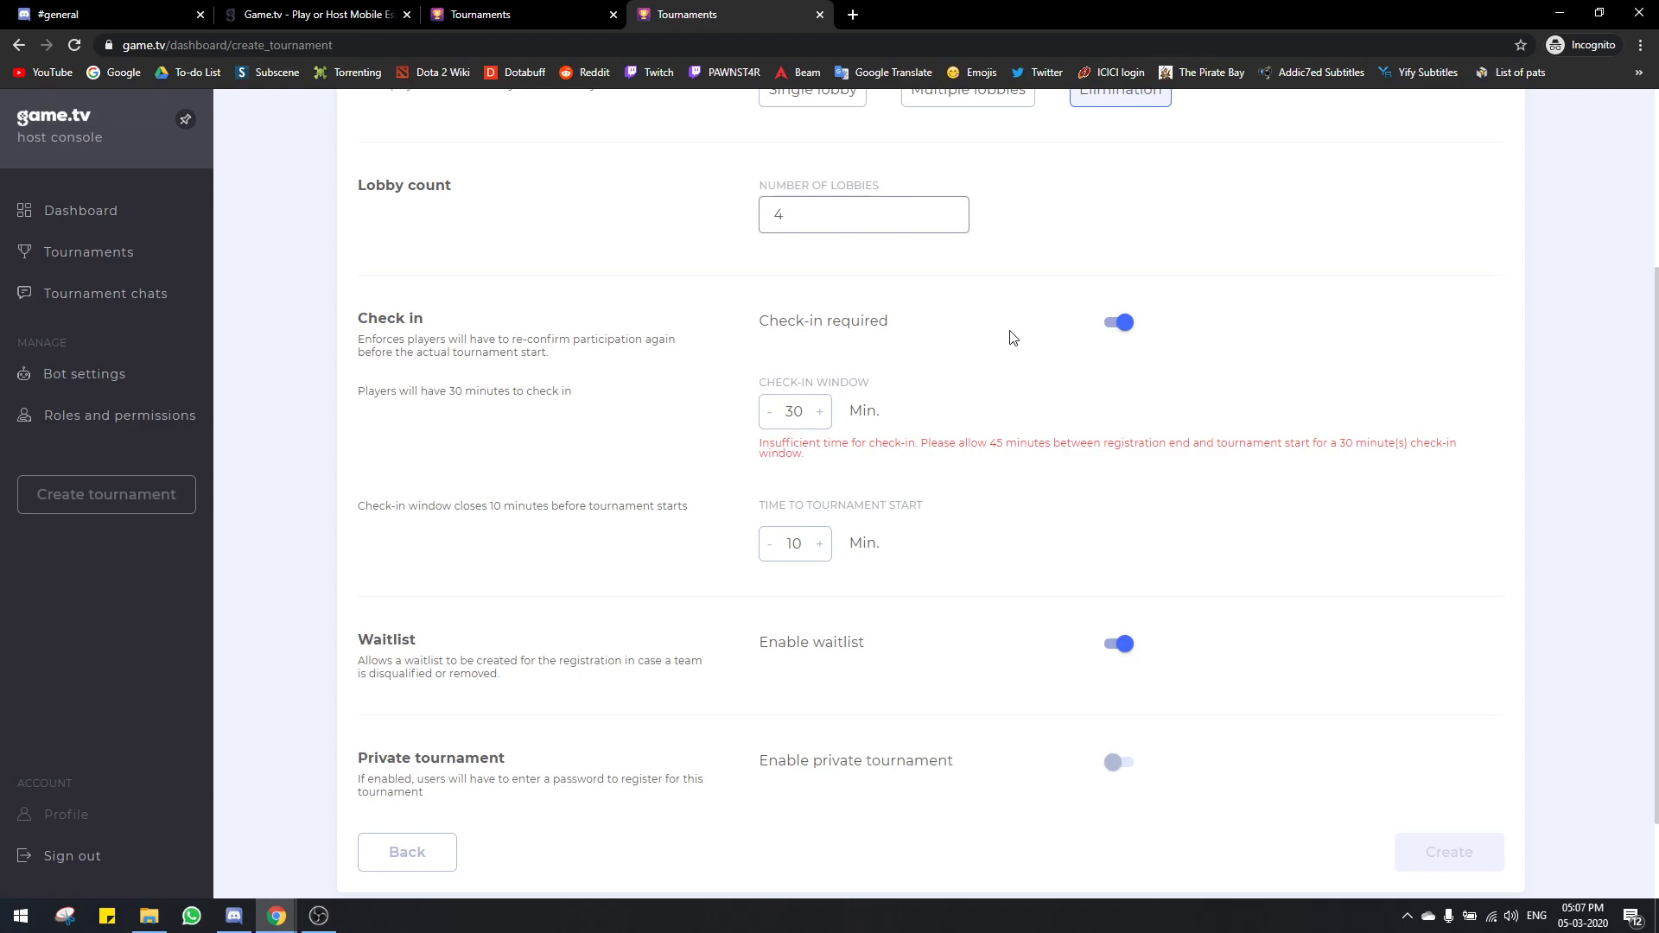
double_click(799, 411)
left_click(1000, 407)
Step: Switch the waitlist off, leaving random player selection off
left_click(1118, 645)
scroll(1177, 664, "down", 2)
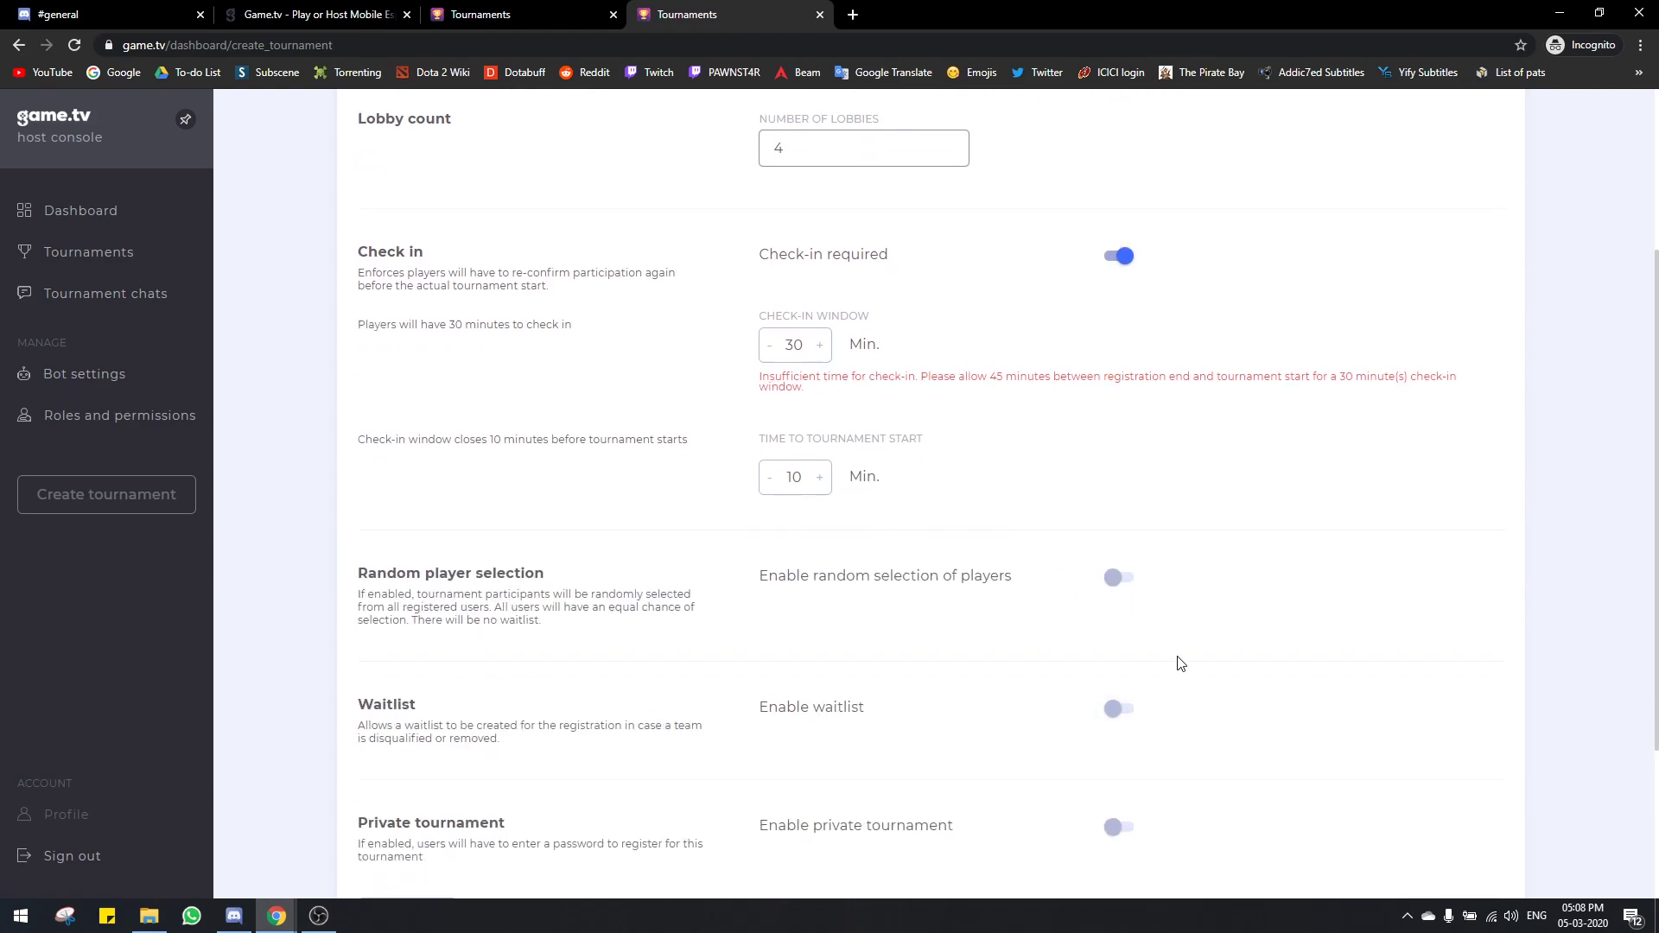
scroll(1181, 664, "up", 1)
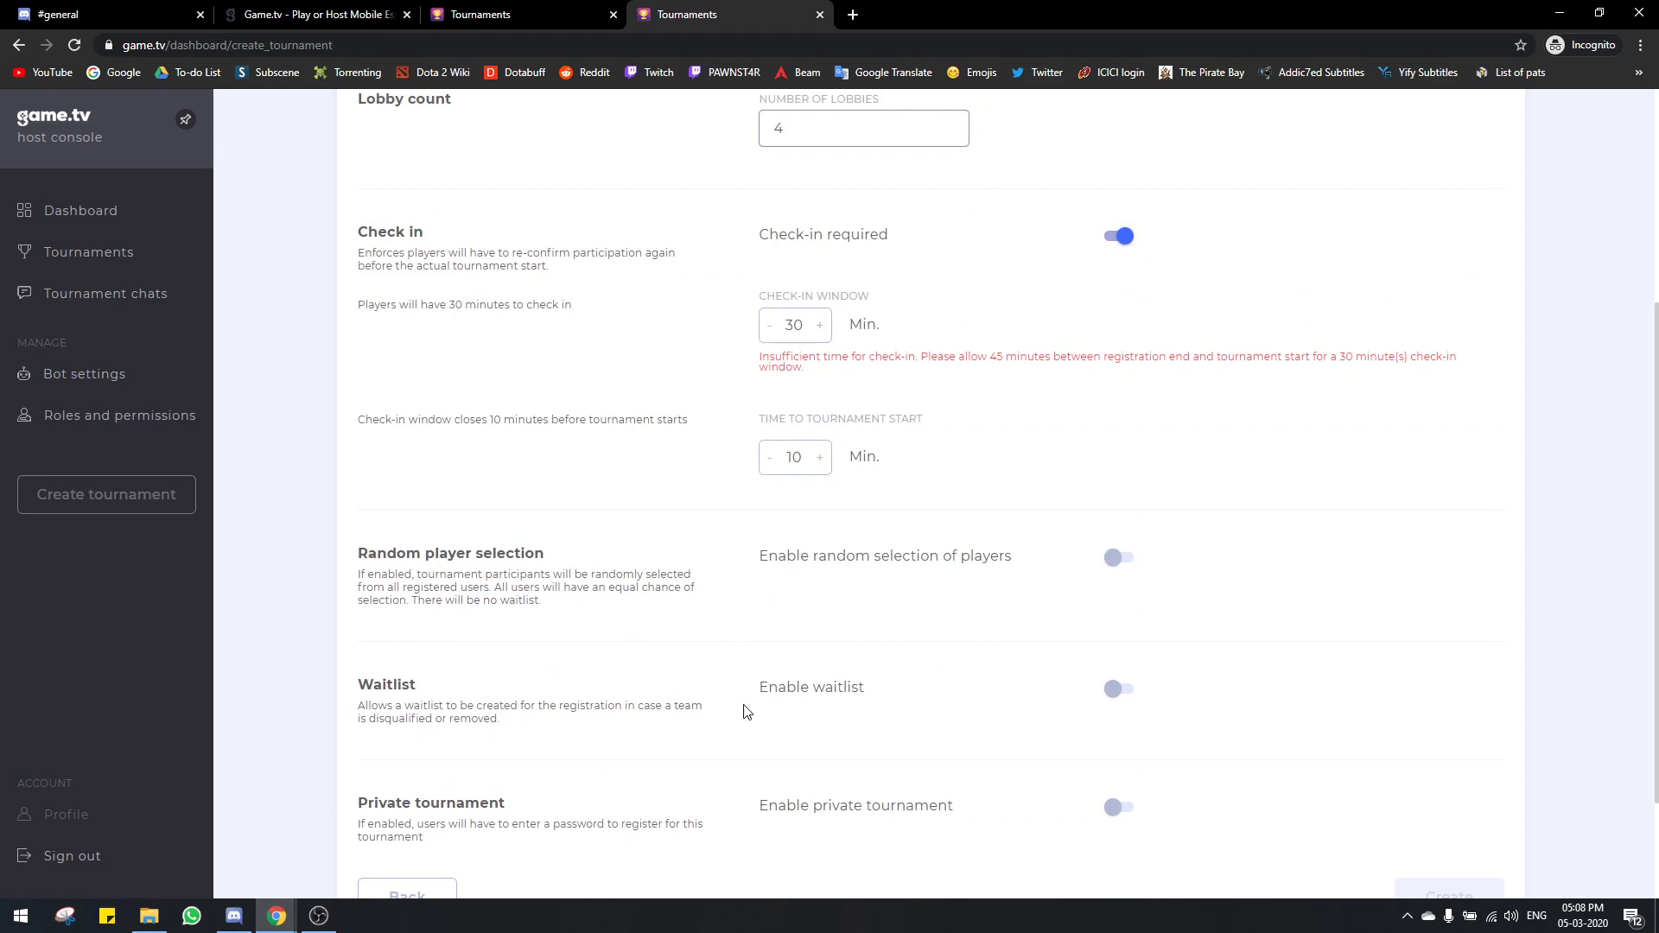
left_click(1115, 559)
left_click(1115, 559)
scroll(1146, 586, "down", 1)
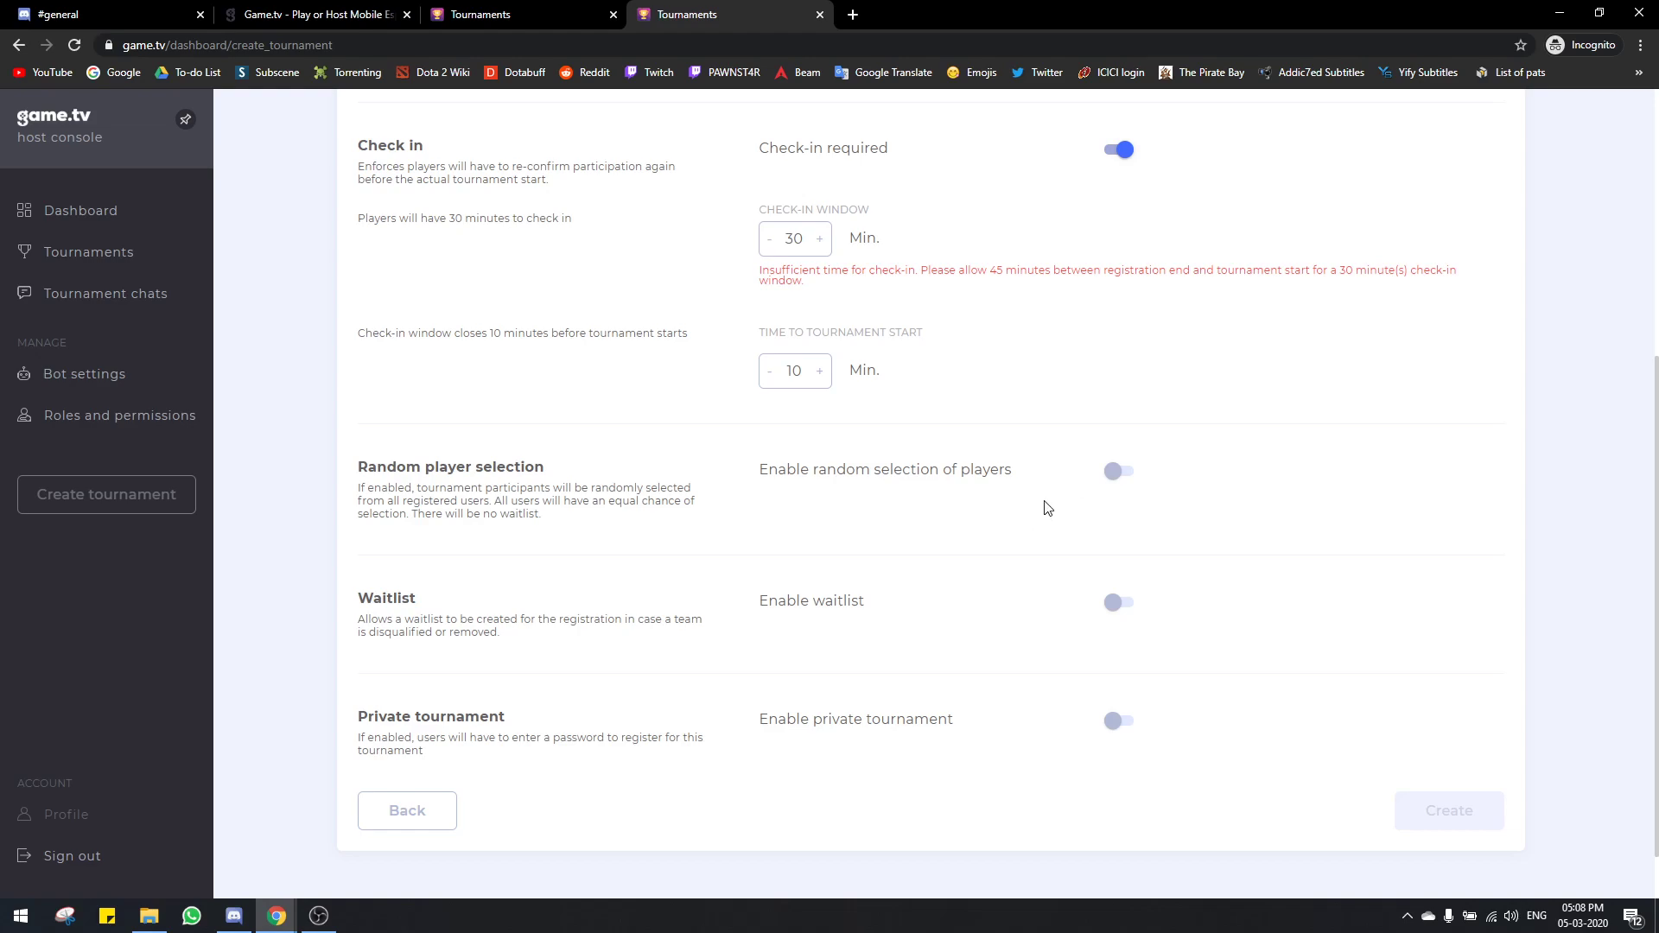
triple_click(948, 470)
left_click(928, 513)
scroll(1061, 546, "down", 1)
Step: Make the tournament private and enter a registration password
left_click(1114, 659)
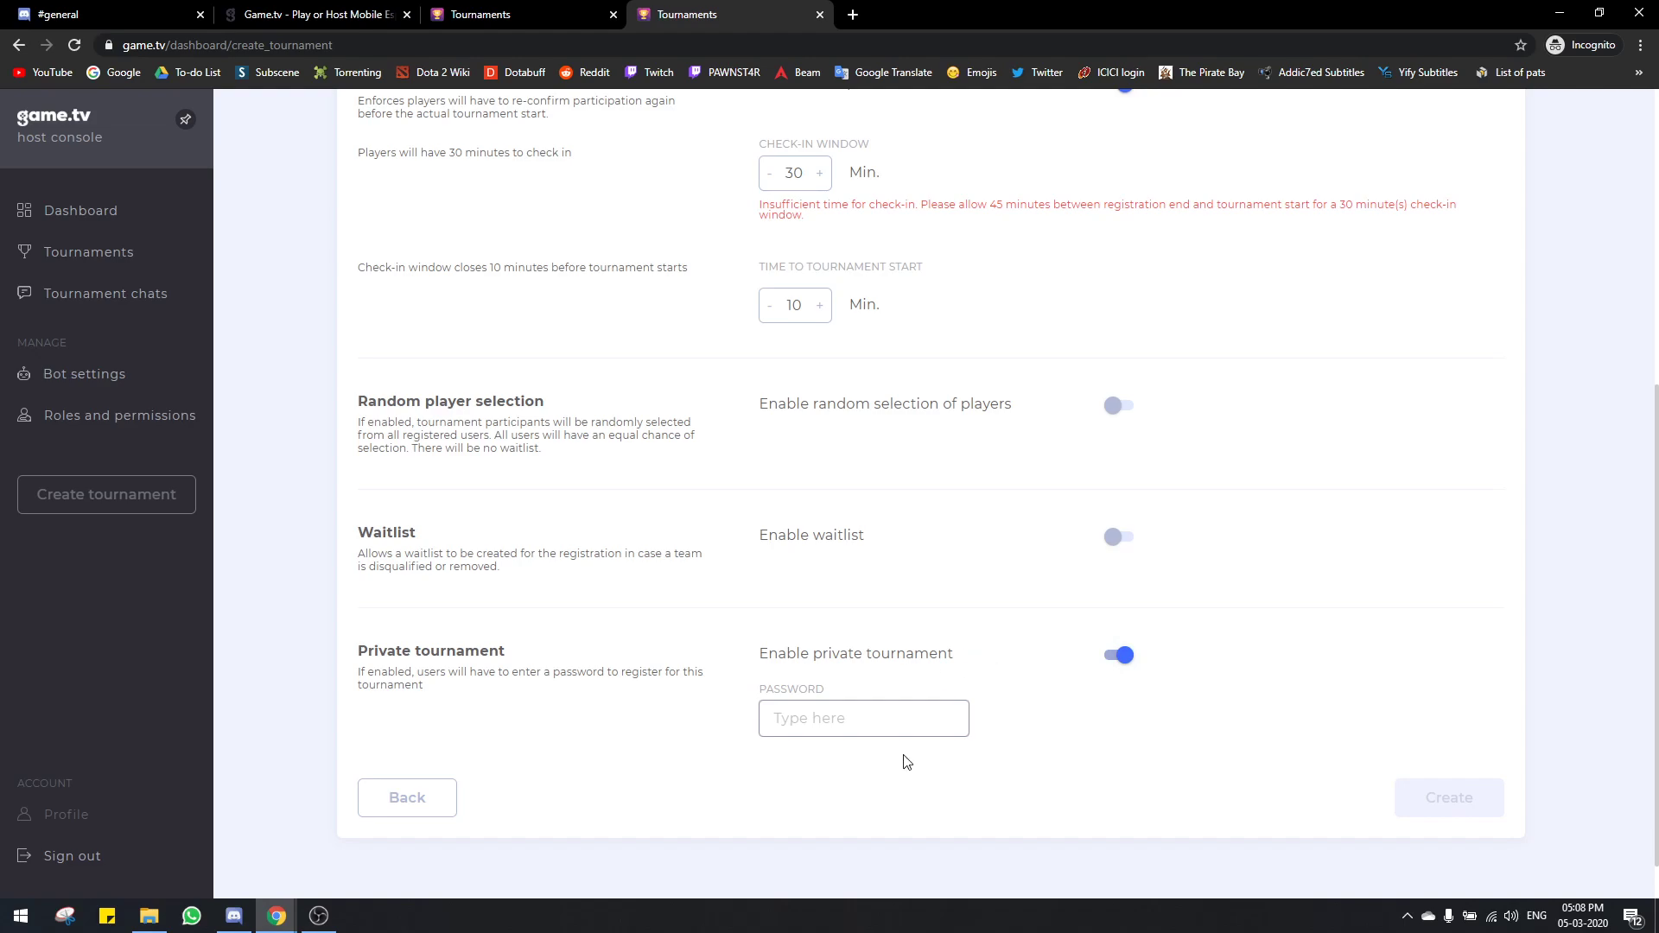
left_click(899, 720)
type("pas")
left_click(980, 745)
Step: Switch off the Check-in required and Enable private tournament toggles
double_click(802, 719)
left_click(888, 769)
scroll(891, 765, "up", 3)
scroll(891, 760, "down", 3)
scroll(1032, 564, "up", 1)
scroll(1103, 545, "down", 1)
scroll(1077, 582, "up", 3)
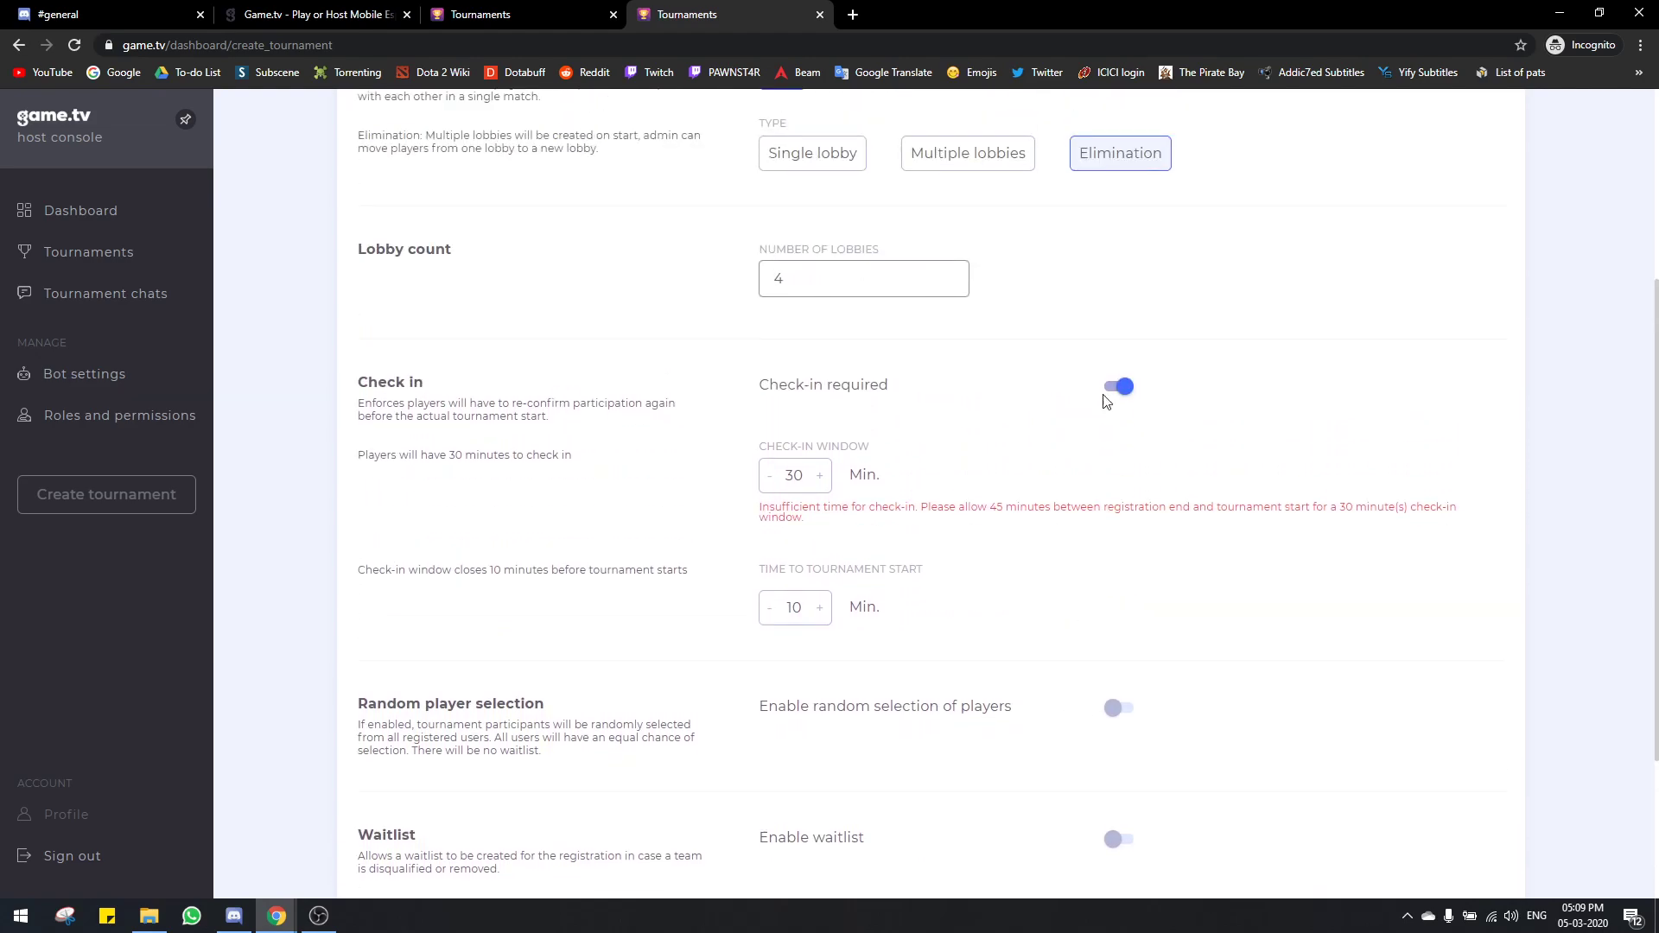
left_click(1119, 429)
left_click(1116, 608)
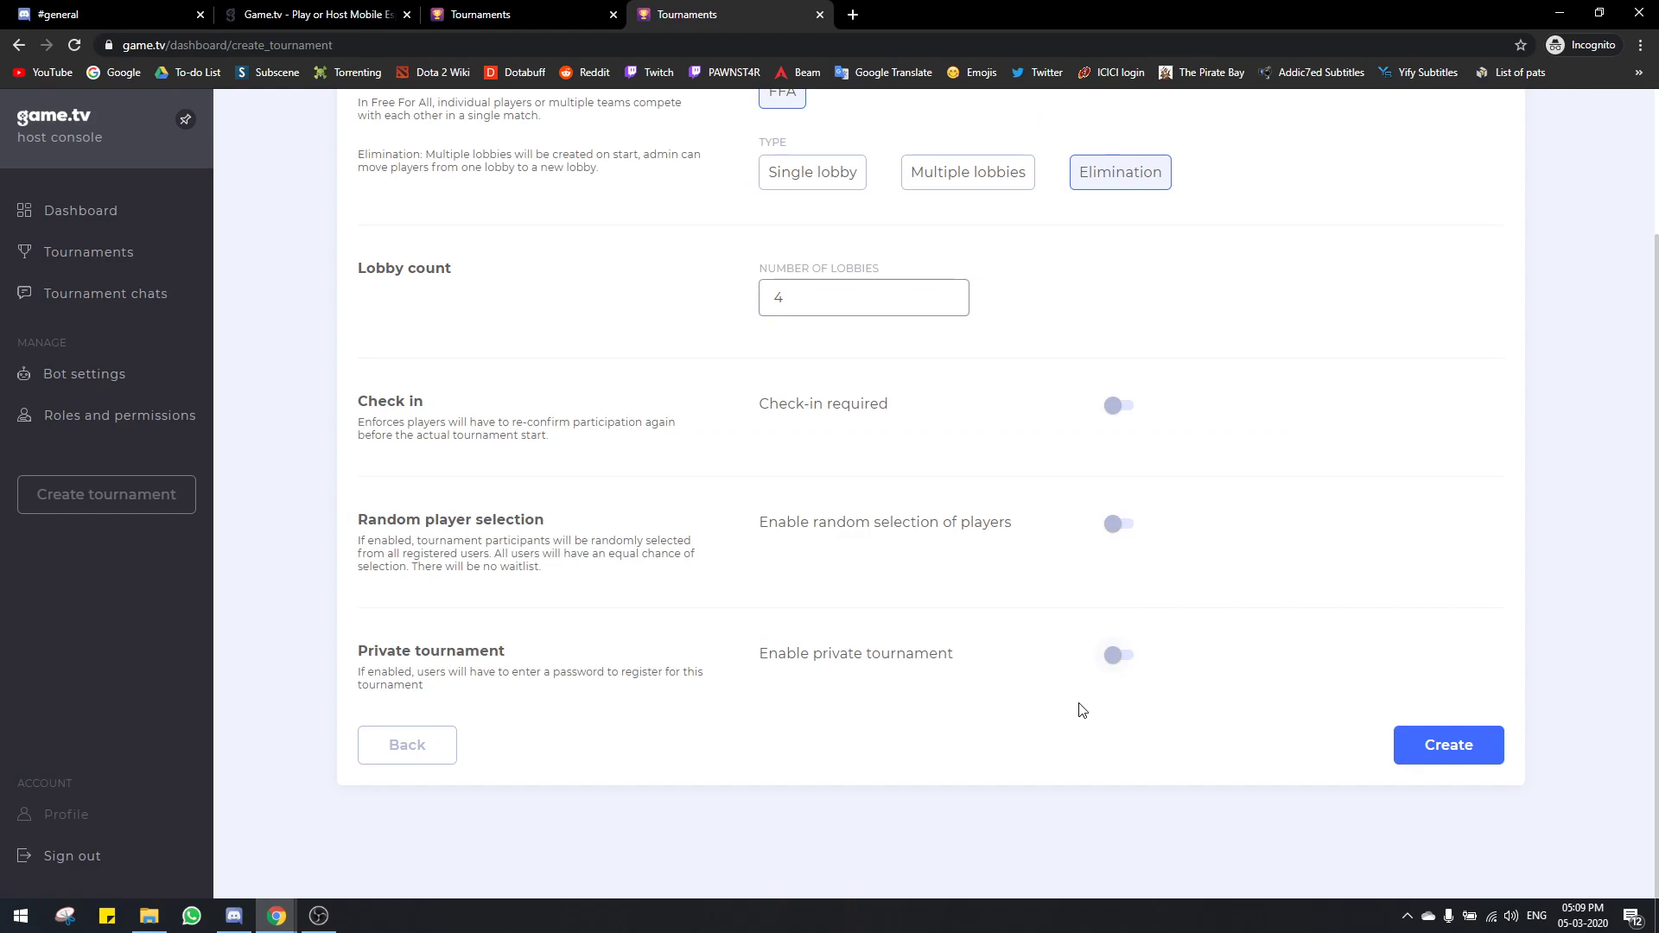
scroll(1082, 711, "up", 1)
scroll(1082, 711, "down", 1)
scroll(1081, 711, "up", 2)
scroll(1080, 707, "down", 2)
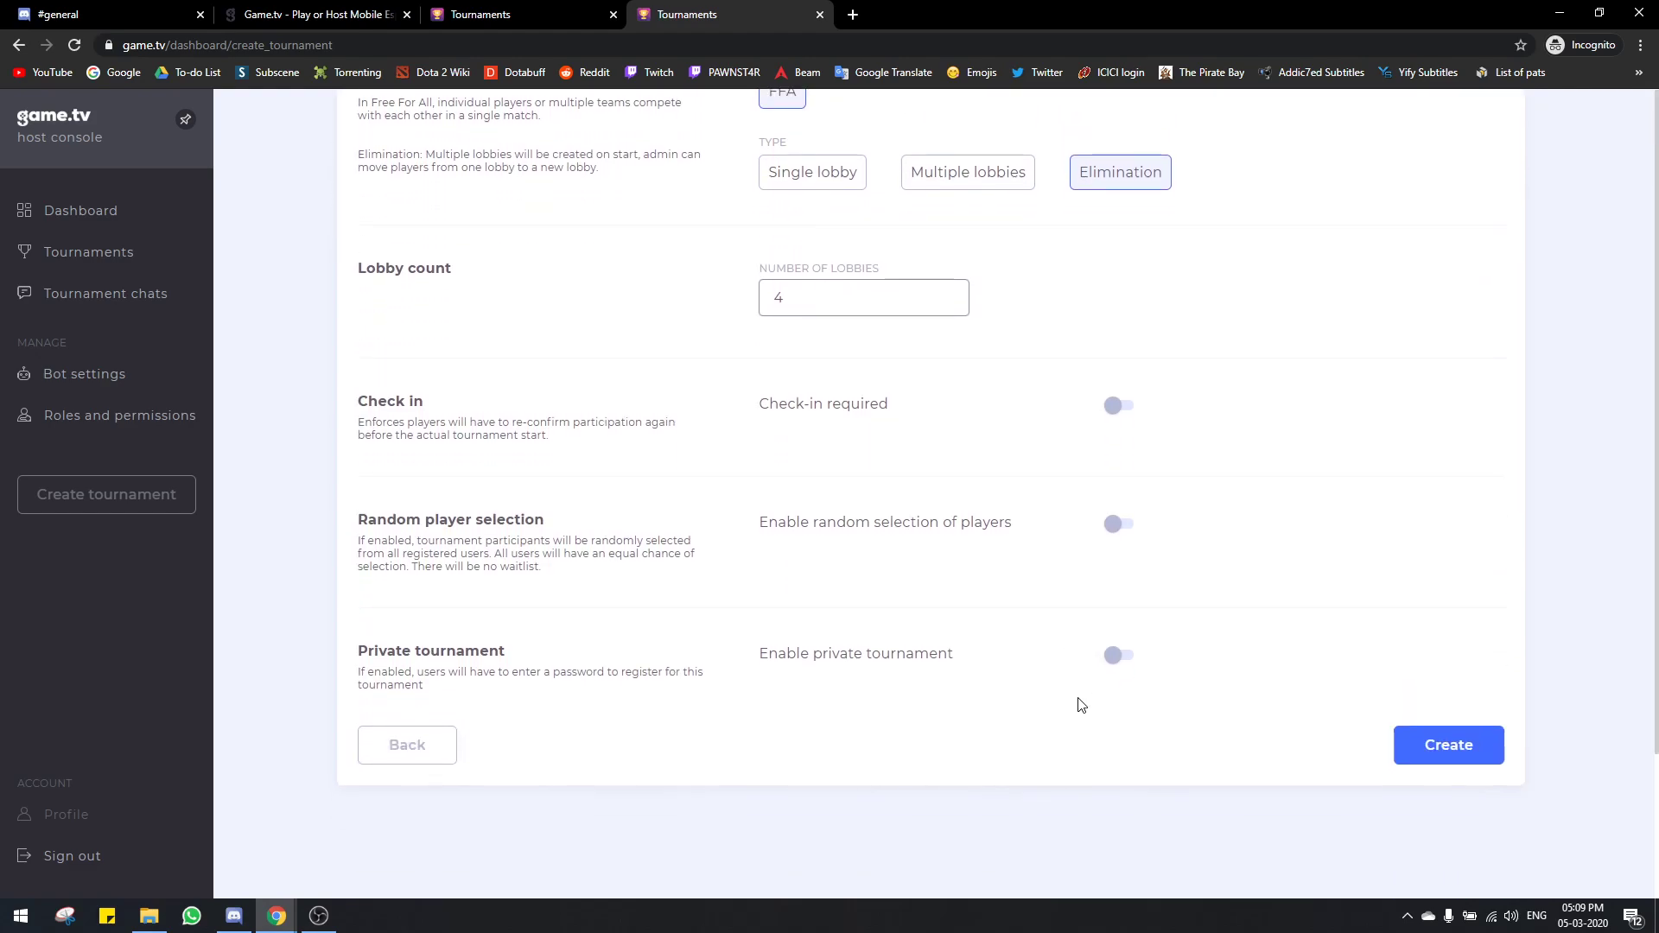